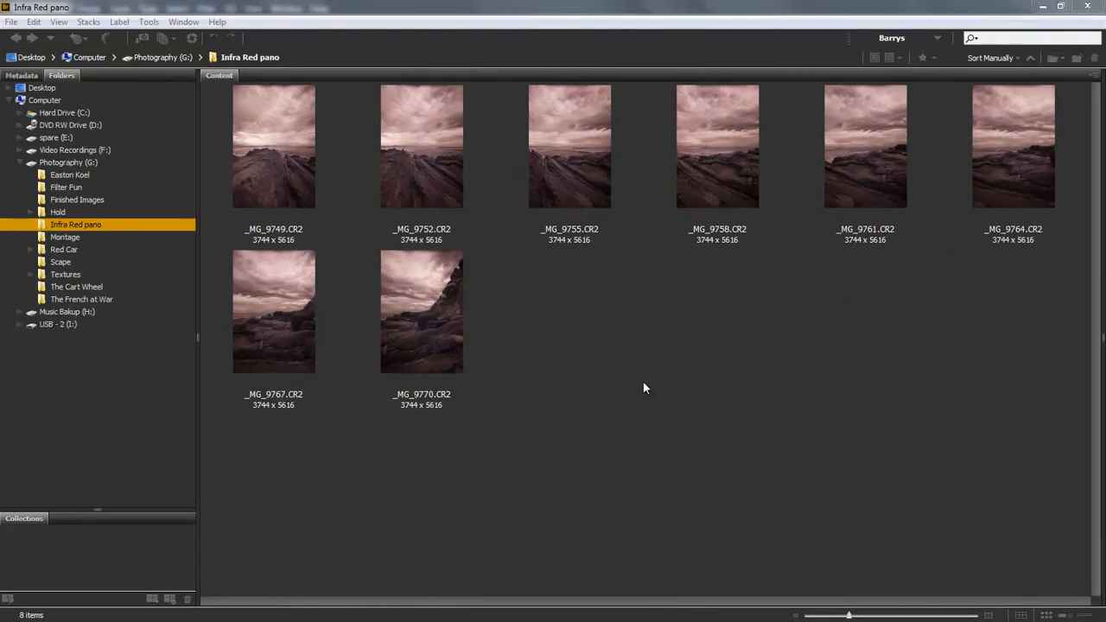
# Open the eight CR2 shots from _MG_9749 to _MG_9770 in Camera Raw and select them all in the filmstrip
pyautogui.click(285, 159)
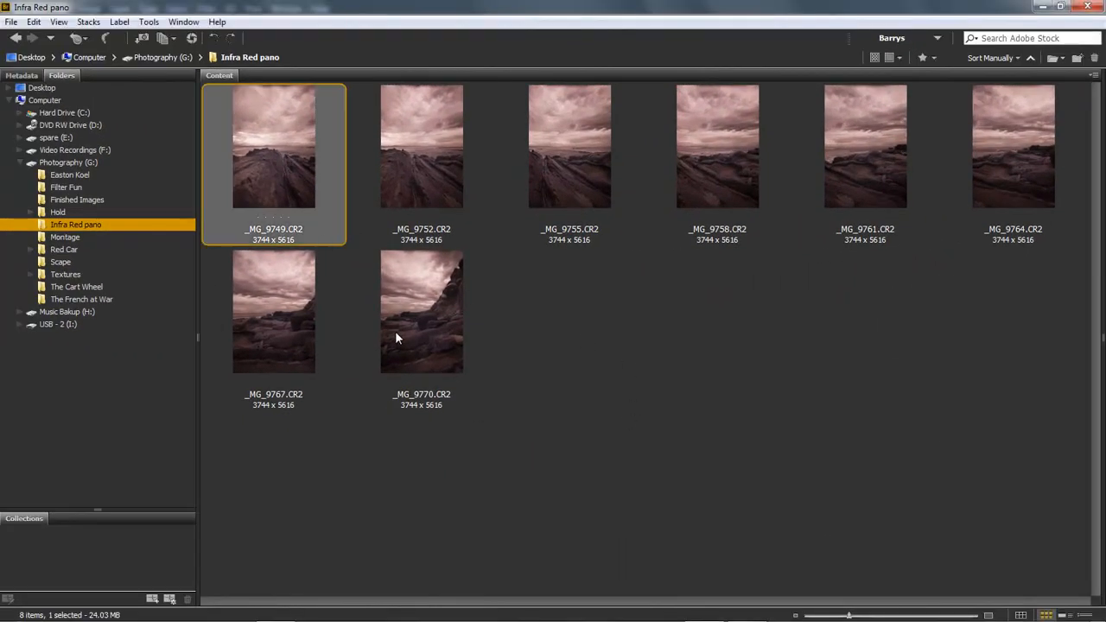
pyautogui.press('shift')
pyautogui.keyDown('shift'); pyautogui.click(424, 327); pyautogui.keyUp('shift')
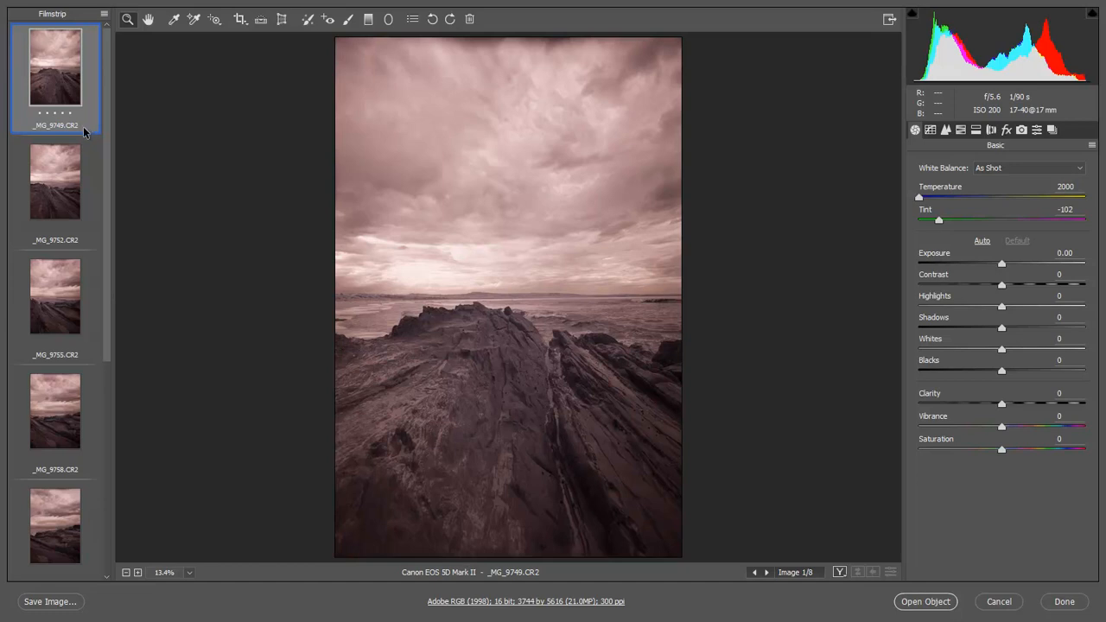
pyautogui.hotkey('ctrl', 'a')
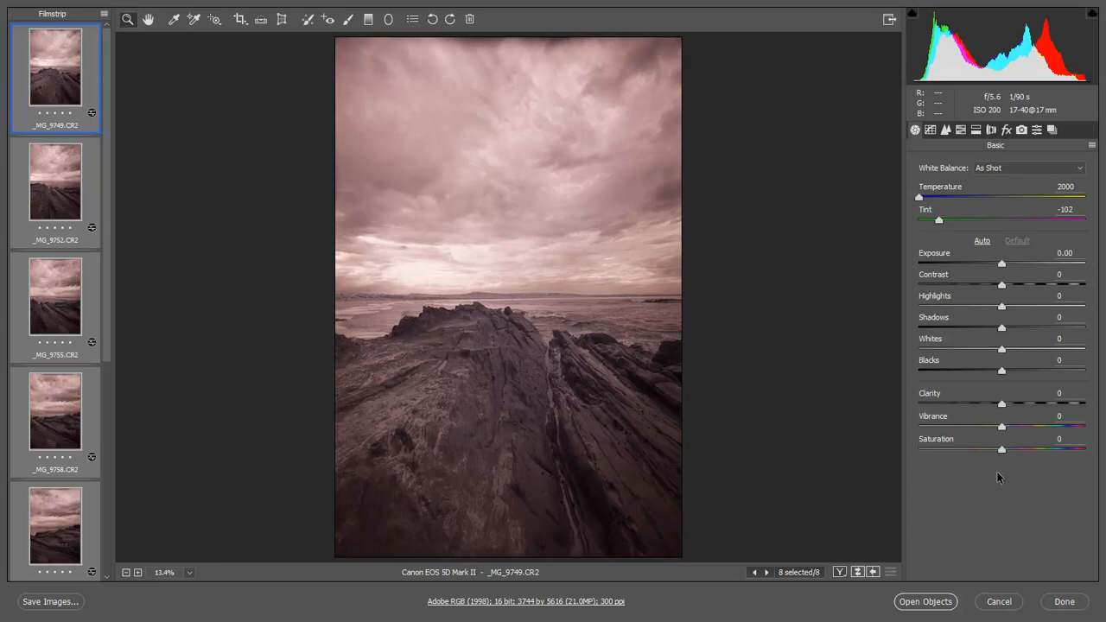
# Enable lens profile corrections for all selected images and set their saturation to -100
pyautogui.click(991, 130)
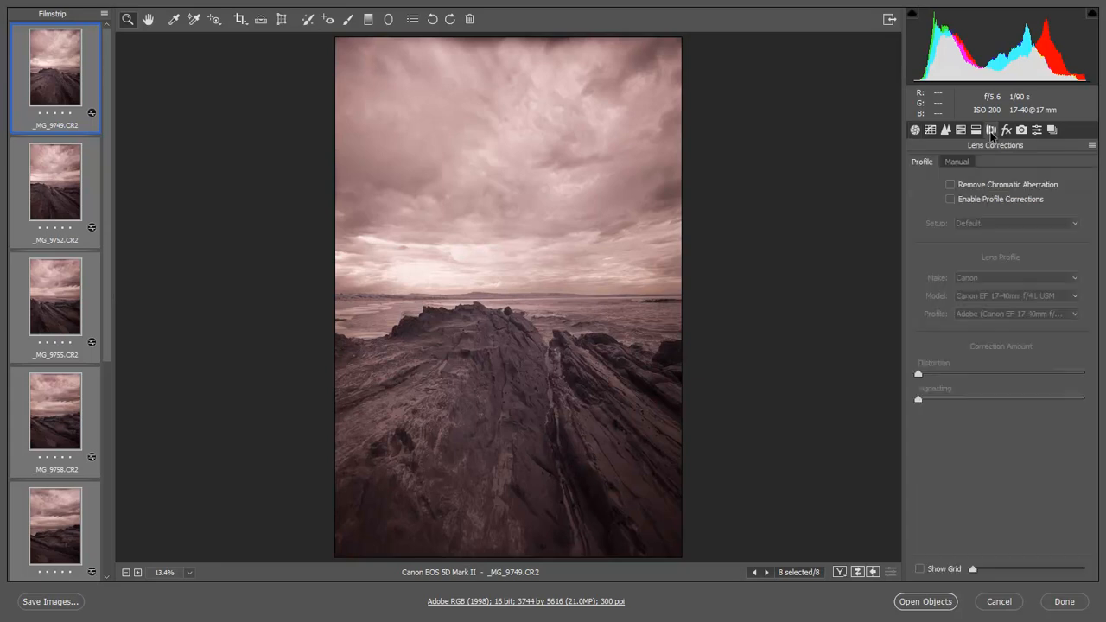
pyautogui.click(951, 200)
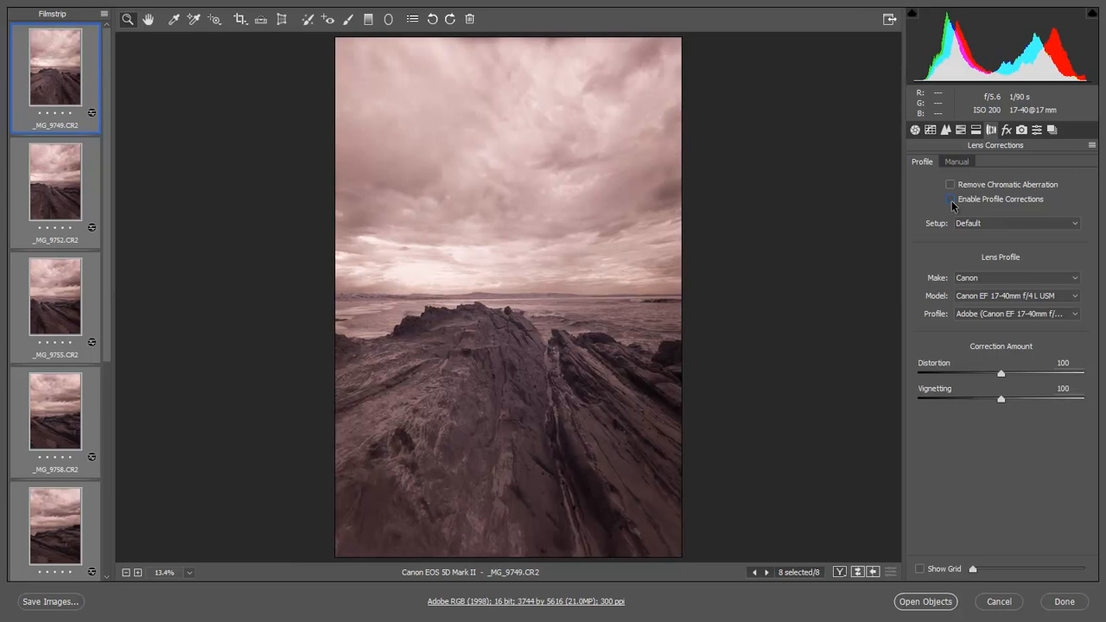
pyautogui.click(950, 199)
pyautogui.click(950, 199)
pyautogui.click(915, 131)
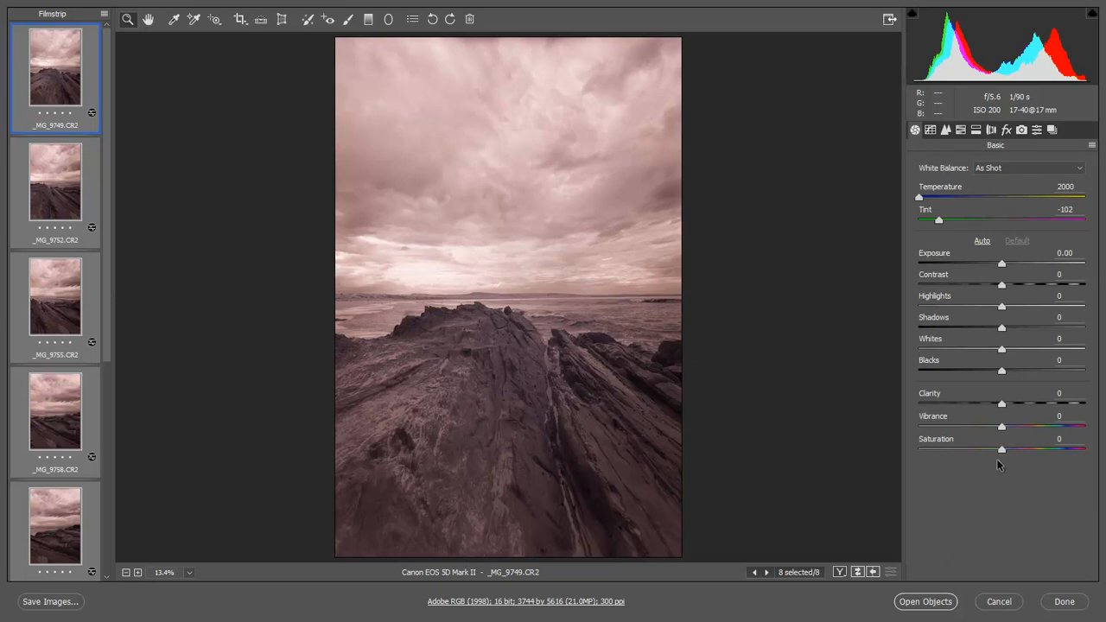
pyautogui.moveTo(1000, 450); pyautogui.dragTo(918, 452)
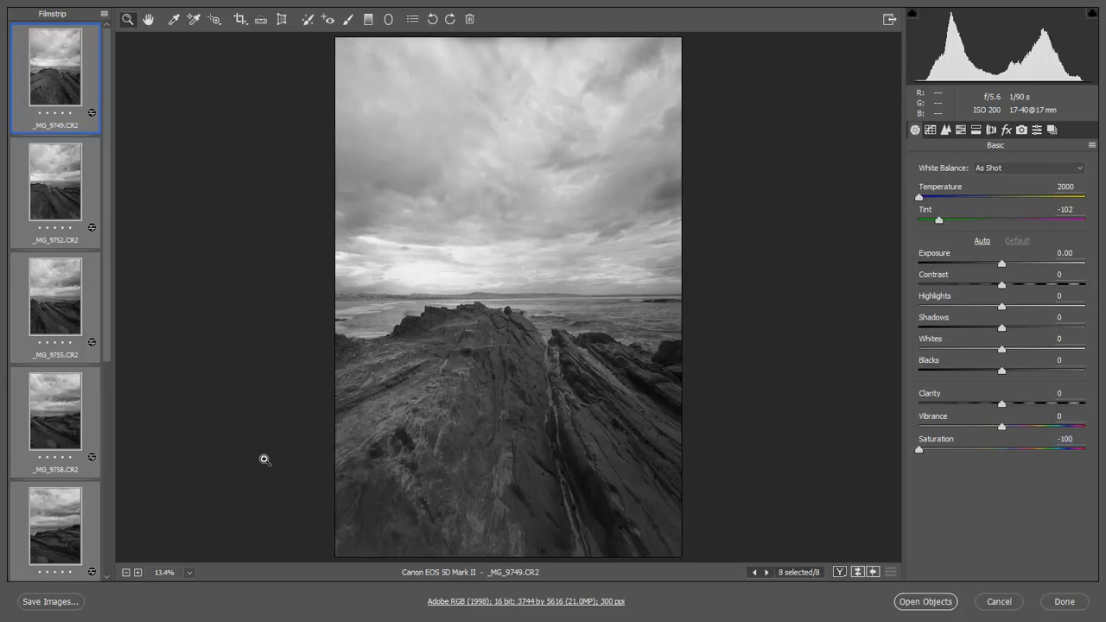
# Start a panorama merge of the selected images and compare the Cylindrical and Spherical projections, settling on Spherical
pyautogui.click(105, 16)
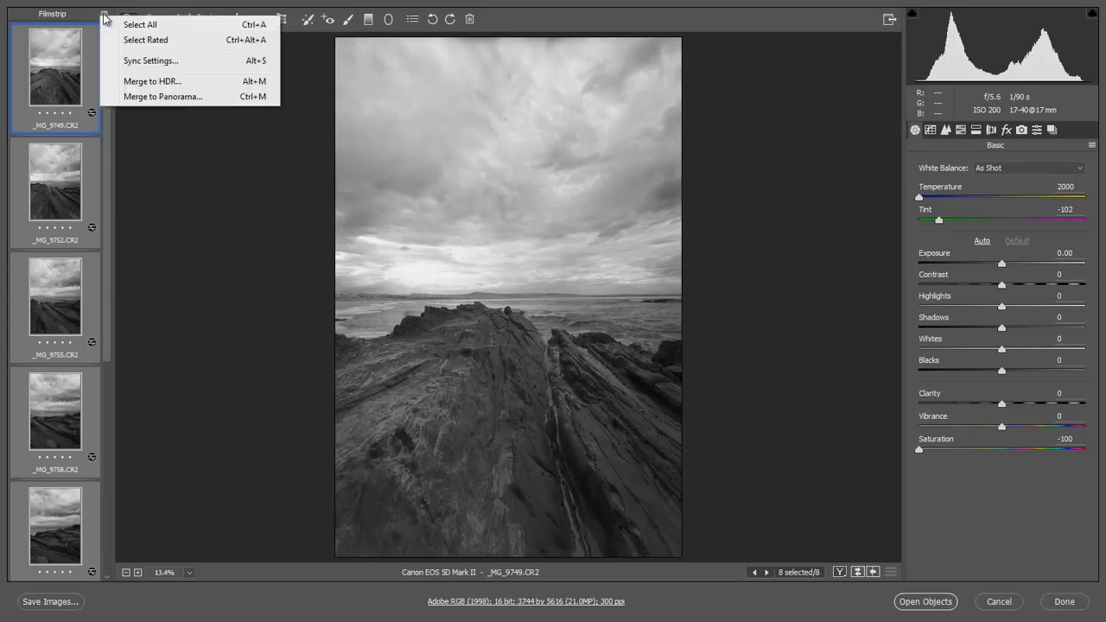
pyautogui.click(131, 97)
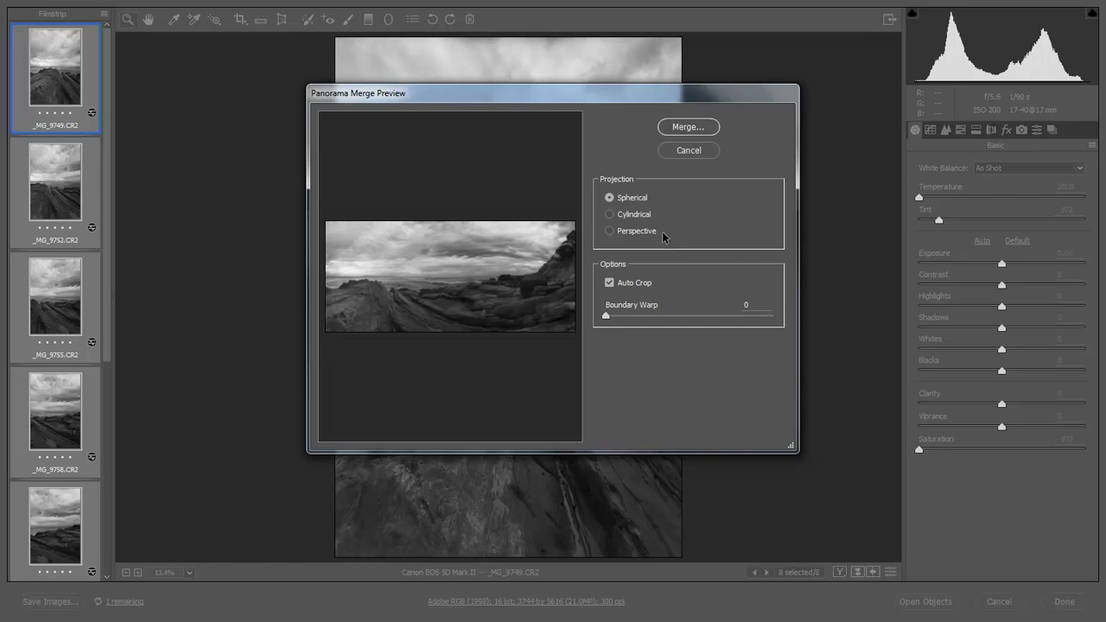
pyautogui.click(609, 213)
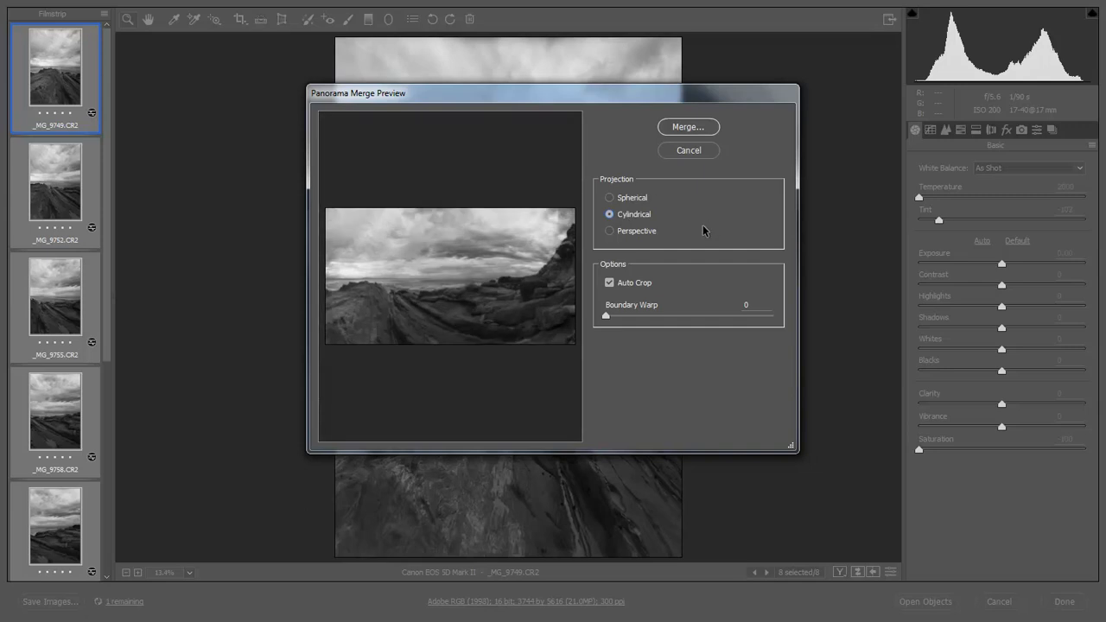
pyautogui.click(610, 197)
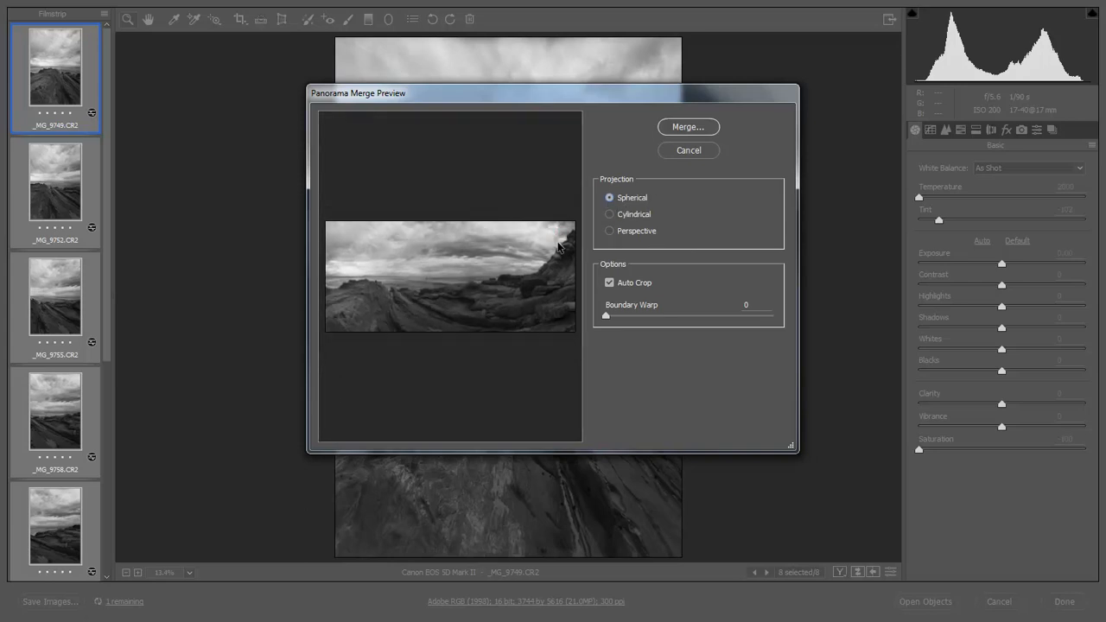
pyautogui.click(610, 213)
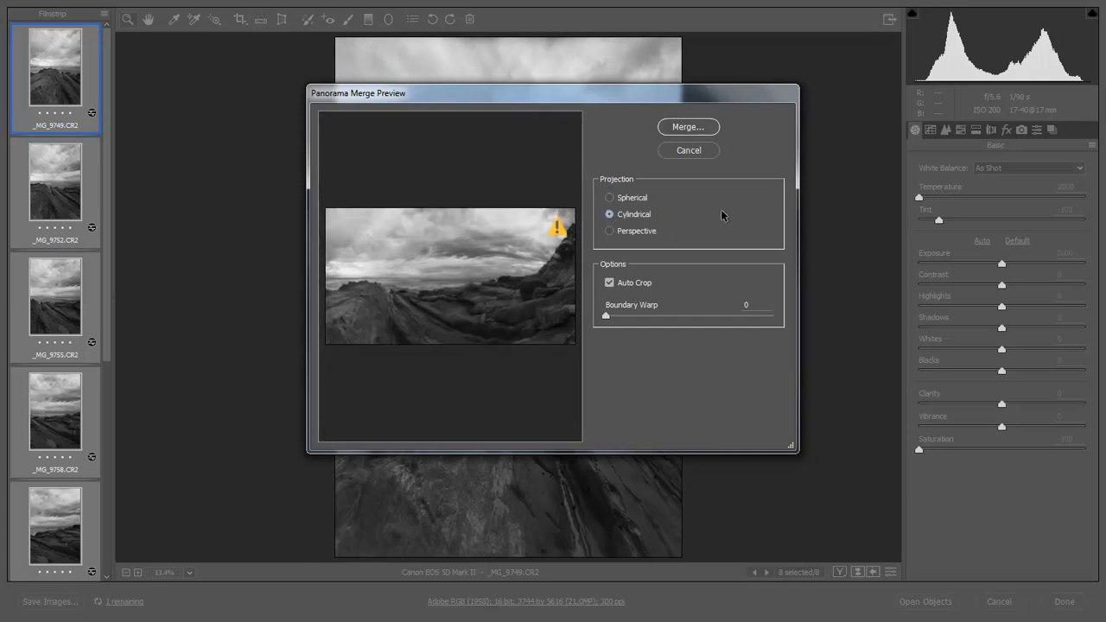
pyautogui.click(608, 197)
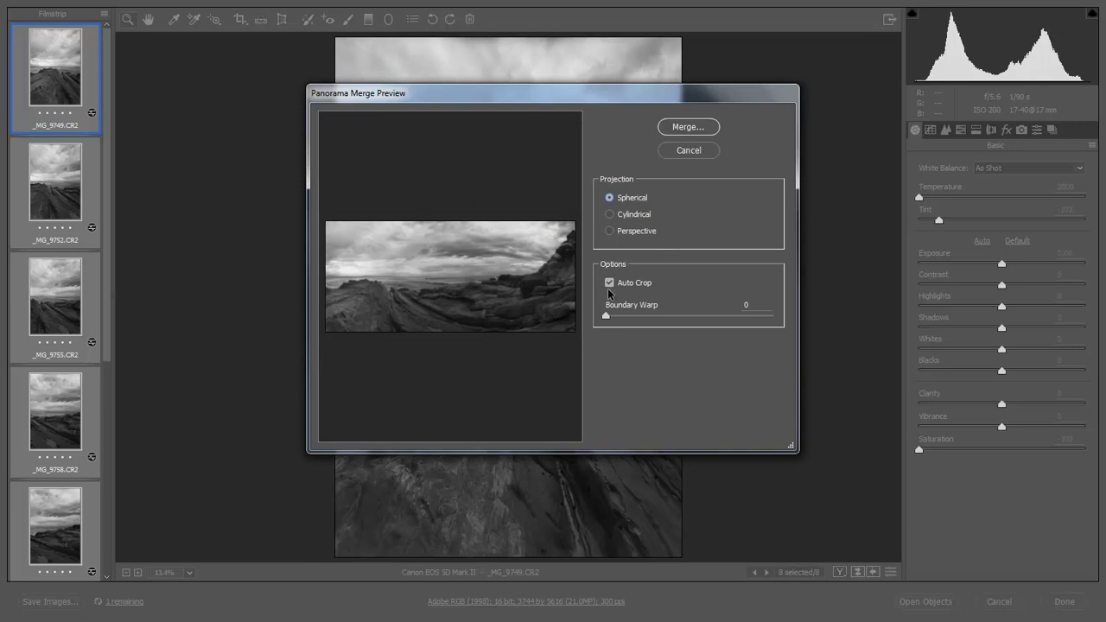
# Turn off Auto Crop for the panorama merge and set Boundary Warp to 100
pyautogui.press('Tab')
pyautogui.click(608, 283)
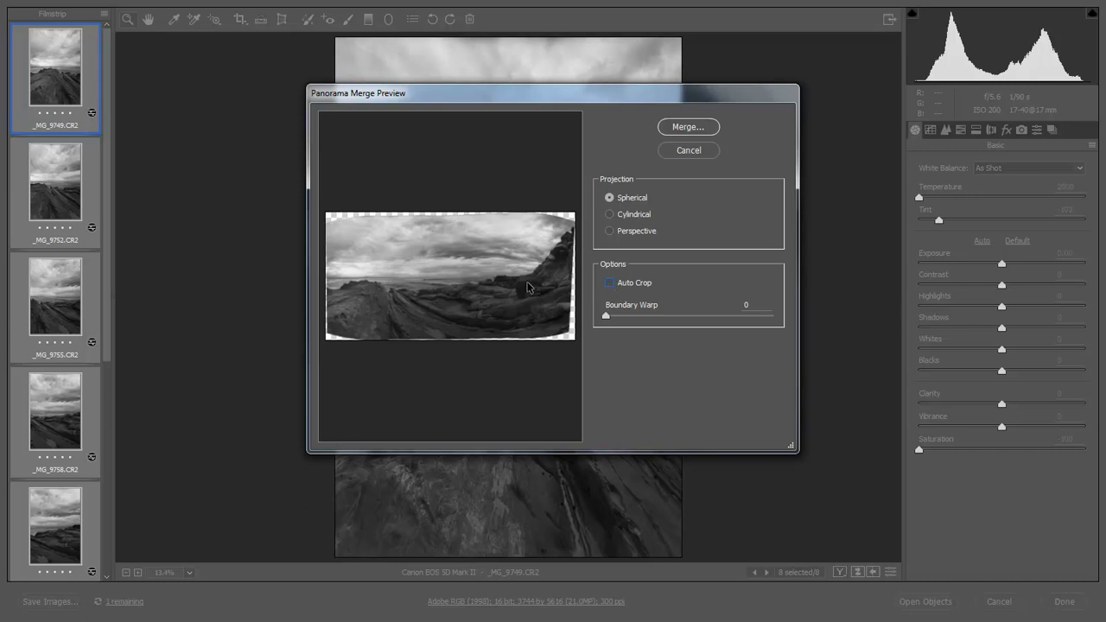
pyautogui.click(609, 282)
pyautogui.click(609, 282)
pyautogui.click(606, 317)
pyautogui.moveTo(605, 317); pyautogui.dragTo(792, 346)
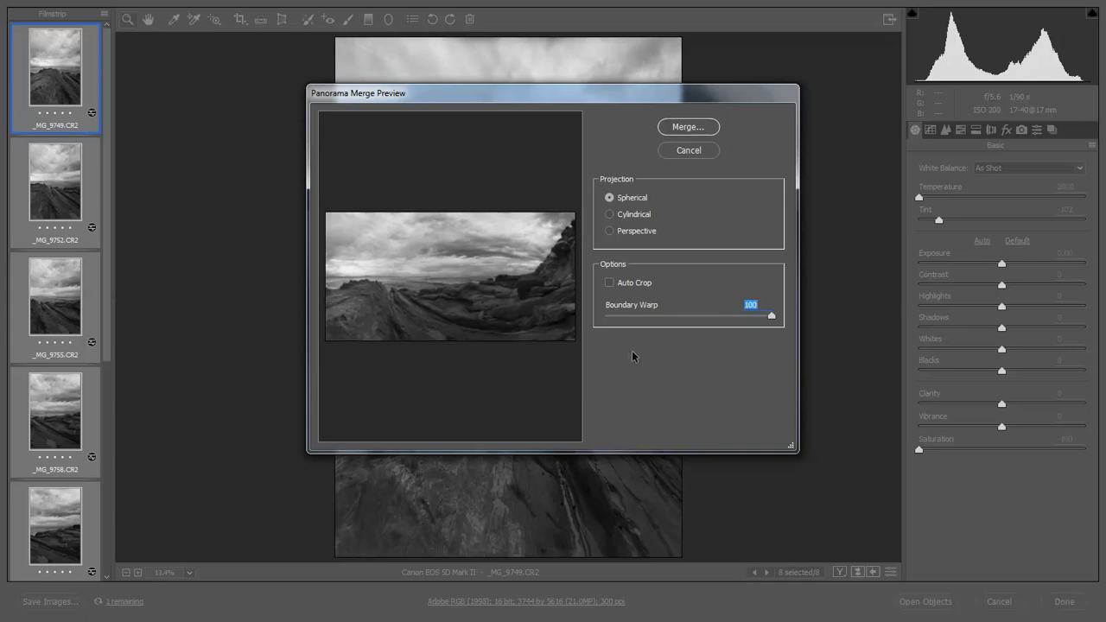
# Merge and save the panorama as the Digital Negative _MG_9749-Pano in the Infra Red pano folder, and display it from the filmstrip
pyautogui.click(681, 132)
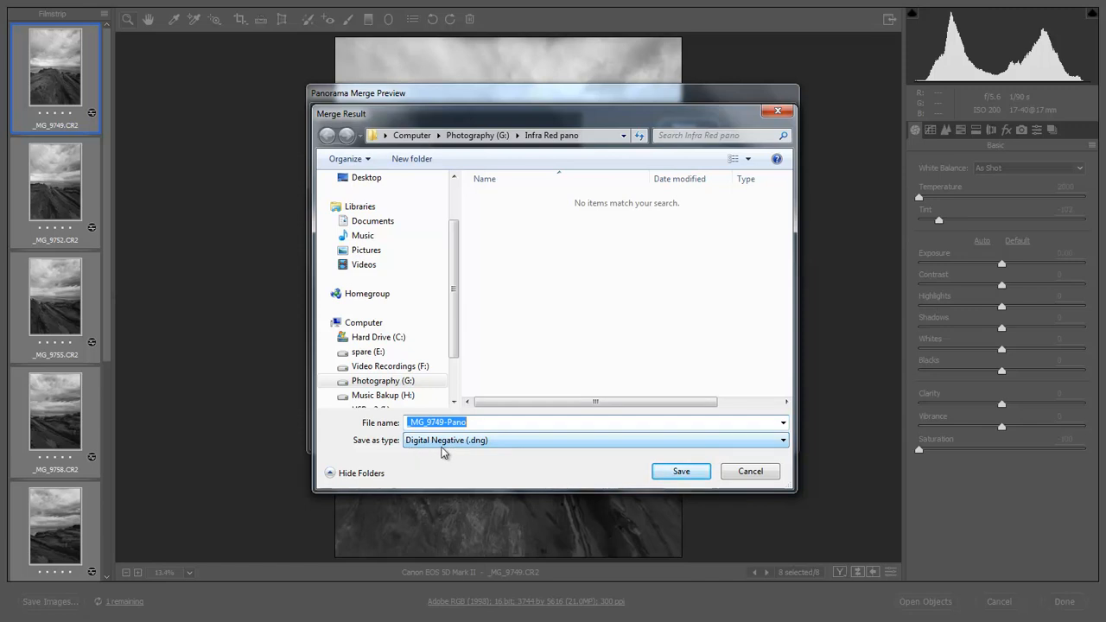
pyautogui.click(681, 473)
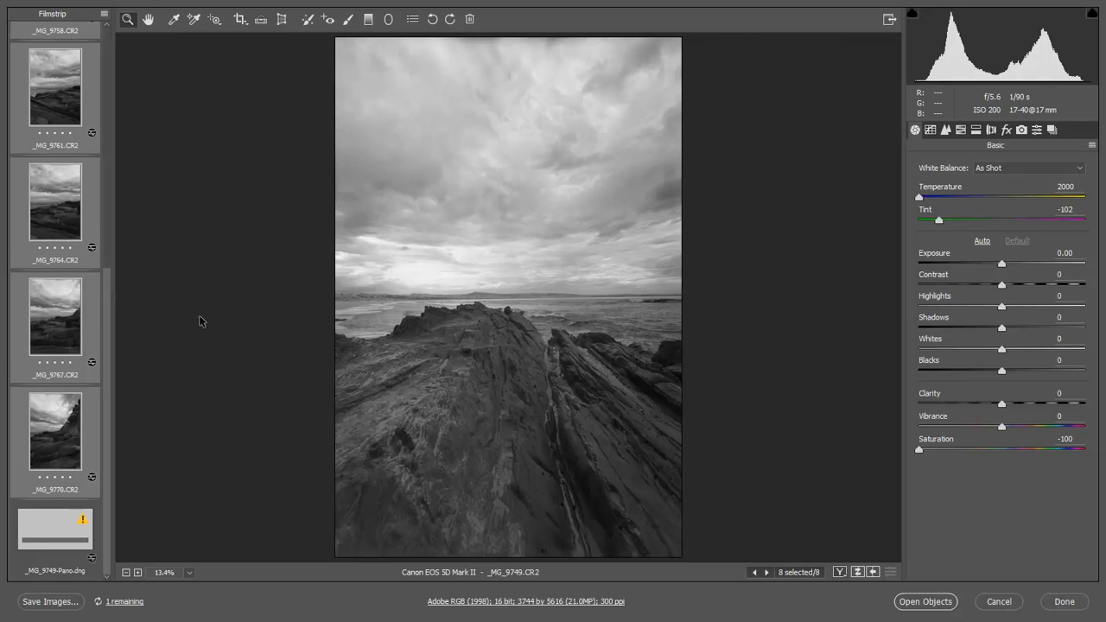
pyautogui.click(91, 544)
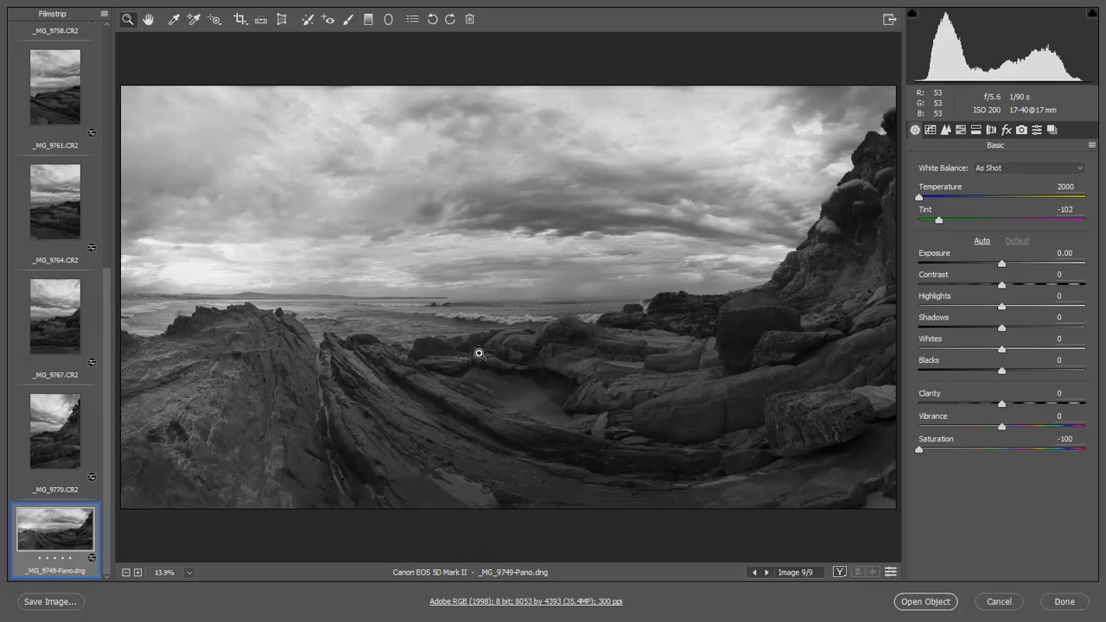
# Examine the merged panorama up close across the sea, foreground rocks, cliff and sky for stitching quality
pyautogui.click(507, 303)
pyautogui.click(514, 300)
pyautogui.press('space')
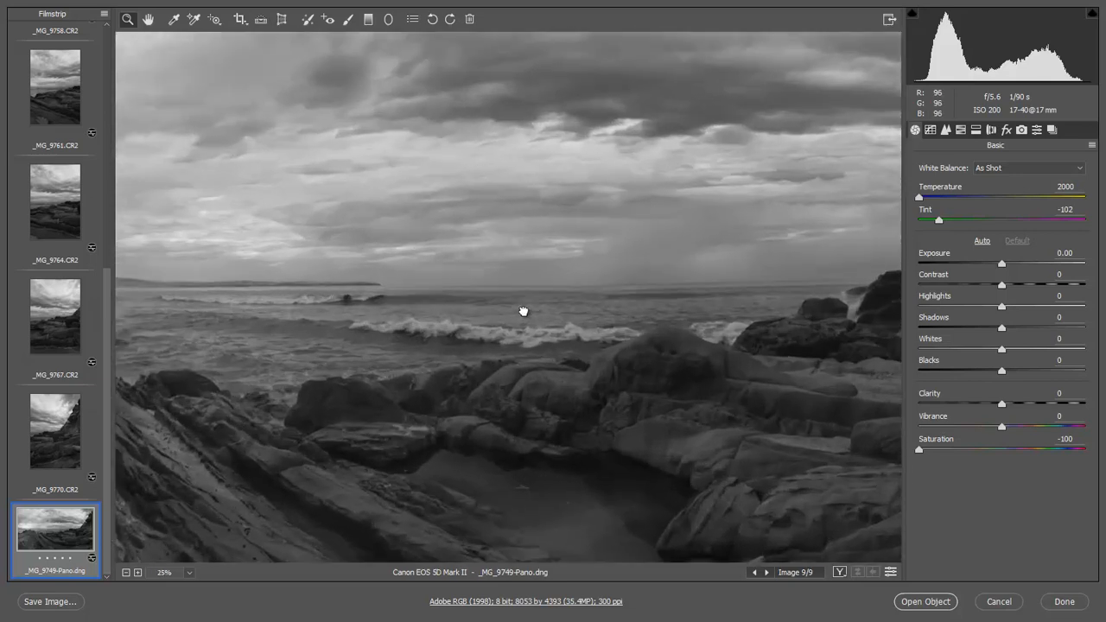
pyautogui.moveTo(625, 334); pyautogui.dragTo(398, 329)
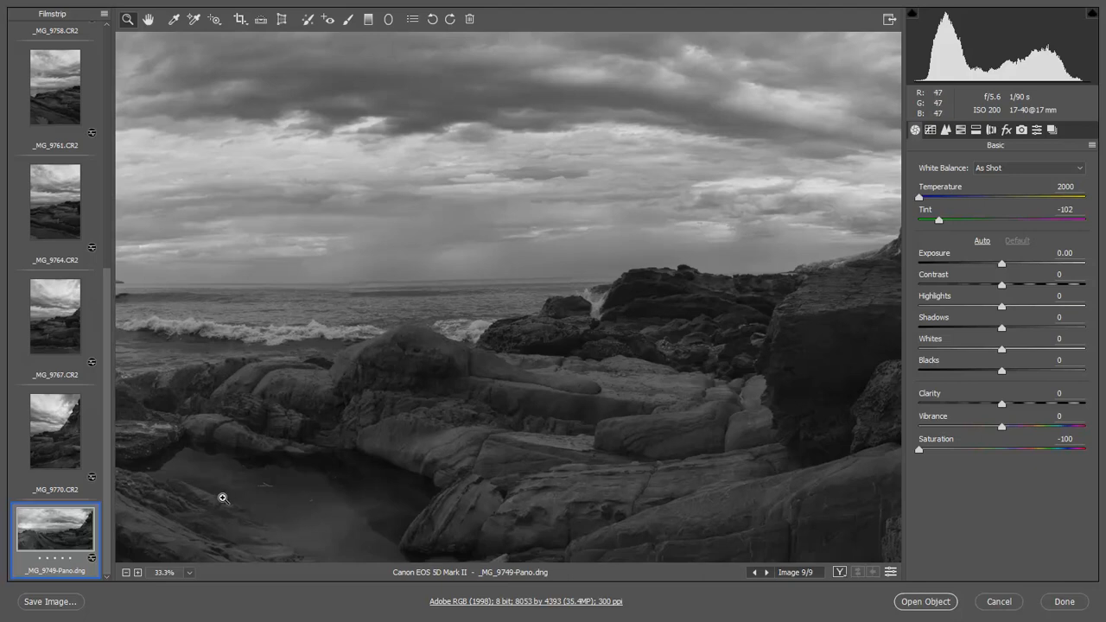
pyautogui.moveTo(181, 514); pyautogui.dragTo(480, 248)
pyautogui.moveTo(120, 451); pyautogui.dragTo(565, 331)
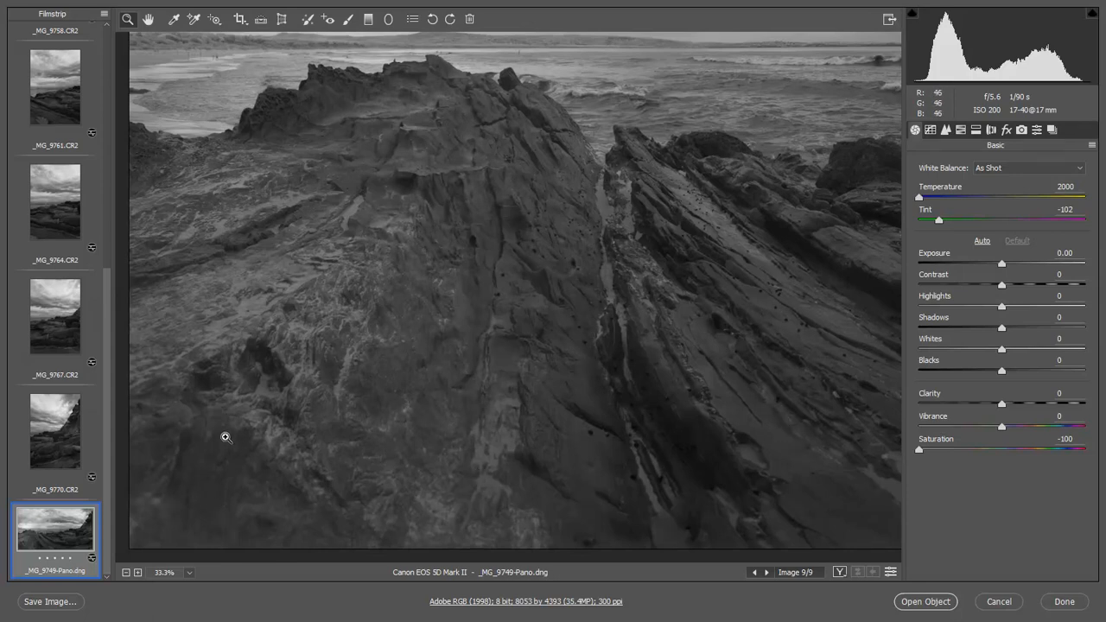
pyautogui.moveTo(781, 430); pyautogui.dragTo(141, 454)
pyautogui.moveTo(817, 407); pyautogui.dragTo(325, 385)
pyautogui.moveTo(611, 440); pyautogui.dragTo(479, 484)
pyautogui.moveTo(617, 176); pyautogui.dragTo(636, 550)
pyautogui.moveTo(657, 252); pyautogui.dragTo(328, 346)
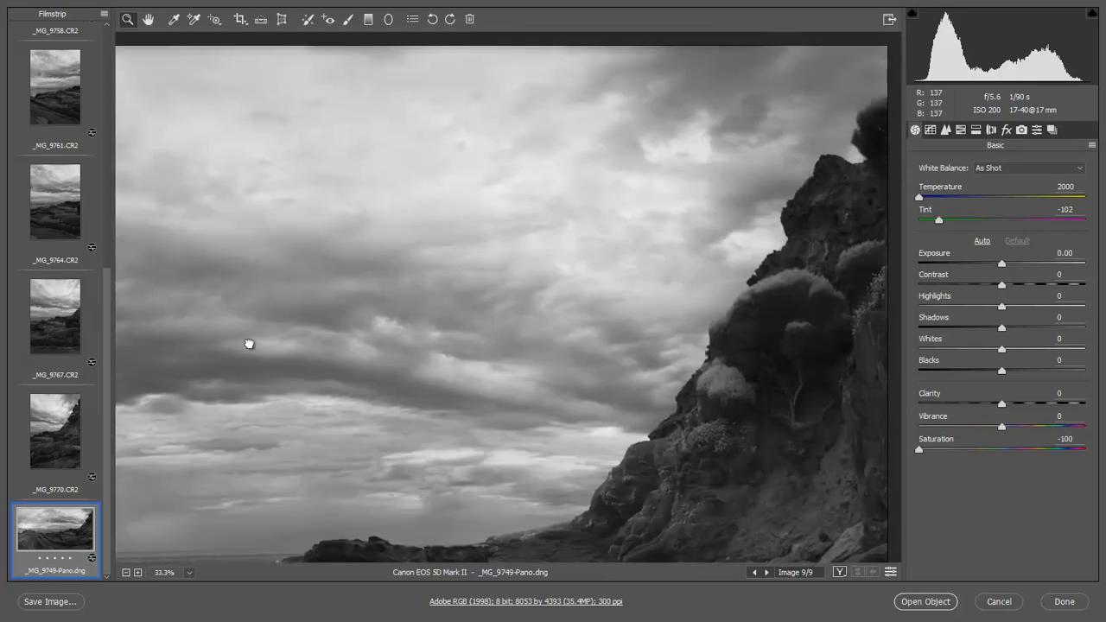
pyautogui.moveTo(202, 346); pyautogui.dragTo(627, 315)
pyautogui.moveTo(339, 309); pyautogui.dragTo(864, 344)
pyautogui.moveTo(271, 285); pyautogui.dragTo(330, 268)
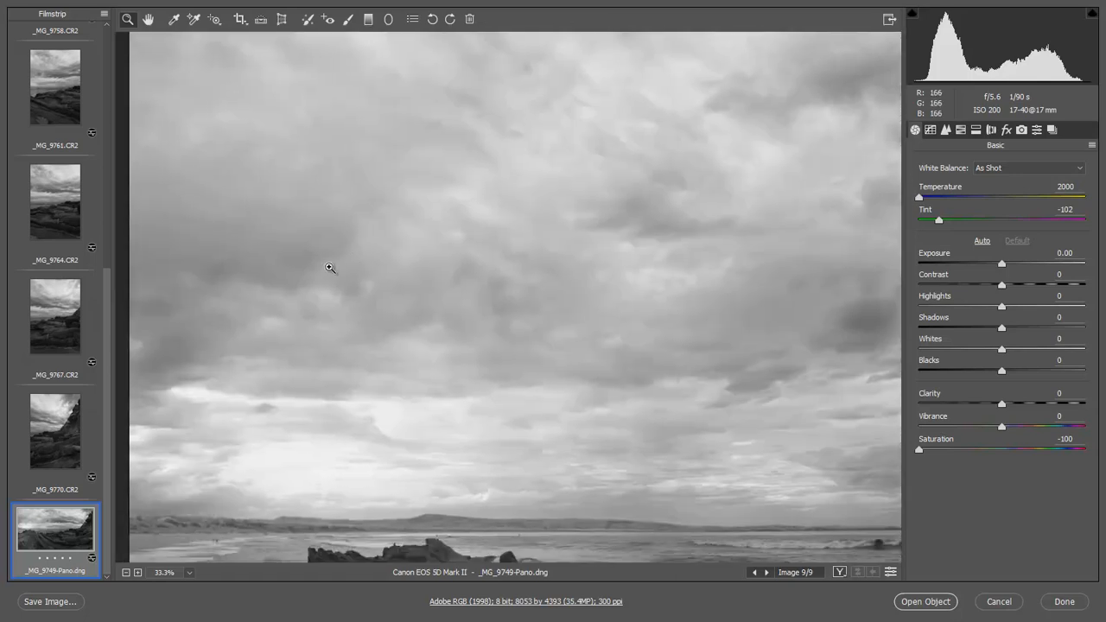
pyautogui.hotkey('ctrl', '0')
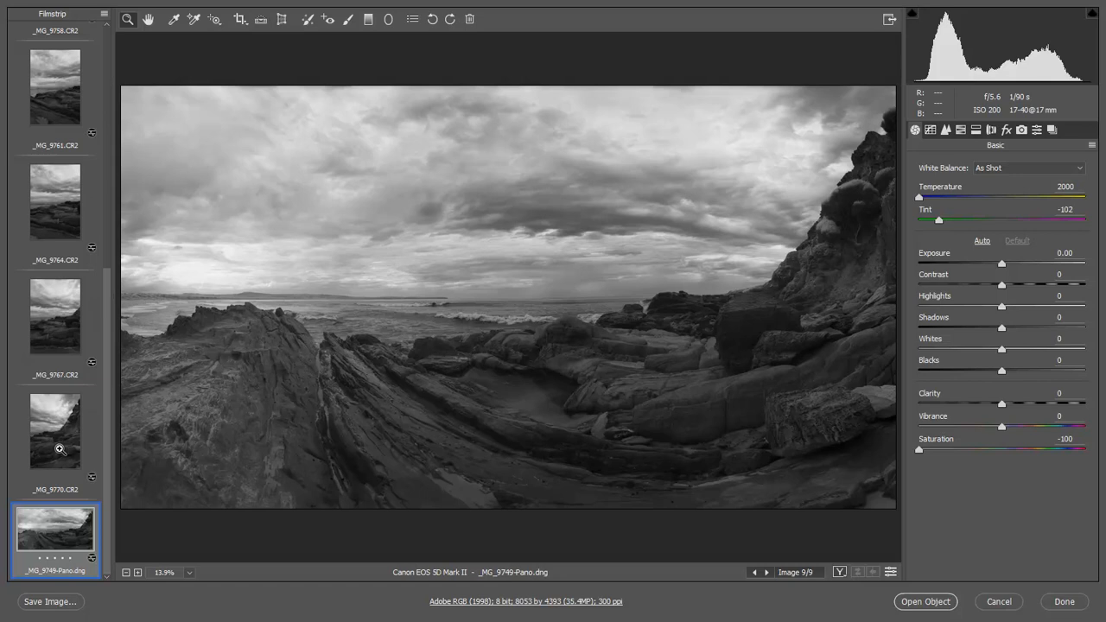
# Accept the Camera Raw edits, switch to Bridge and reopen _MG_9749-Pano.dng in Camera Raw
pyautogui.click(1061, 602)
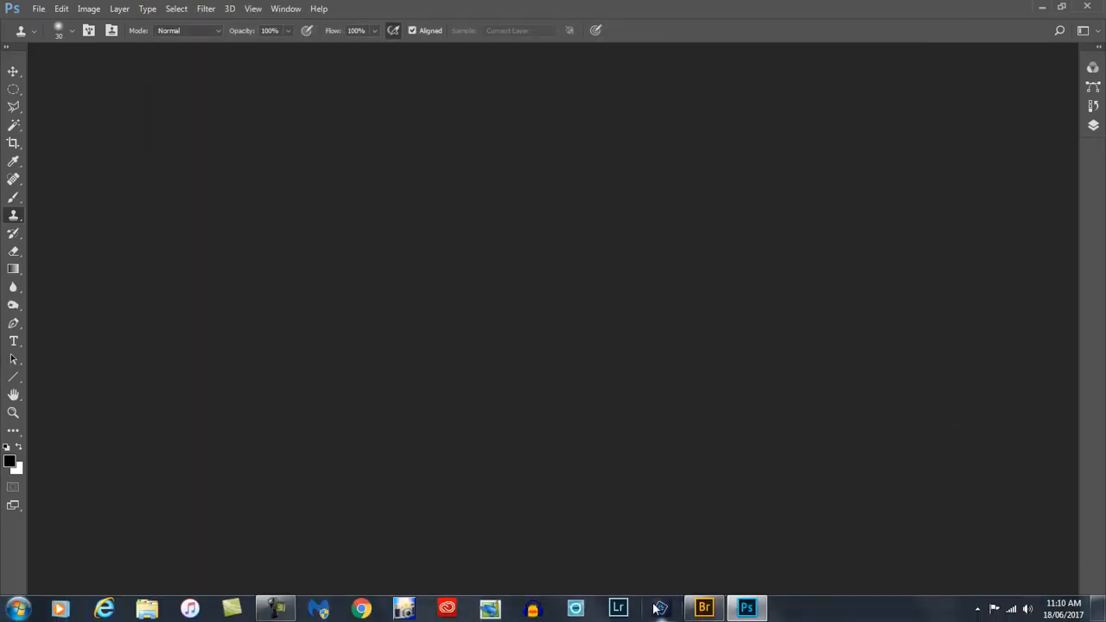
pyautogui.click(705, 609)
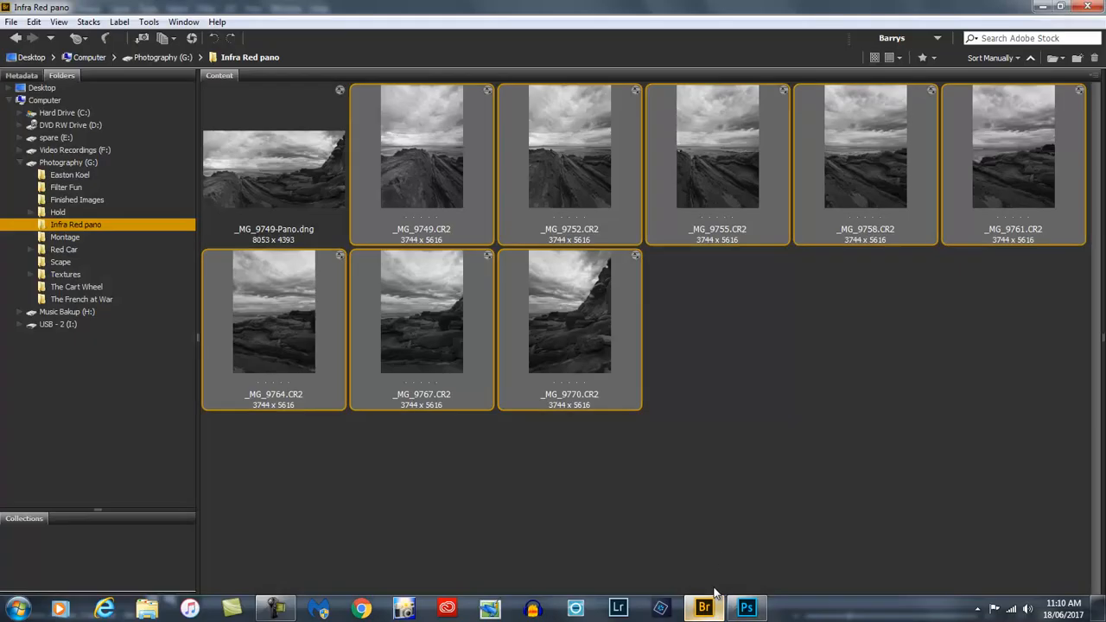
pyautogui.click(281, 171)
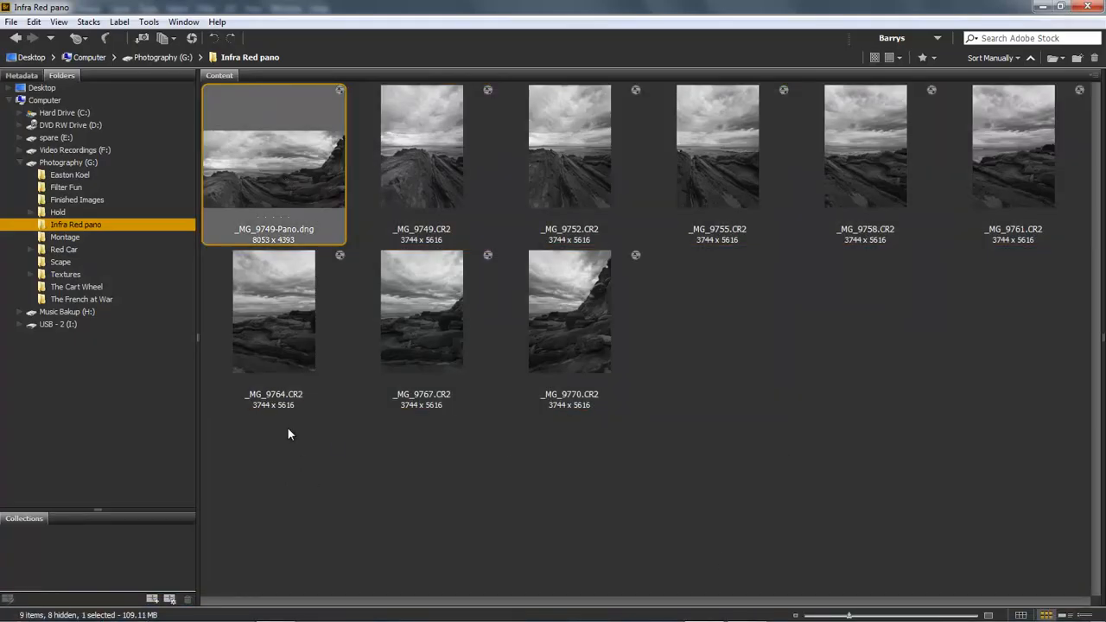
pyautogui.doubleClick(272, 163)
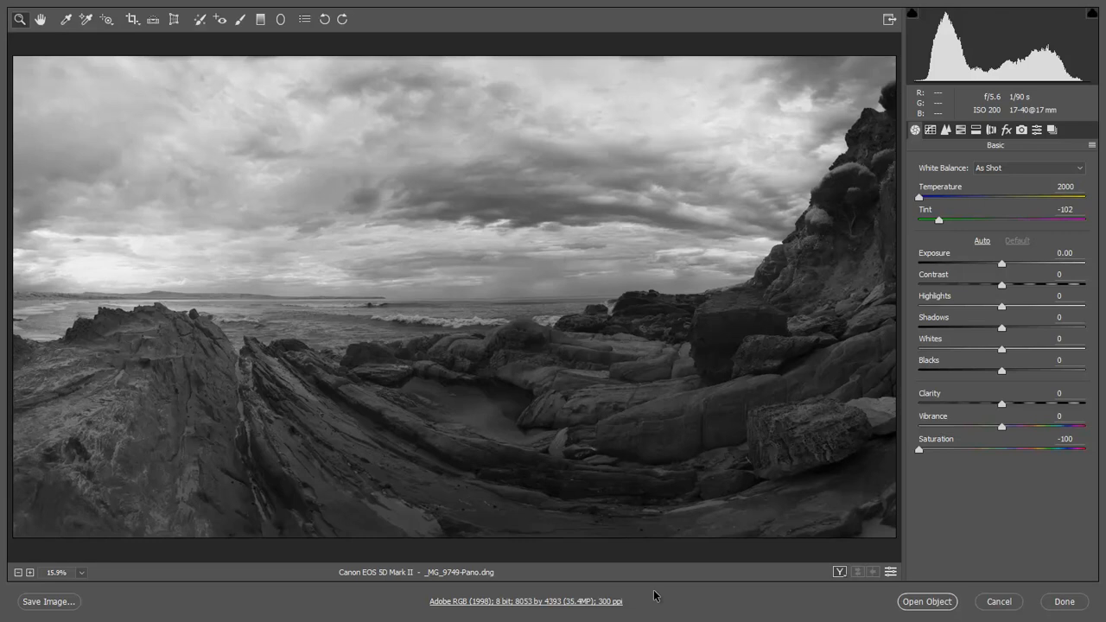
pyautogui.press('c')
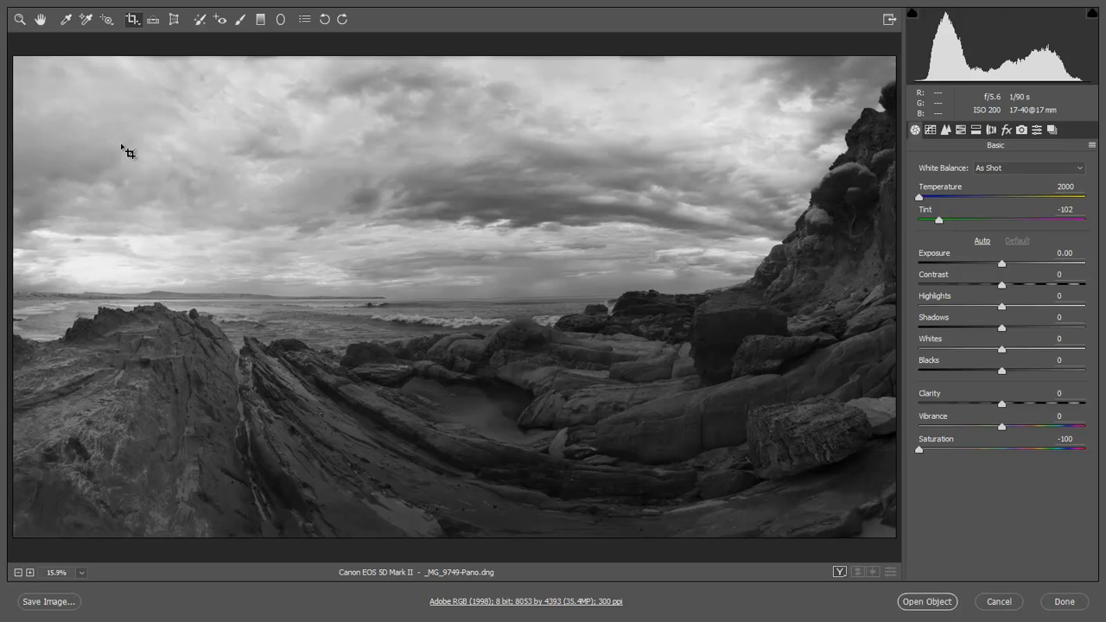
pyautogui.moveTo(14, 62); pyautogui.dragTo(898, 487)
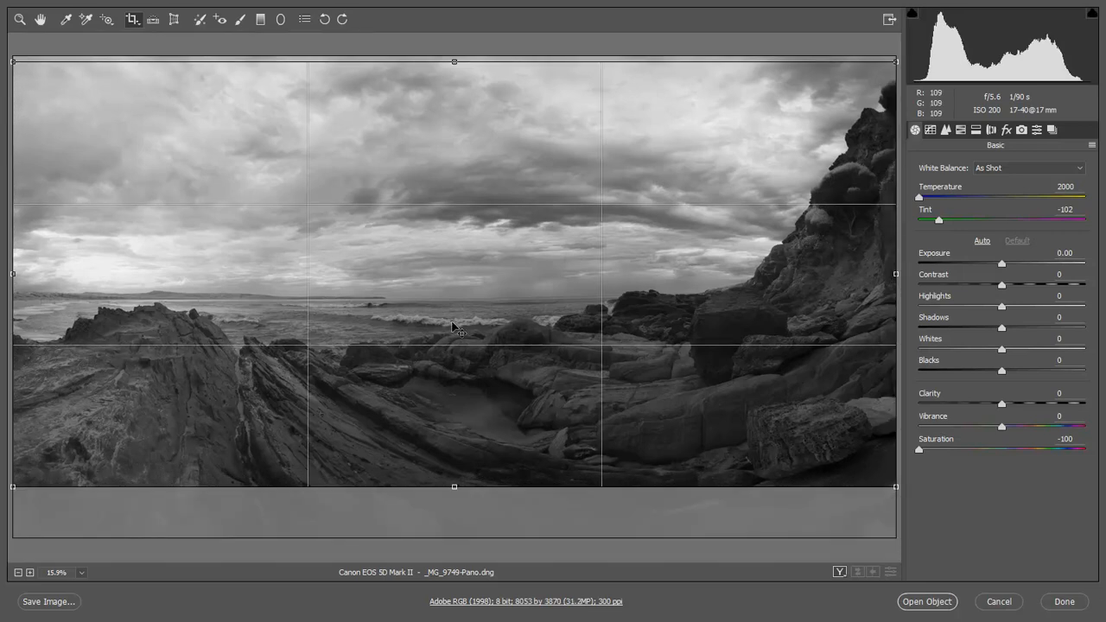
pyautogui.moveTo(454, 487); pyautogui.dragTo(437, 535)
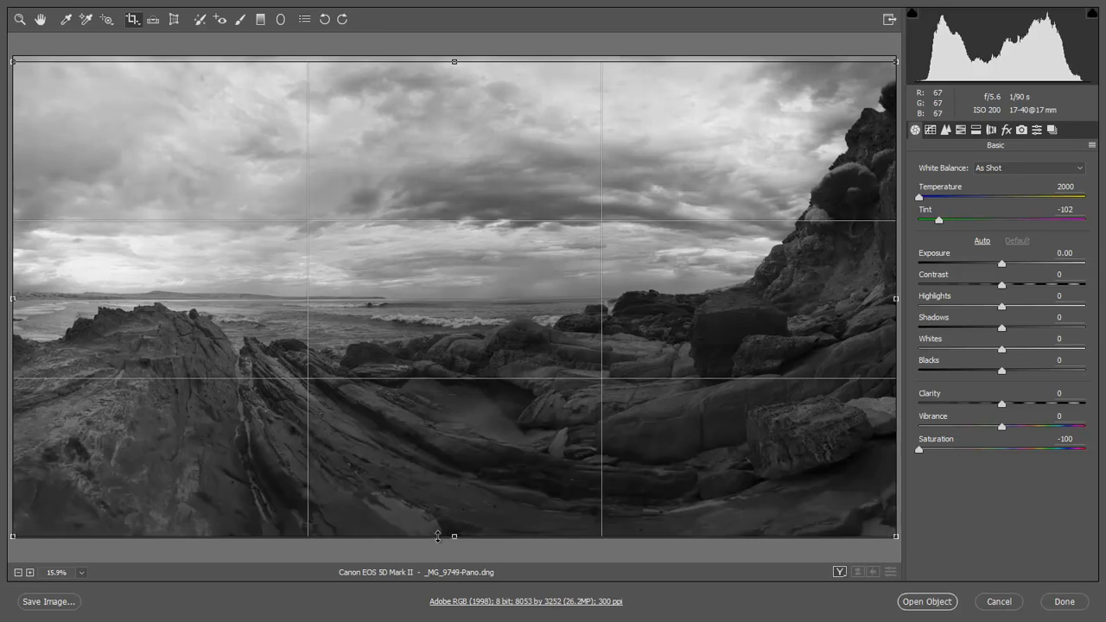
pyautogui.moveTo(454, 61); pyautogui.dragTo(448, 115)
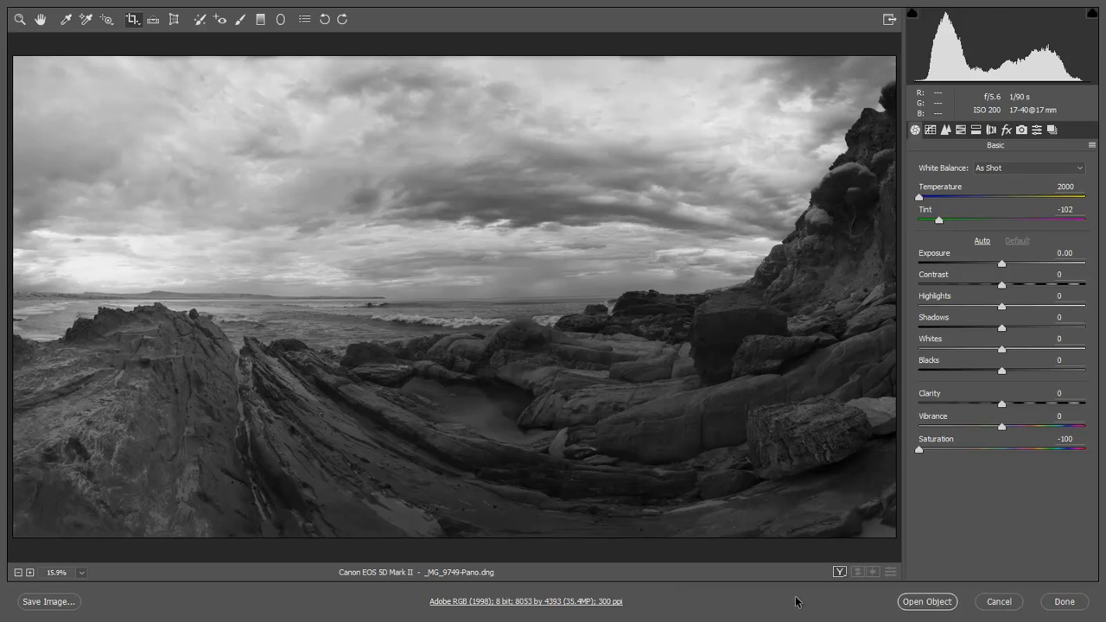
# Set the panorama's Clarity to +93 and Whites to +28
pyautogui.click(1073, 410)
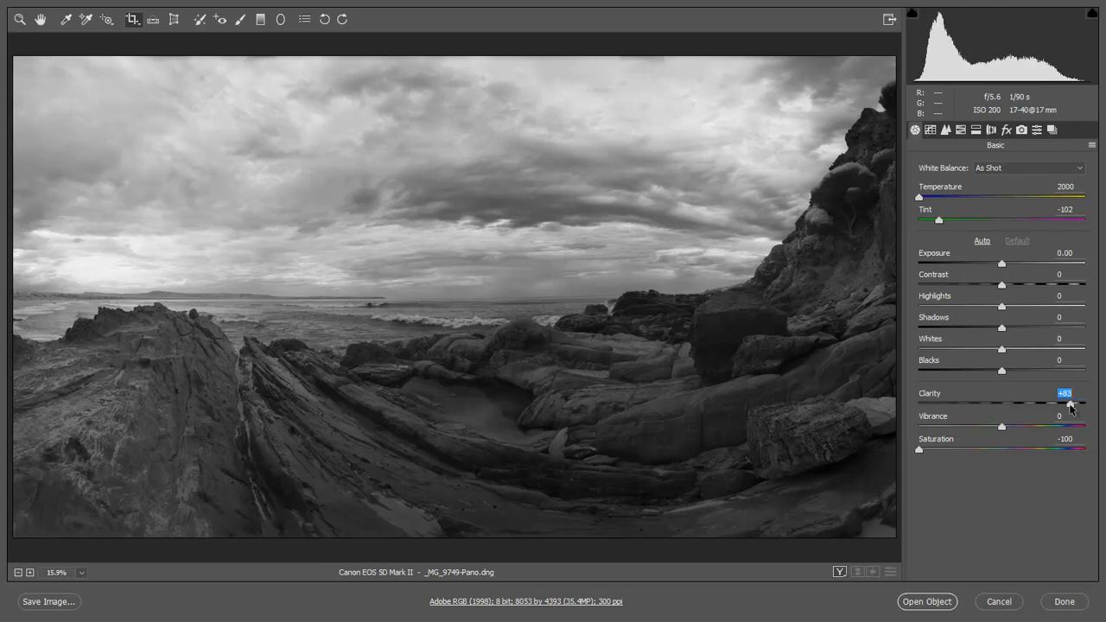
pyautogui.moveTo(1069, 404); pyautogui.dragTo(1078, 410)
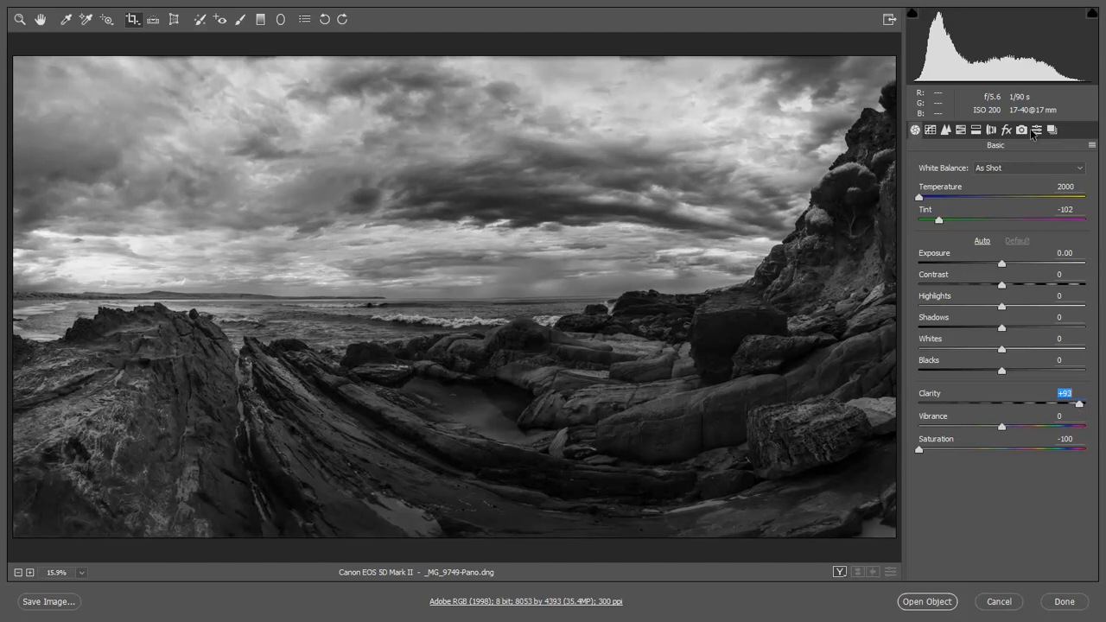
pyautogui.click(1024, 350)
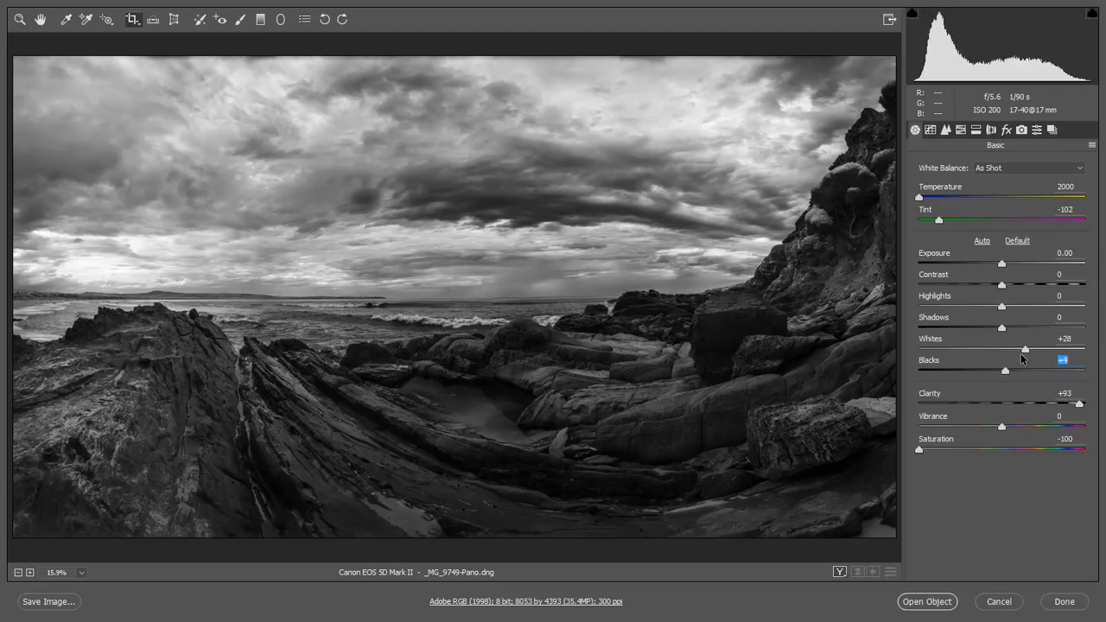
# Set the panorama's Whites to +62 and its Blacks to -38
pyautogui.moveTo(1024, 353)
pyautogui.mouseDown()
pyautogui.moveTo(991, 350)
pyautogui.moveTo(1039, 354)
pyautogui.mouseUp()
pyautogui.moveTo(969, 357); pyautogui.dragTo(1052, 363)
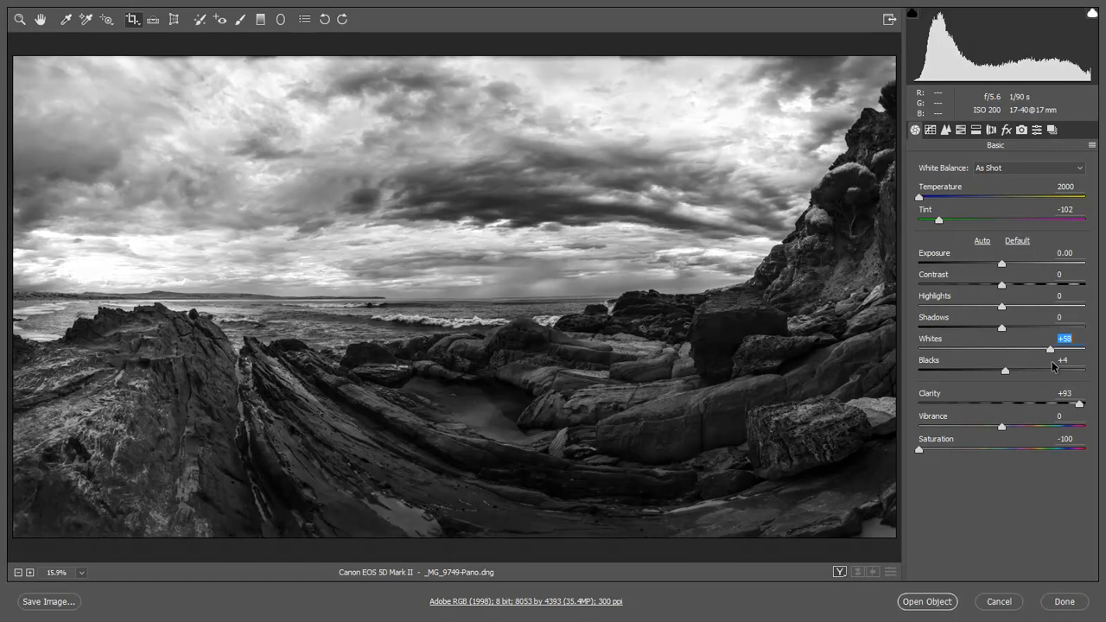
pyautogui.moveTo(1053, 366); pyautogui.dragTo(1047, 369)
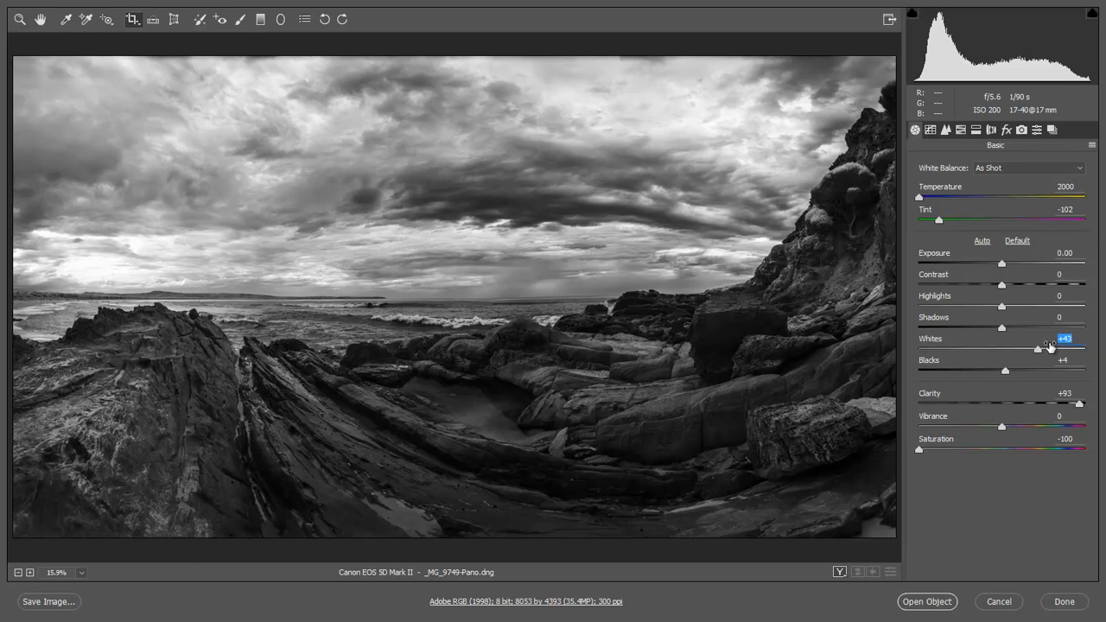
pyautogui.moveTo(1038, 352); pyautogui.dragTo(1053, 354)
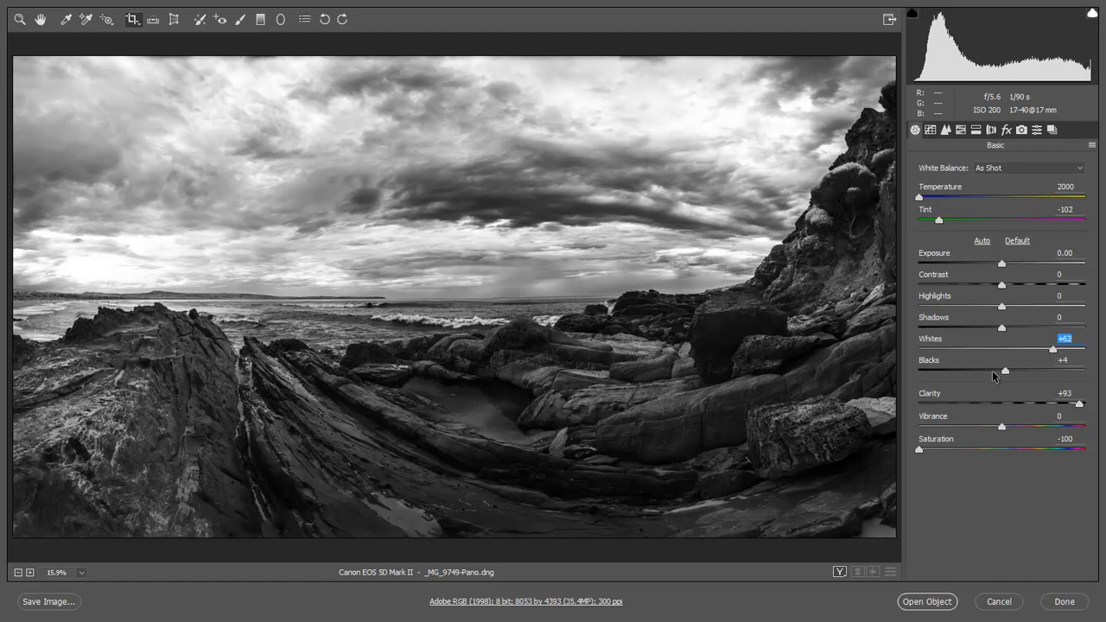
pyautogui.click(992, 371)
pyautogui.moveTo(992, 370); pyautogui.dragTo(984, 372)
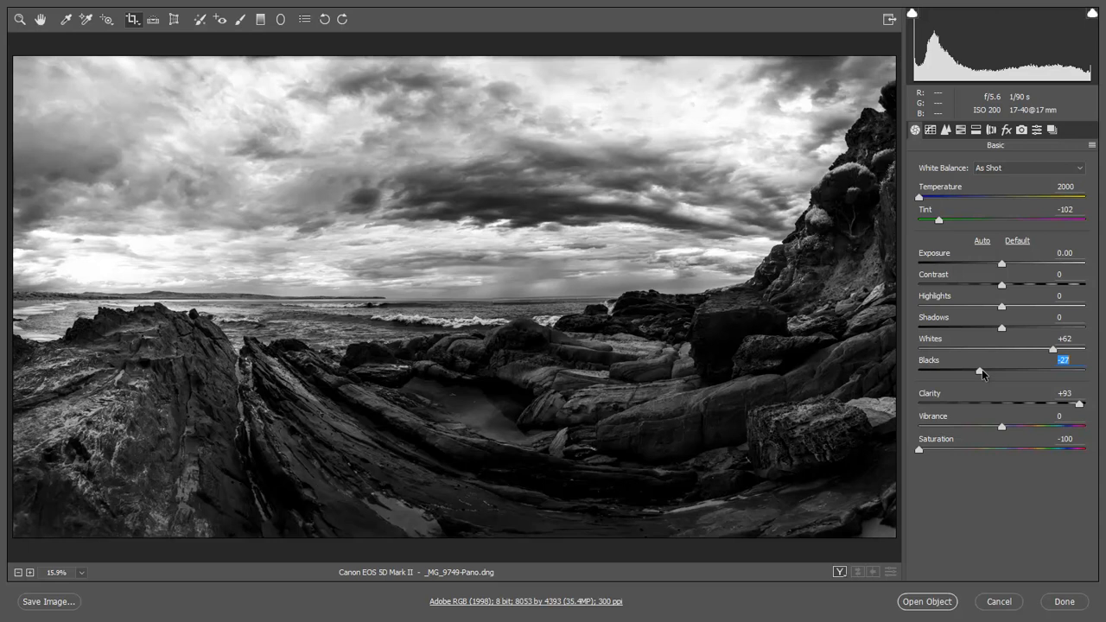
pyautogui.moveTo(981, 369); pyautogui.dragTo(972, 372)
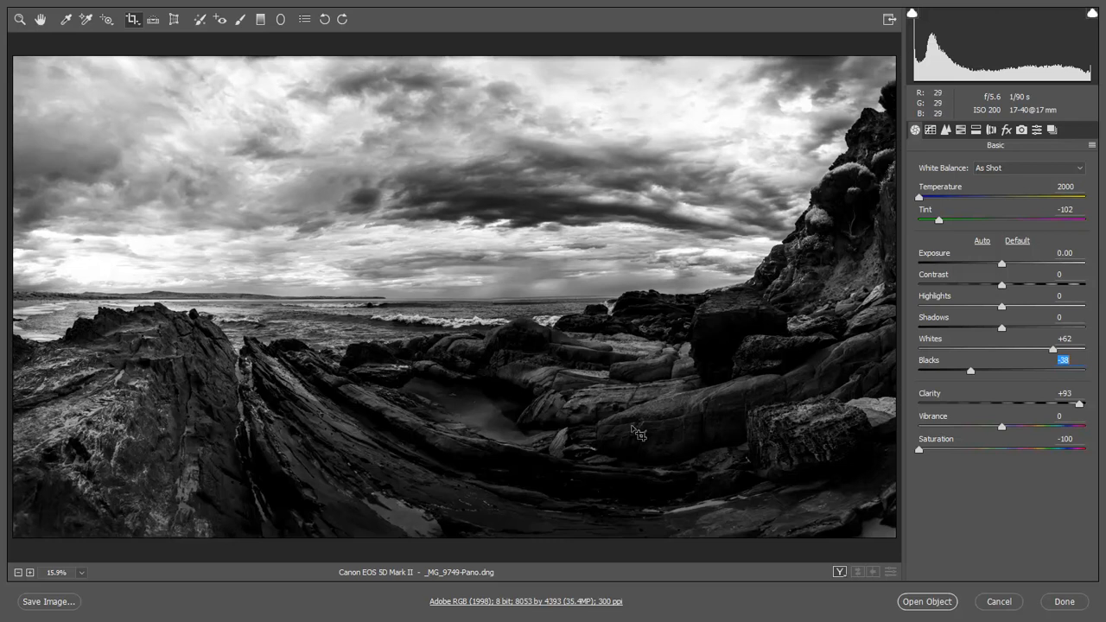
pyautogui.click(260, 19)
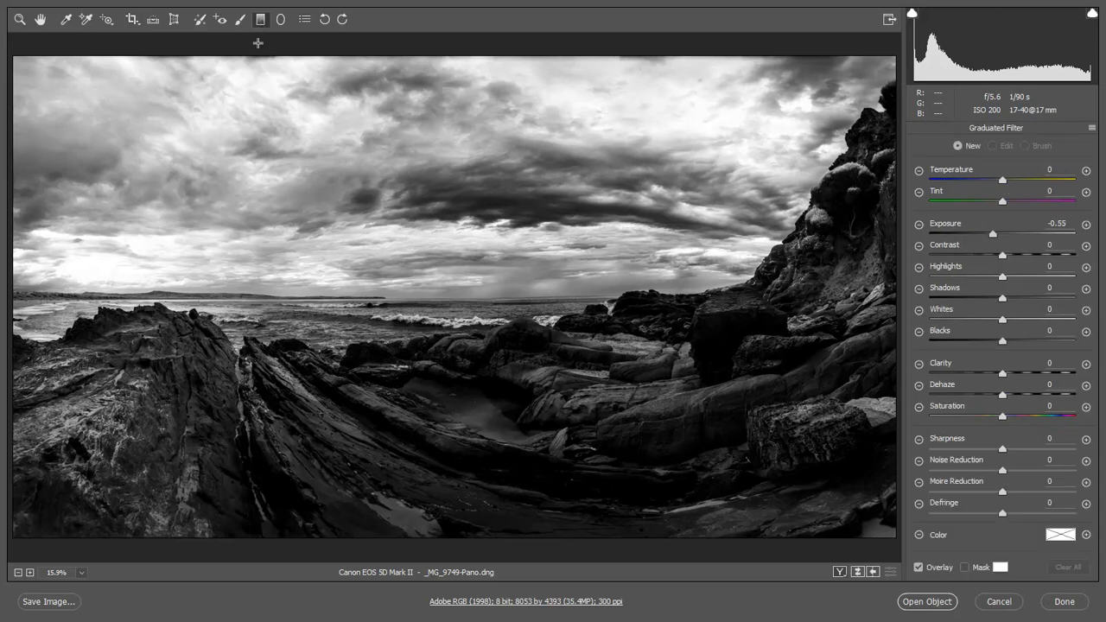
pyautogui.moveTo(13, 542); pyautogui.dragTo(329, 150)
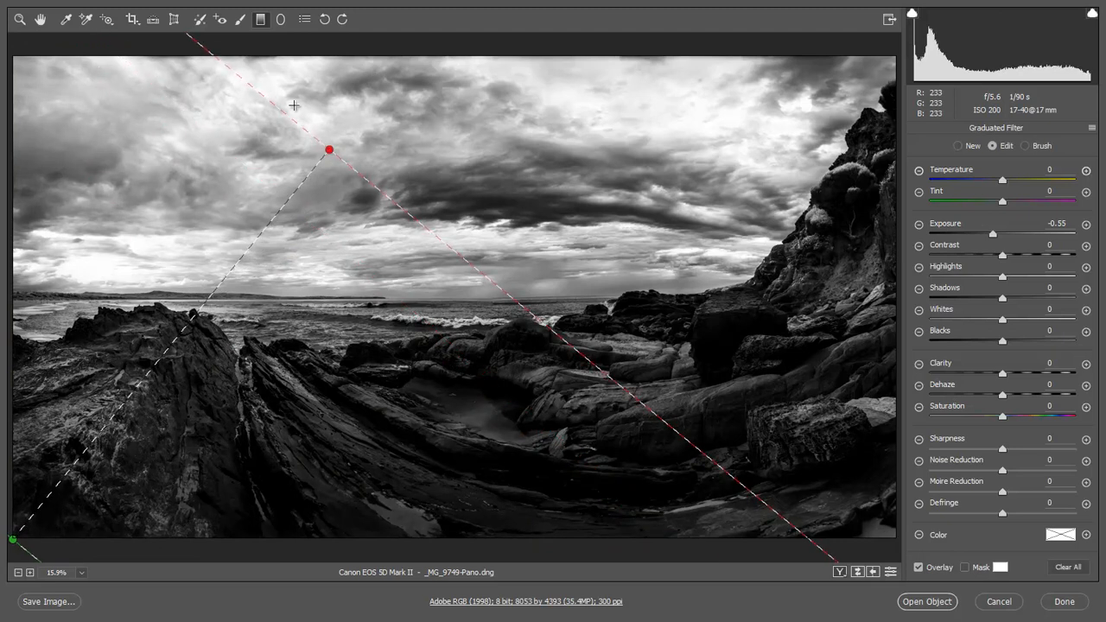
pyautogui.press('Delete')
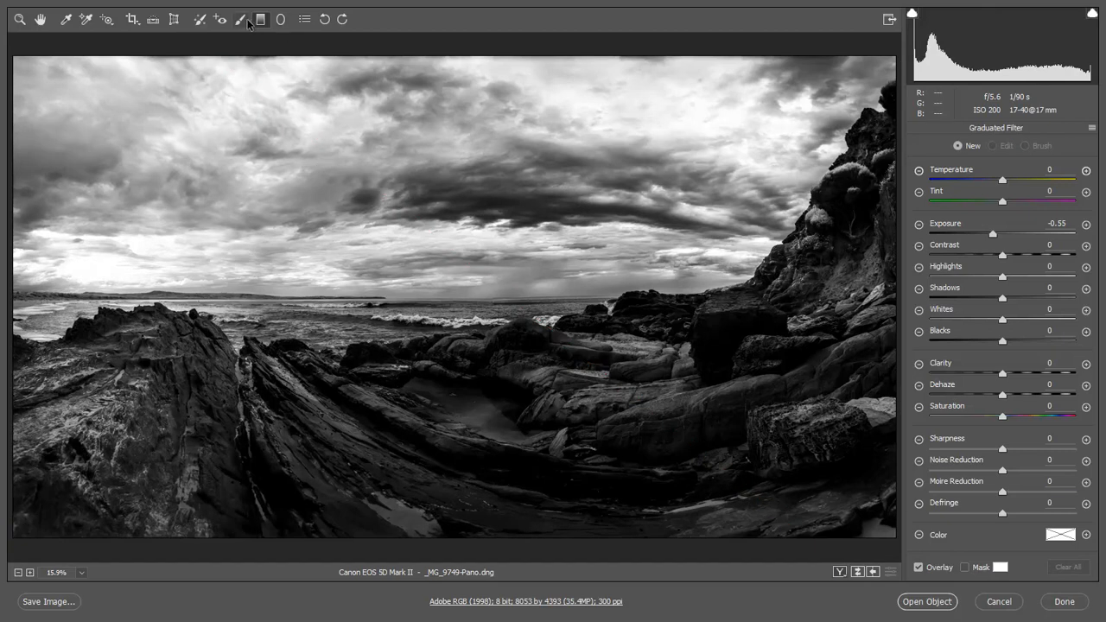
# Darken the left rock, the foreground along the lower edge and the lower-right rocks using the Adjustment Brush with Exposure -1.15
pyautogui.click(242, 21)
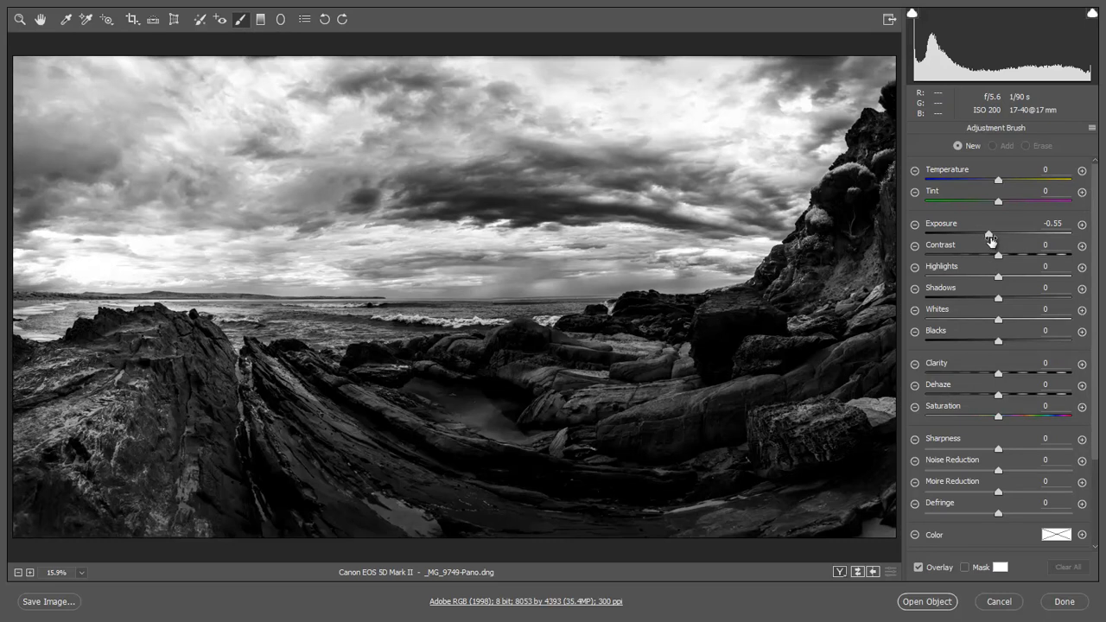
pyautogui.moveTo(982, 236); pyautogui.dragTo(975, 236)
pyautogui.moveTo(47, 375)
pyautogui.mouseDown()
pyautogui.moveTo(78, 365)
pyautogui.moveTo(41, 419)
pyautogui.moveTo(143, 378)
pyautogui.moveTo(102, 432)
pyautogui.moveTo(130, 508)
pyautogui.moveTo(183, 528)
pyautogui.moveTo(225, 518)
pyautogui.mouseUp()
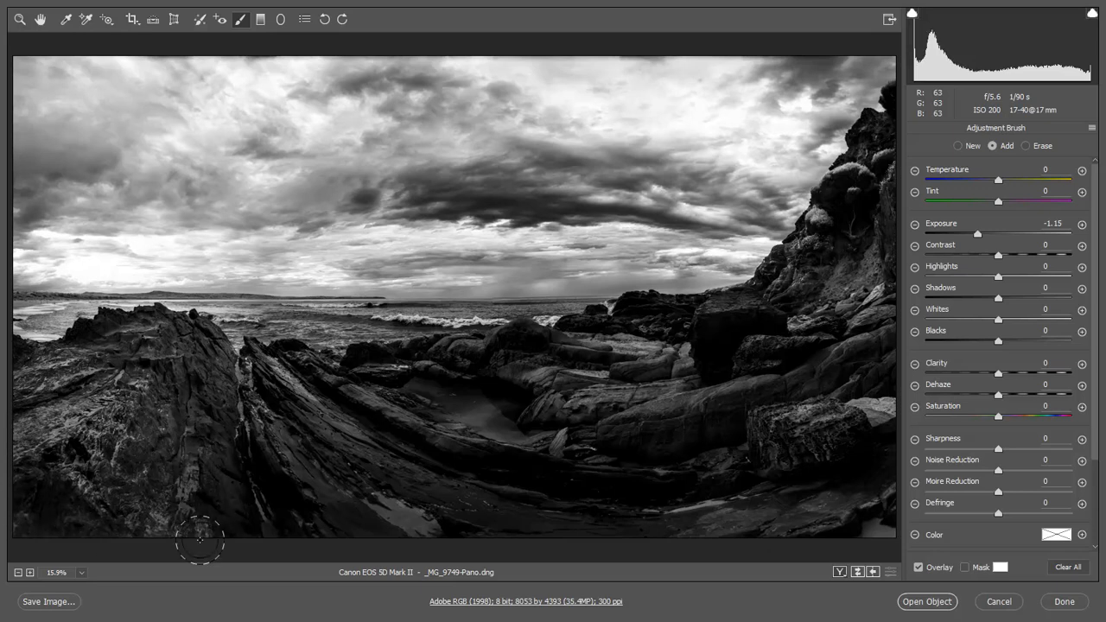
pyautogui.moveTo(4, 399)
pyautogui.mouseDown()
pyautogui.moveTo(141, 332)
pyautogui.moveTo(130, 346)
pyautogui.moveTo(196, 362)
pyautogui.moveTo(215, 386)
pyautogui.moveTo(212, 467)
pyautogui.mouseUp()
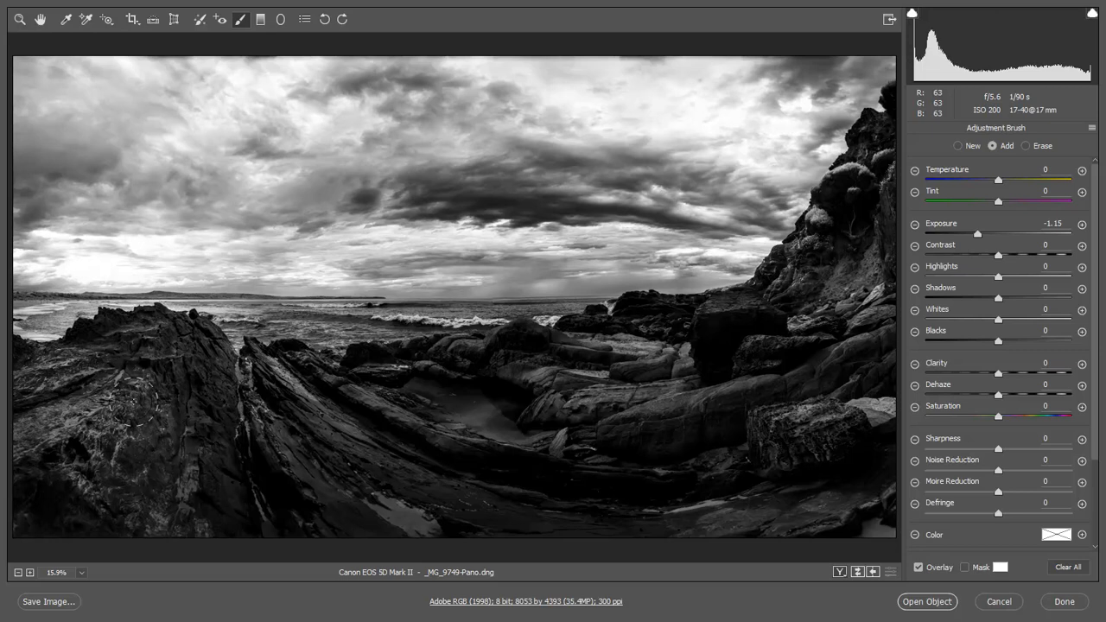
pyautogui.moveTo(44, 510)
pyautogui.mouseDown()
pyautogui.moveTo(87, 424)
pyautogui.moveTo(65, 363)
pyautogui.moveTo(26, 381)
pyautogui.moveTo(42, 425)
pyautogui.moveTo(7, 488)
pyautogui.mouseUp()
pyautogui.moveTo(192, 483)
pyautogui.mouseDown()
pyautogui.moveTo(128, 525)
pyautogui.moveTo(206, 512)
pyautogui.moveTo(174, 519)
pyautogui.moveTo(174, 545)
pyautogui.moveTo(180, 517)
pyautogui.moveTo(219, 526)
pyautogui.mouseUp()
pyautogui.moveTo(19, 527)
pyautogui.mouseDown()
pyautogui.moveTo(6, 443)
pyautogui.moveTo(17, 356)
pyautogui.moveTo(52, 384)
pyautogui.moveTo(215, 354)
pyautogui.moveTo(208, 342)
pyautogui.moveTo(95, 449)
pyautogui.moveTo(92, 533)
pyautogui.moveTo(771, 516)
pyautogui.mouseUp()
pyautogui.moveTo(864, 524)
pyautogui.mouseDown()
pyautogui.moveTo(871, 541)
pyautogui.moveTo(923, 521)
pyautogui.moveTo(869, 461)
pyautogui.mouseUp()
pyautogui.moveTo(871, 411)
pyautogui.mouseDown()
pyautogui.moveTo(831, 404)
pyautogui.moveTo(882, 415)
pyautogui.mouseUp()
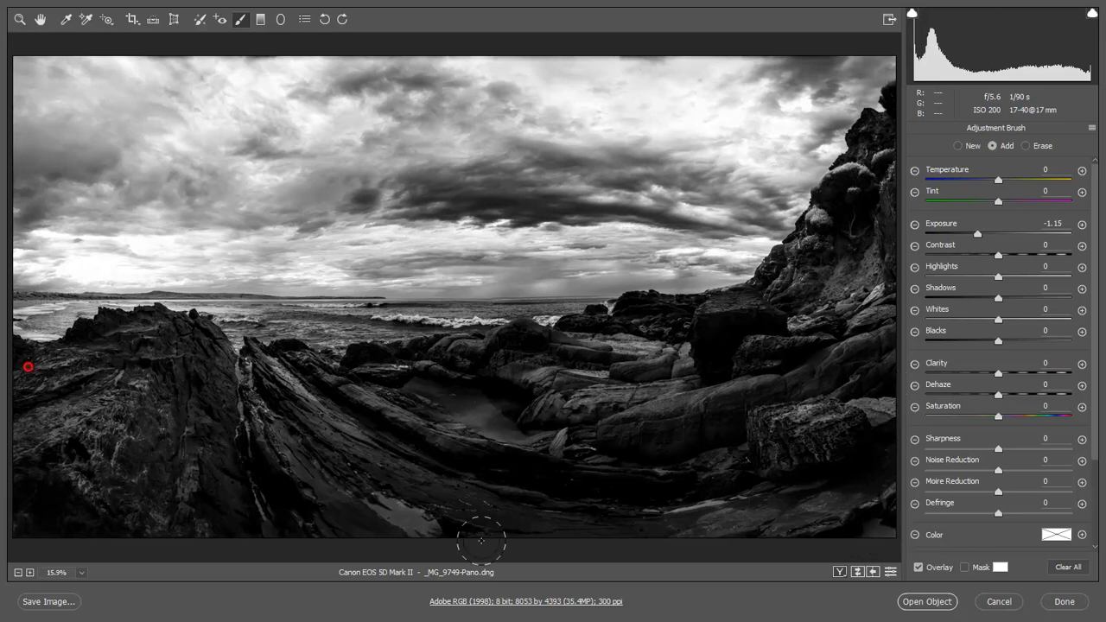
pyautogui.moveTo(417, 528)
pyautogui.mouseDown()
pyautogui.moveTo(378, 491)
pyautogui.moveTo(442, 519)
pyautogui.moveTo(422, 510)
pyautogui.mouseUp()
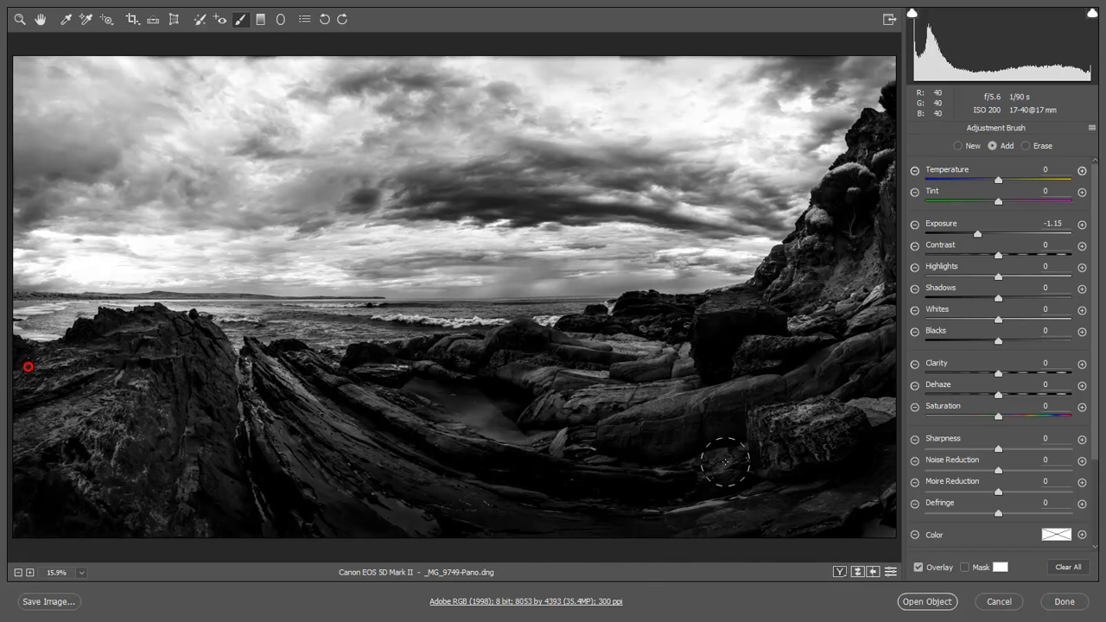
# Open the panorama in Photoshop as a smart object and duplicate its layer with New Smart Object via Copy
pyautogui.click(927, 601)
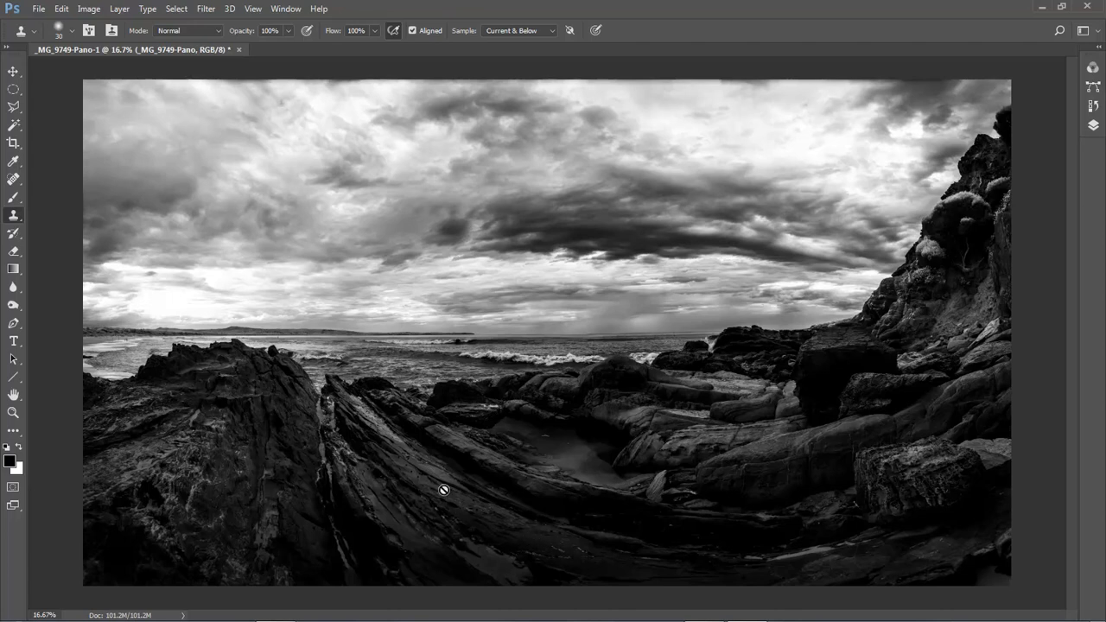
pyautogui.click(1093, 126)
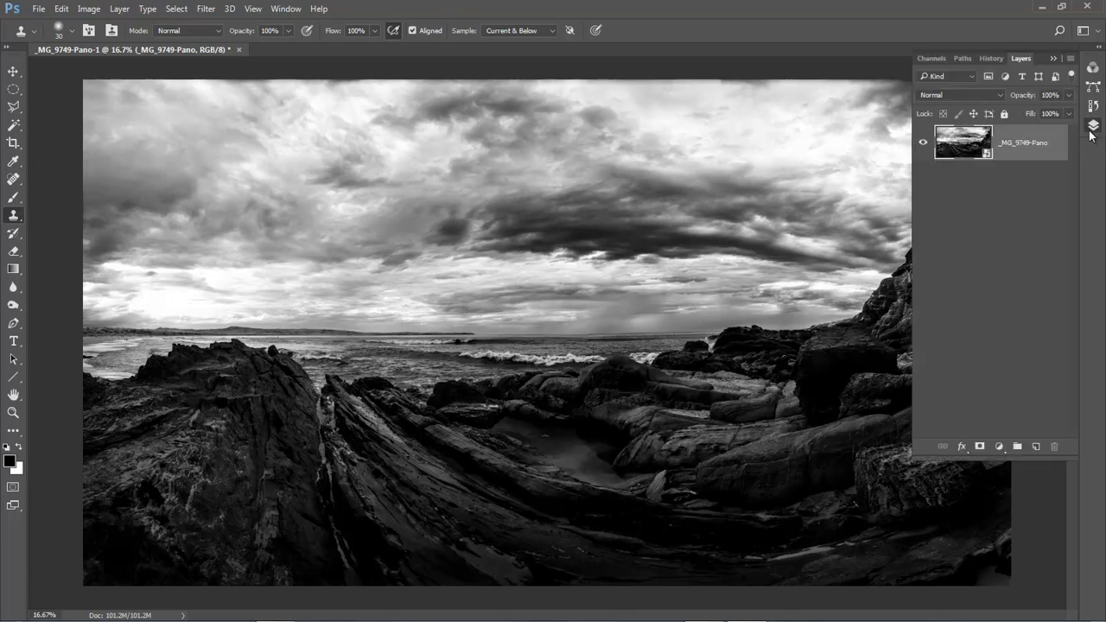
pyautogui.rightClick(1036, 145)
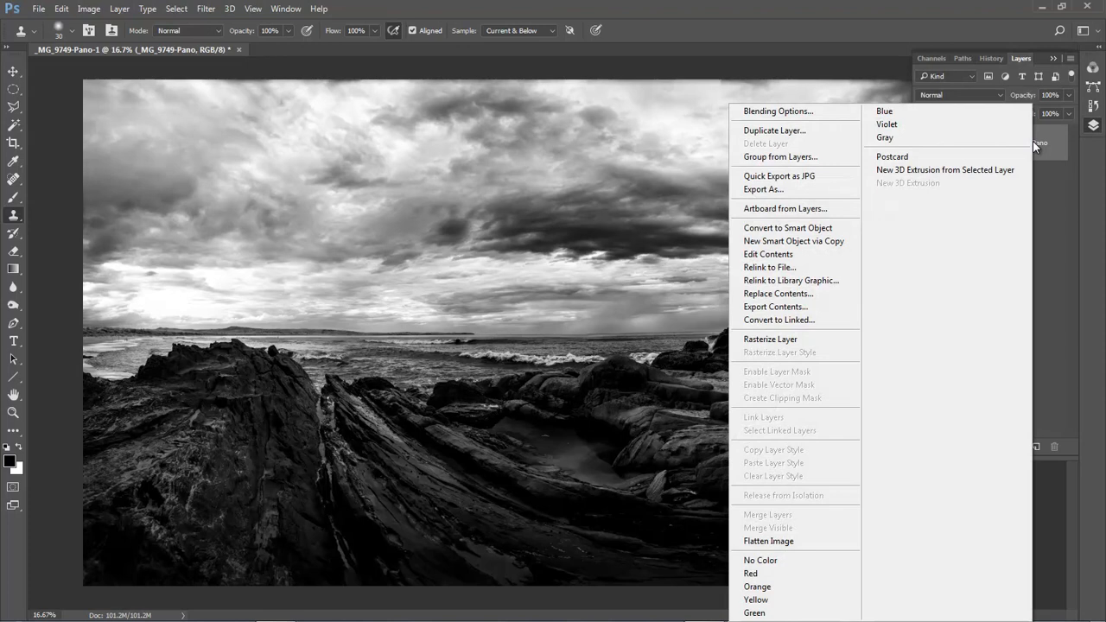
pyautogui.click(823, 248)
# Hide the upper smart object copy and set the lower smart object's Exposure to +0.80 in Camera Raw
pyautogui.click(963, 179)
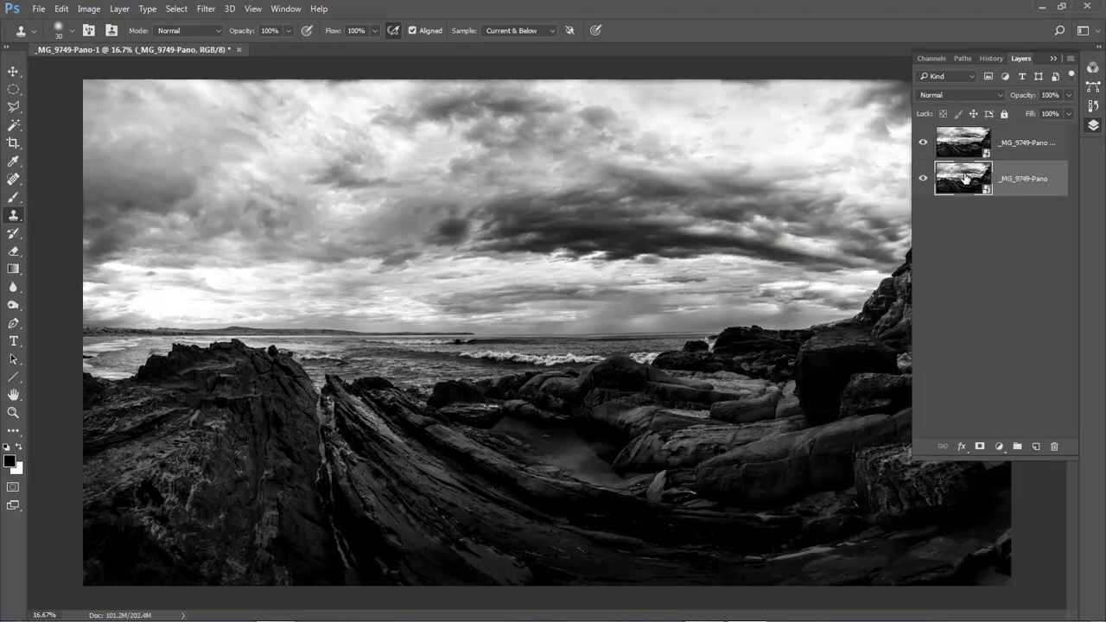
pyautogui.click(923, 143)
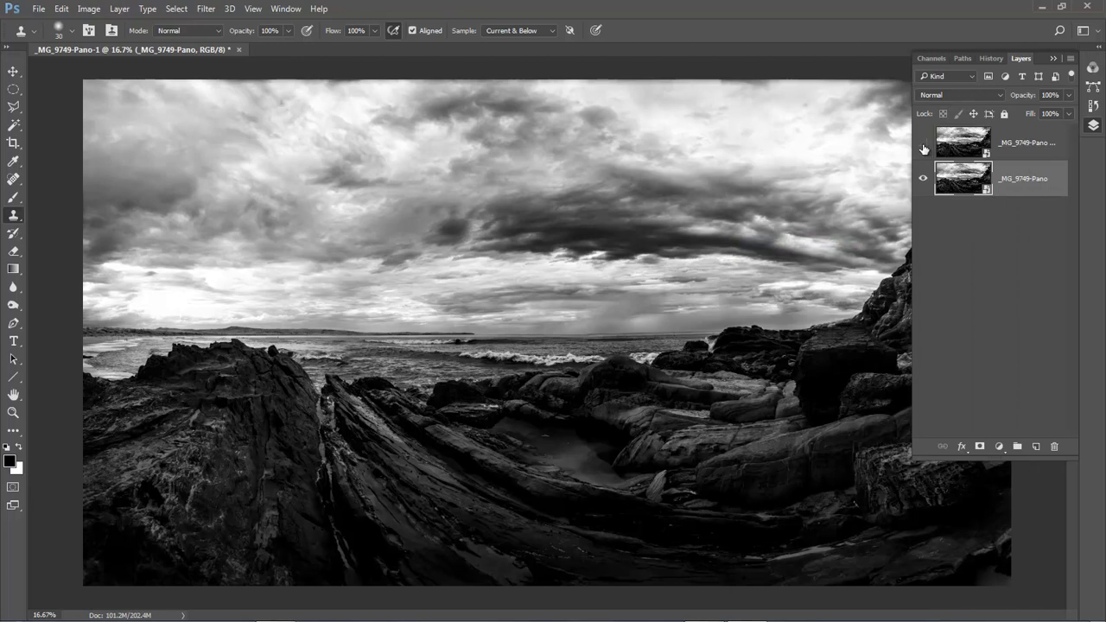
pyautogui.doubleClick(963, 179)
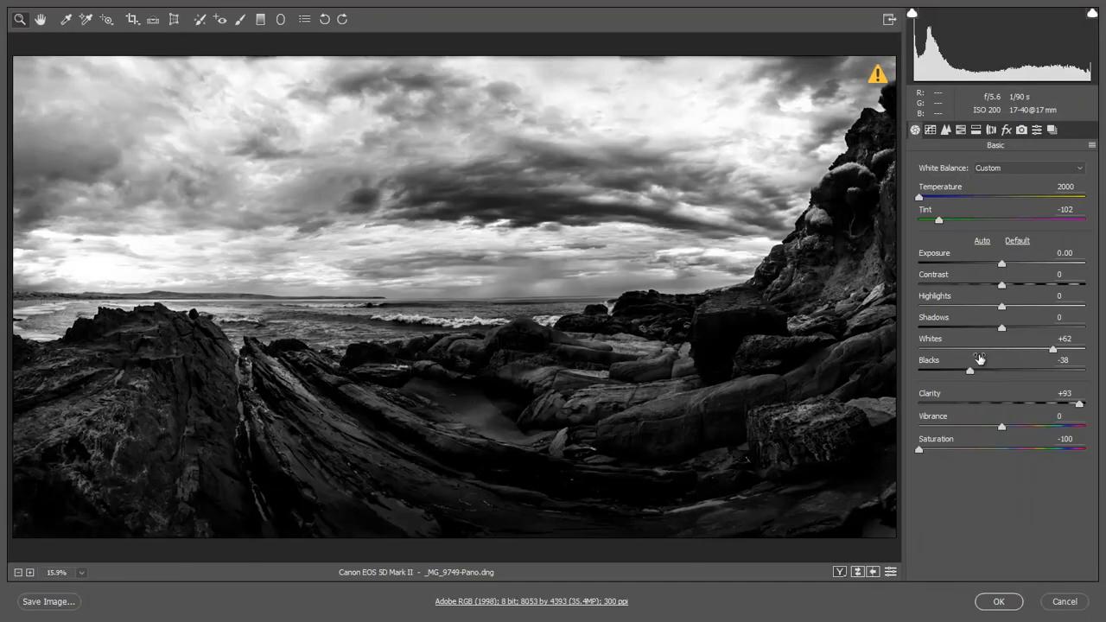
pyautogui.moveTo(1002, 268); pyautogui.dragTo(1013, 267)
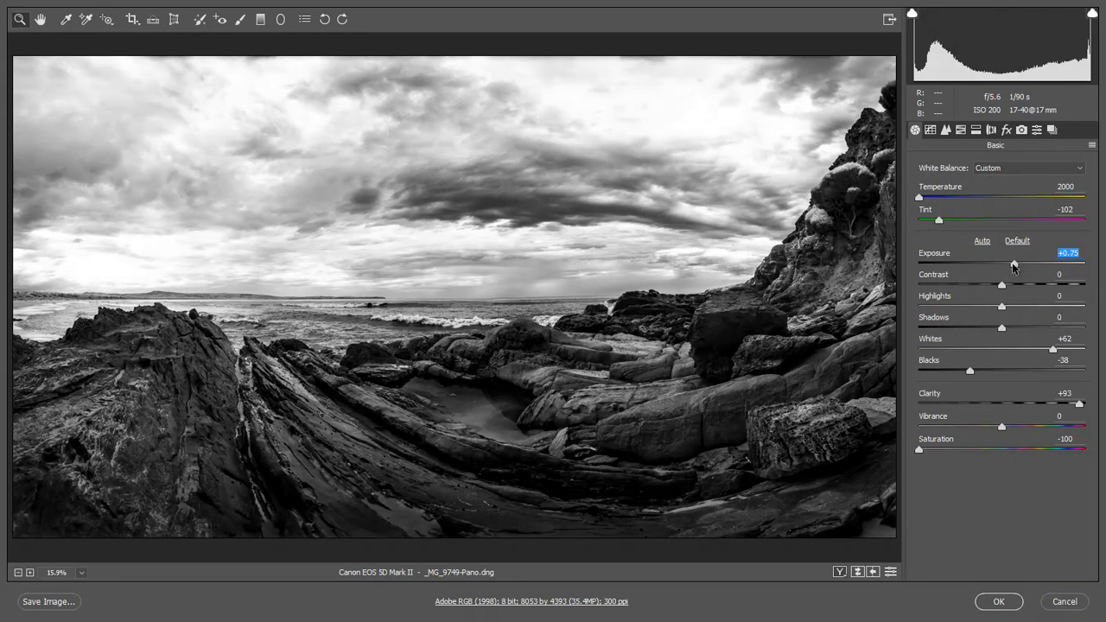
pyautogui.click(1001, 601)
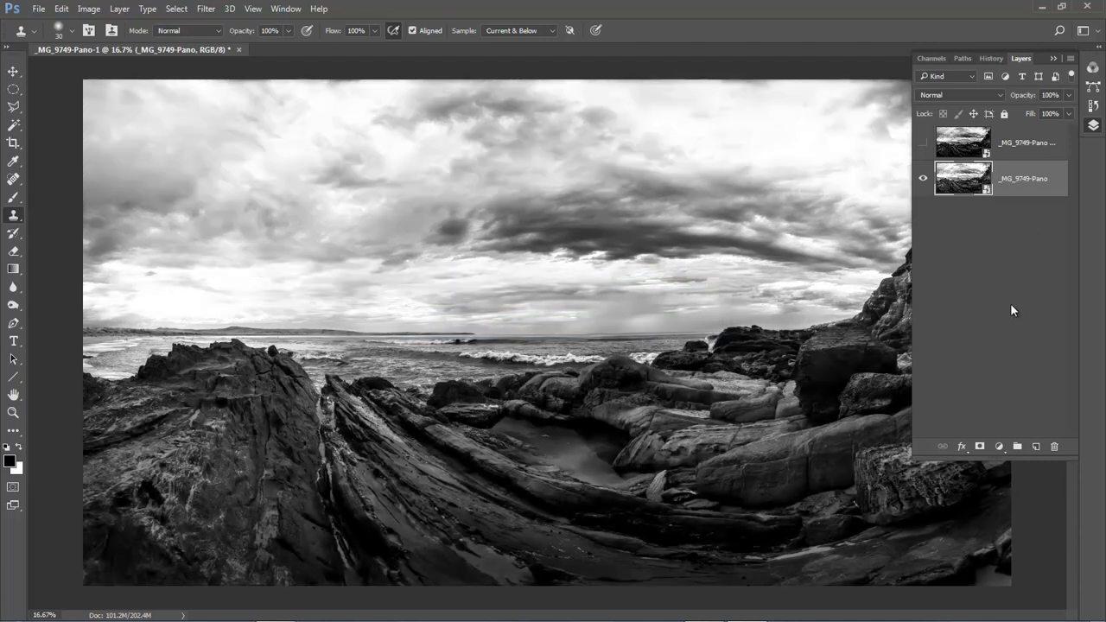
# Show the upper panorama copy again, add a layer mask to it and activate the Brush tool
pyautogui.click(1037, 148)
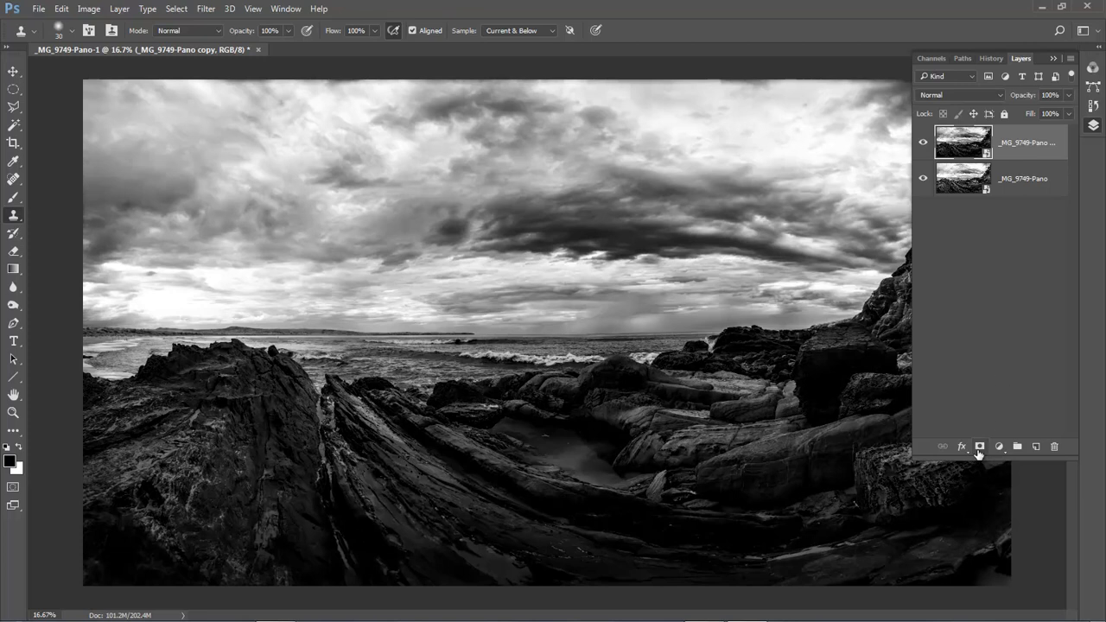
pyautogui.click(979, 447)
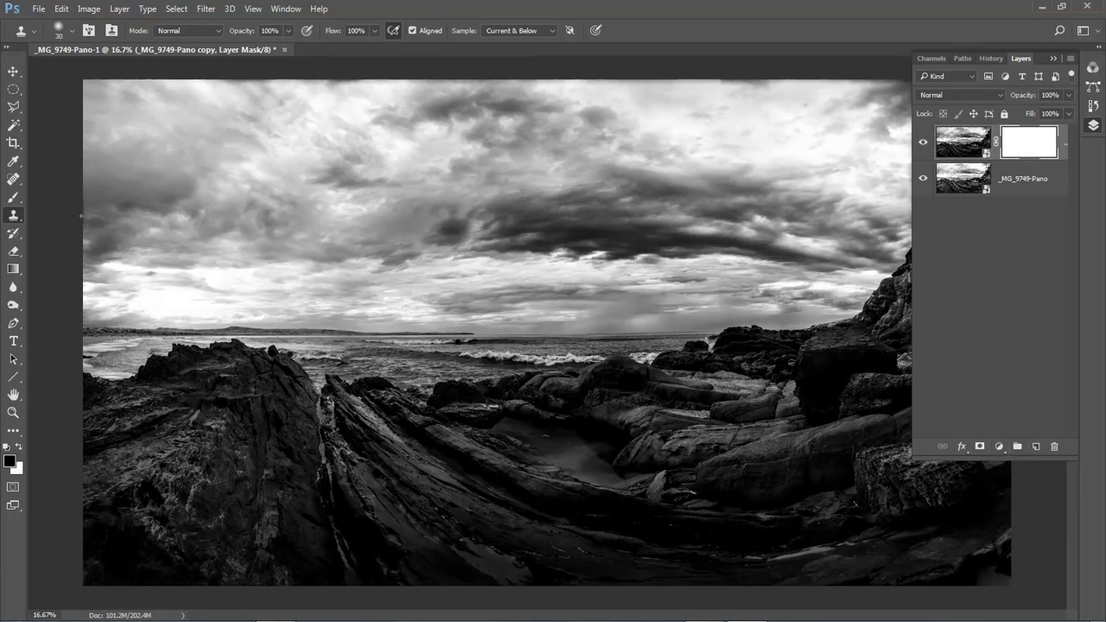
pyautogui.click(13, 197)
pyautogui.click(48, 199)
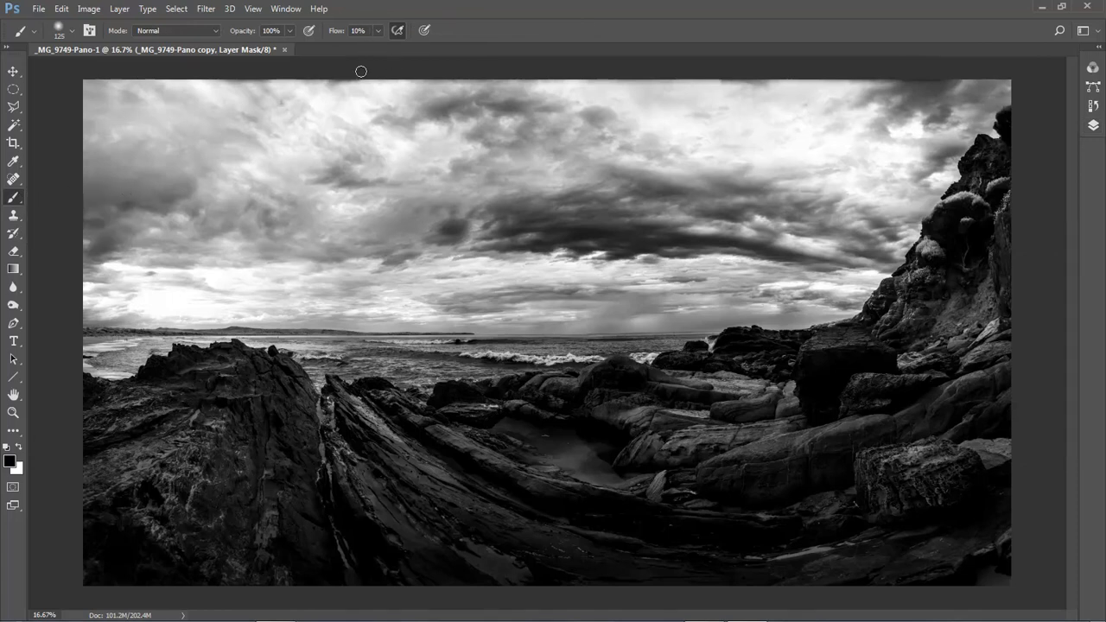
# Paint black on the mask over the central foreground rocks at 10% flow, using brush sizes 500 and 150
pyautogui.press(']')
pyautogui.press(']')
pyautogui.press(']')
pyautogui.press(']')
pyautogui.press(']')
pyautogui.press(']')
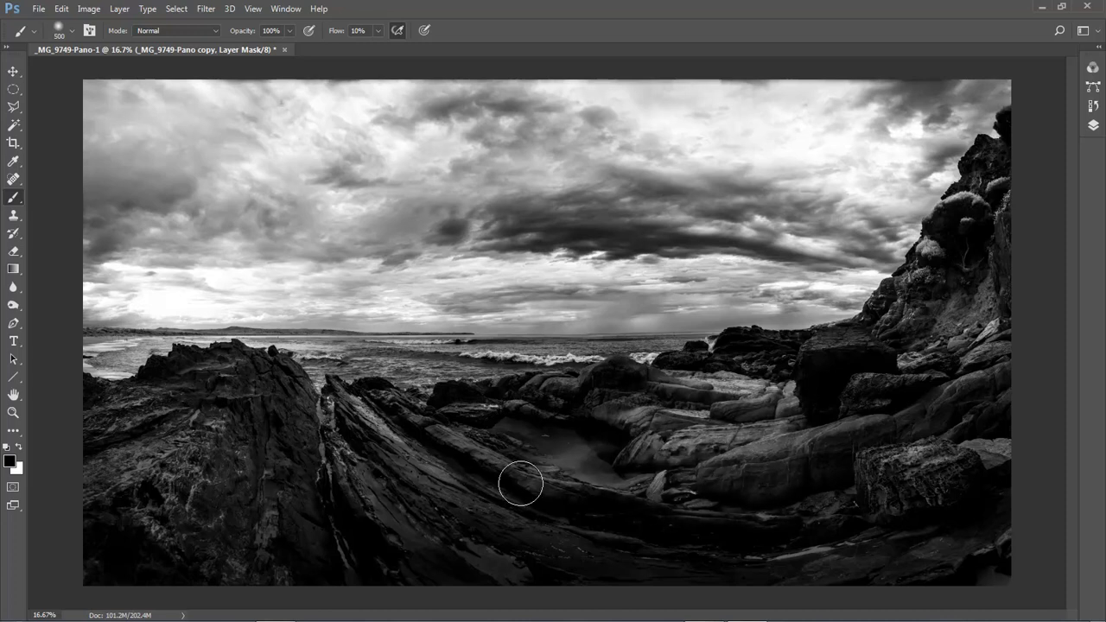
pyautogui.press('[')
pyautogui.press('[')
pyautogui.press('[')
pyautogui.press('[')
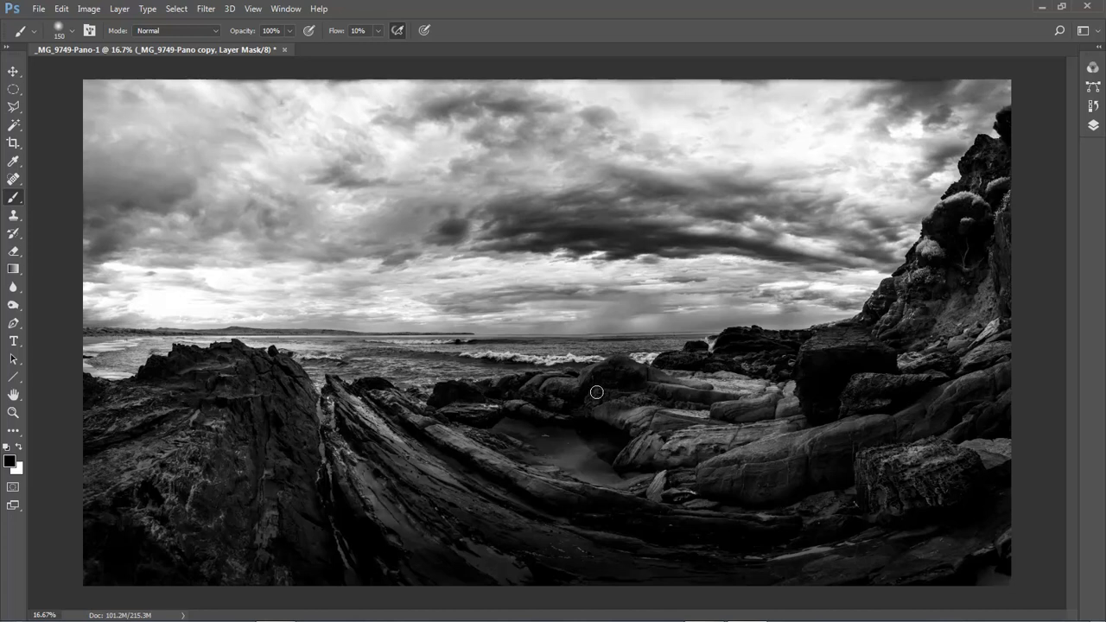
# Enlarge the brush to 300 and paint black on the mask over the cliff, the distant rocks and the left foreground rocks
pyautogui.press(']')
pyautogui.press(']')
pyautogui.press(']')
pyautogui.press(']')
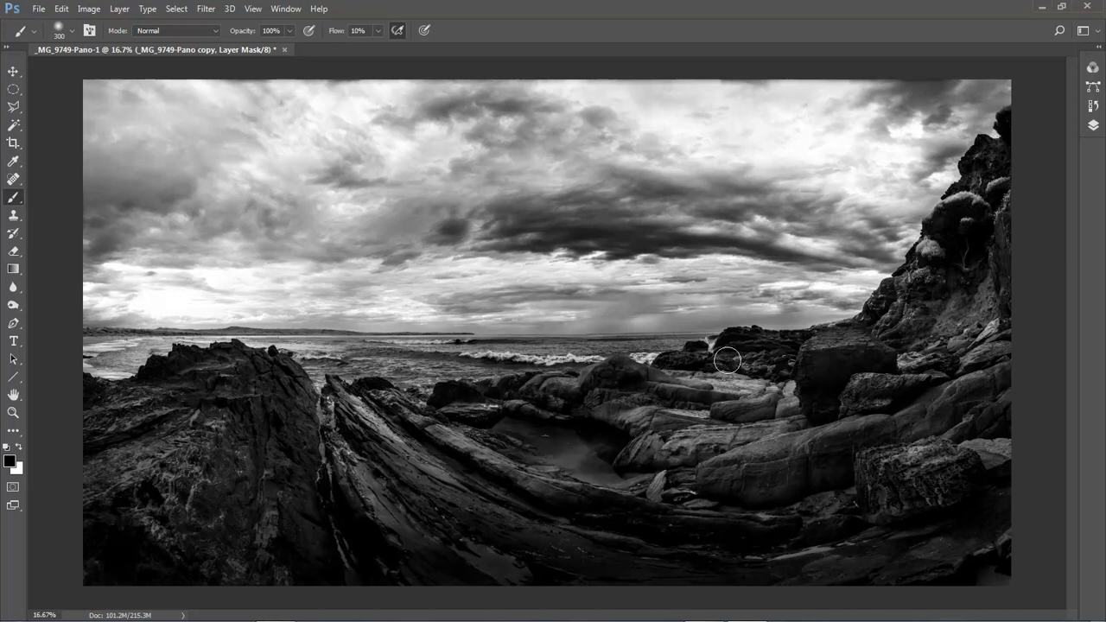
pyautogui.moveTo(973, 220); pyautogui.dragTo(953, 211)
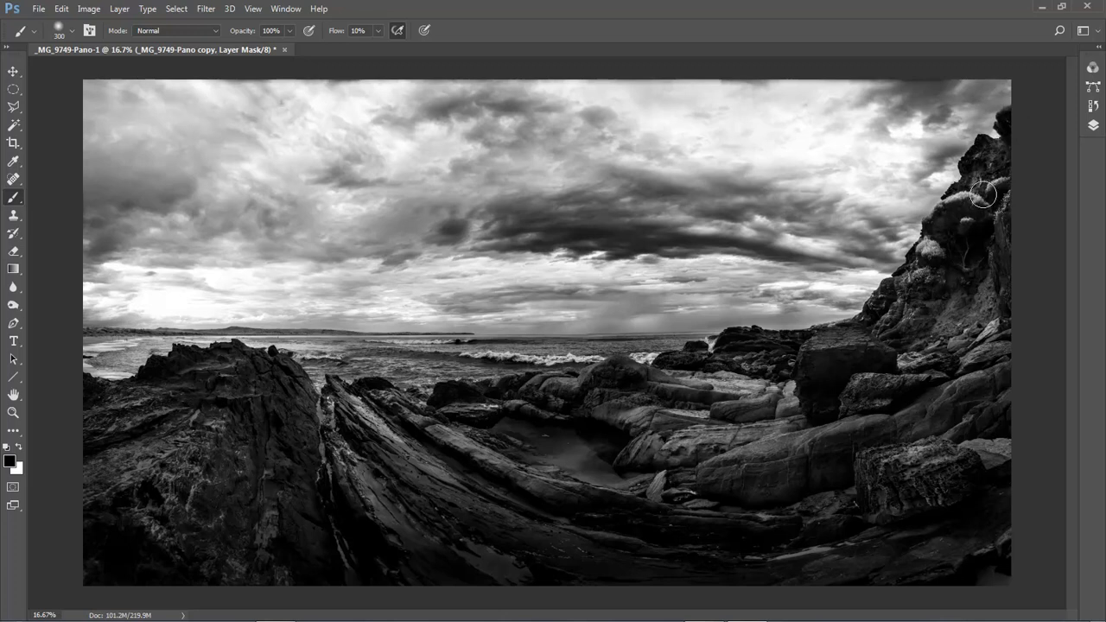
pyautogui.moveTo(716, 364)
pyautogui.mouseDown()
pyautogui.moveTo(735, 338)
pyautogui.moveTo(748, 350)
pyautogui.mouseUp()
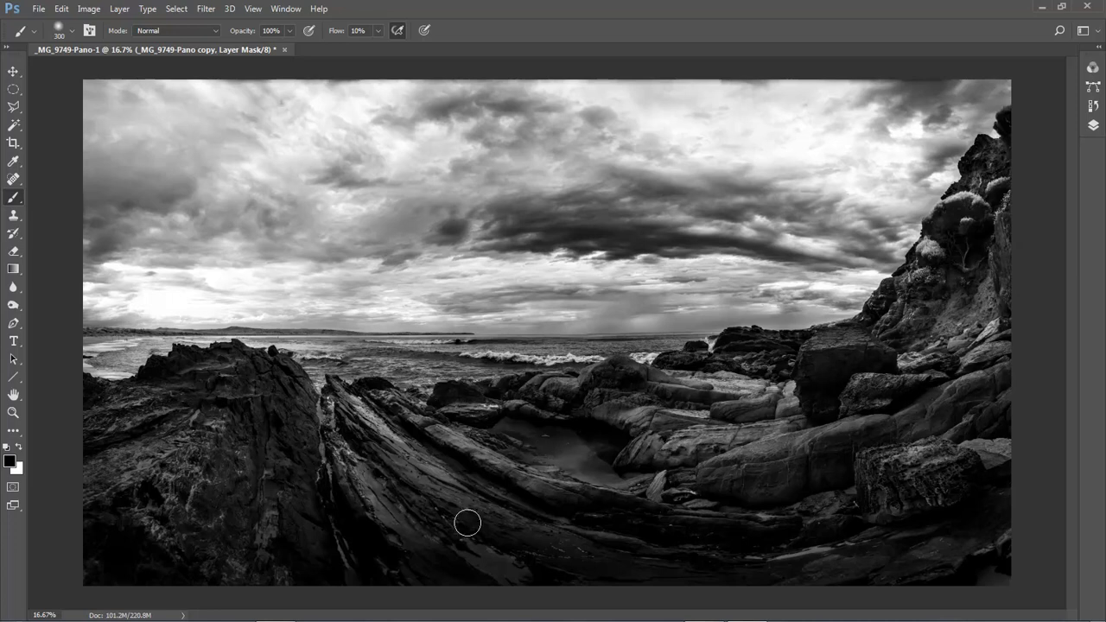
pyautogui.moveTo(349, 479)
pyautogui.mouseDown()
pyautogui.moveTo(448, 484)
pyautogui.moveTo(458, 473)
pyautogui.mouseUp()
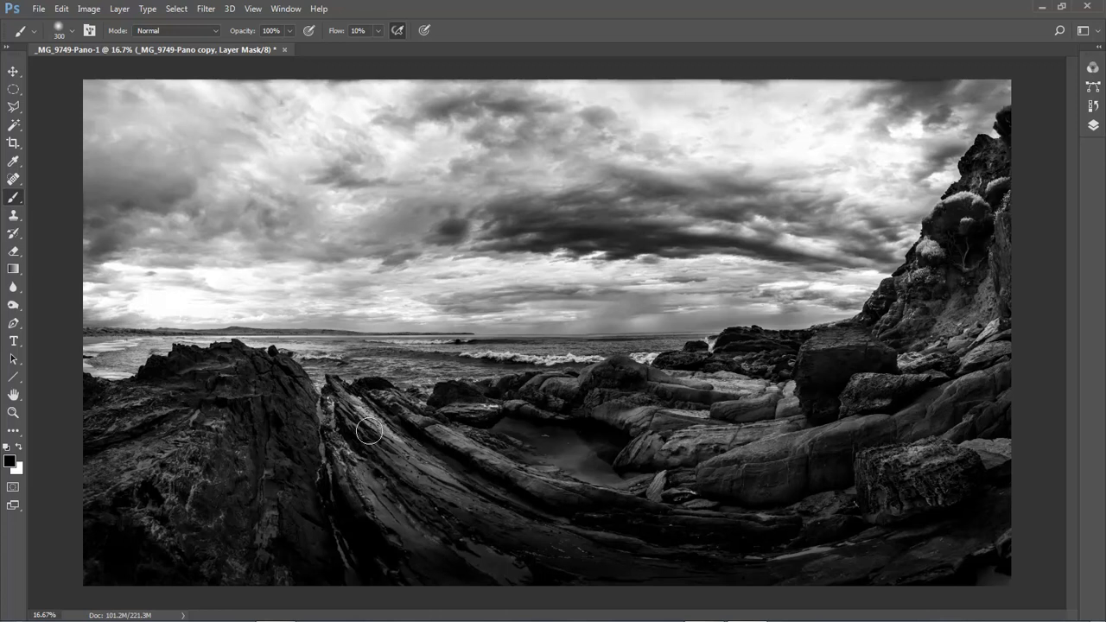
pyautogui.moveTo(262, 535)
pyautogui.mouseDown()
pyautogui.moveTo(273, 422)
pyautogui.moveTo(275, 481)
pyautogui.moveTo(265, 471)
pyautogui.moveTo(268, 434)
pyautogui.moveTo(252, 535)
pyautogui.moveTo(273, 392)
pyautogui.moveTo(273, 422)
pyautogui.moveTo(164, 456)
pyautogui.moveTo(180, 407)
pyautogui.moveTo(142, 546)
pyautogui.mouseUp()
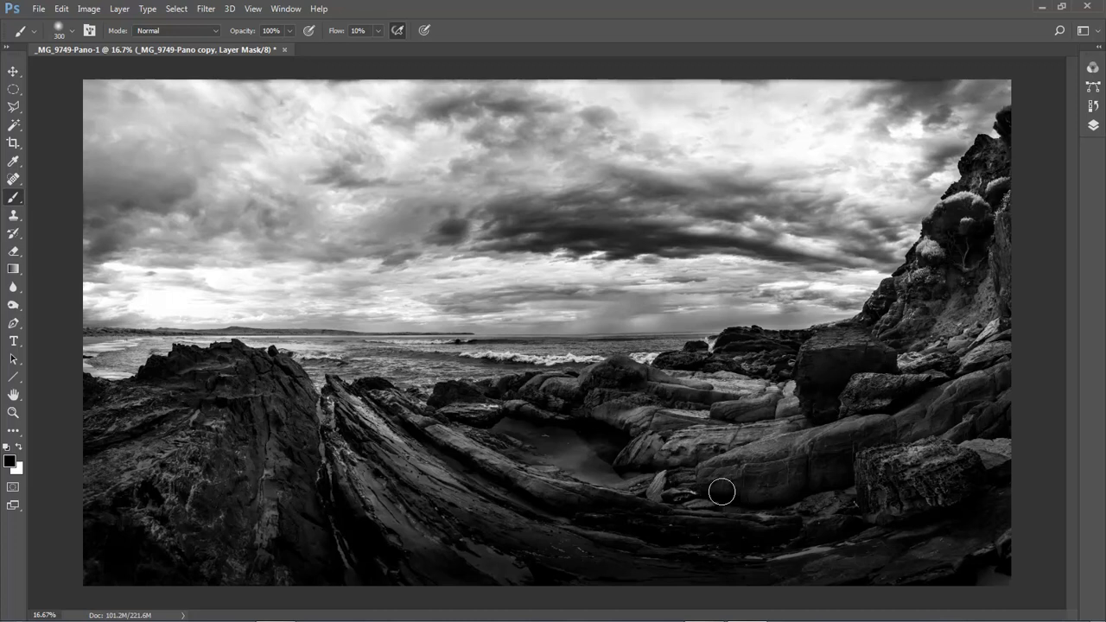
# Reopen the lower panorama smart object in Camera Raw and set its Exposure to +1.00
pyautogui.click(1092, 127)
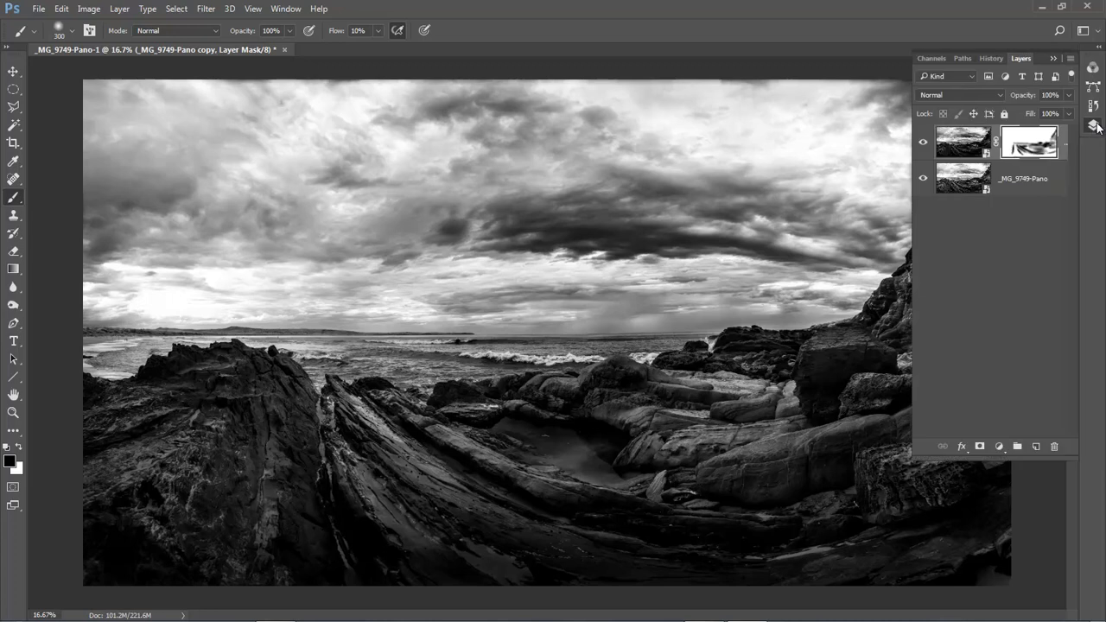
pyautogui.click(962, 178)
pyautogui.doubleClick(955, 179)
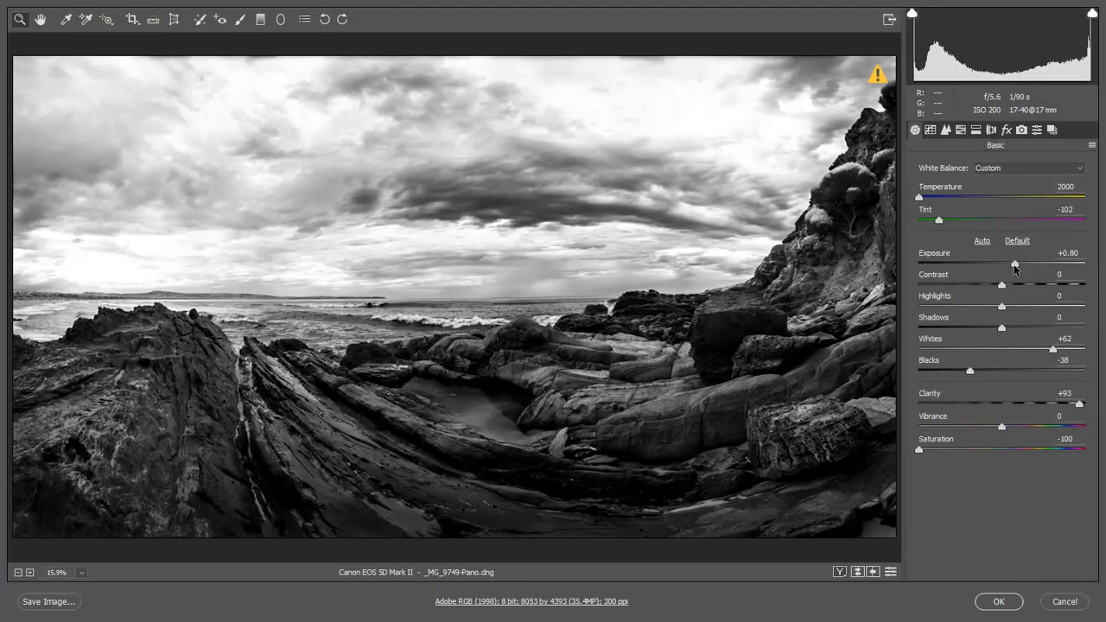
pyautogui.press('Up')
pyautogui.press('Up')
pyautogui.press('Up')
pyautogui.press('Up')
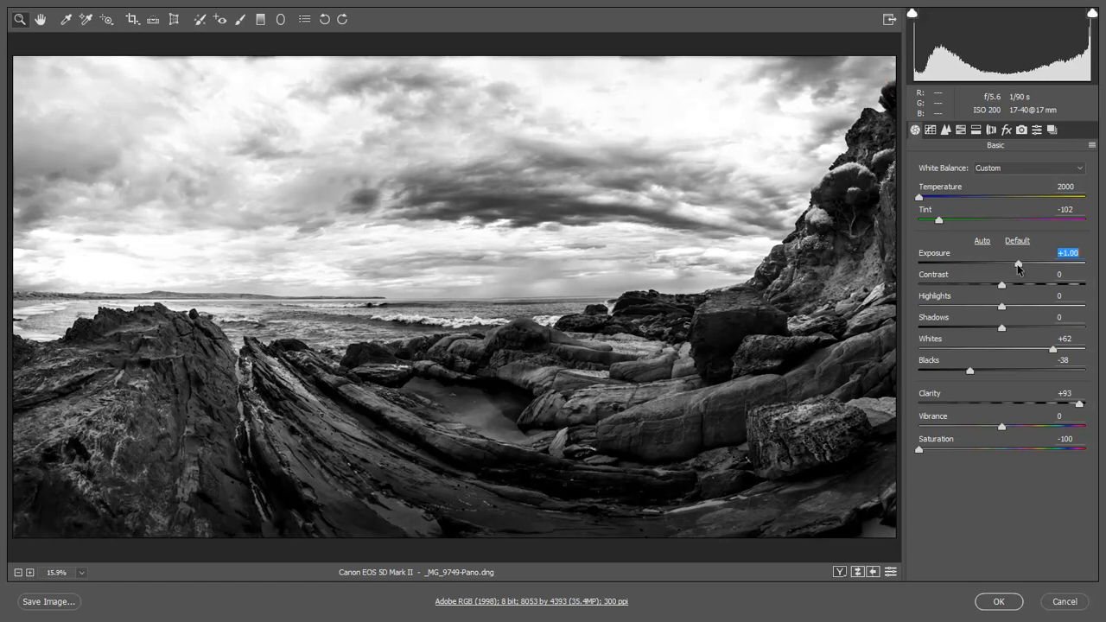
pyautogui.click(998, 602)
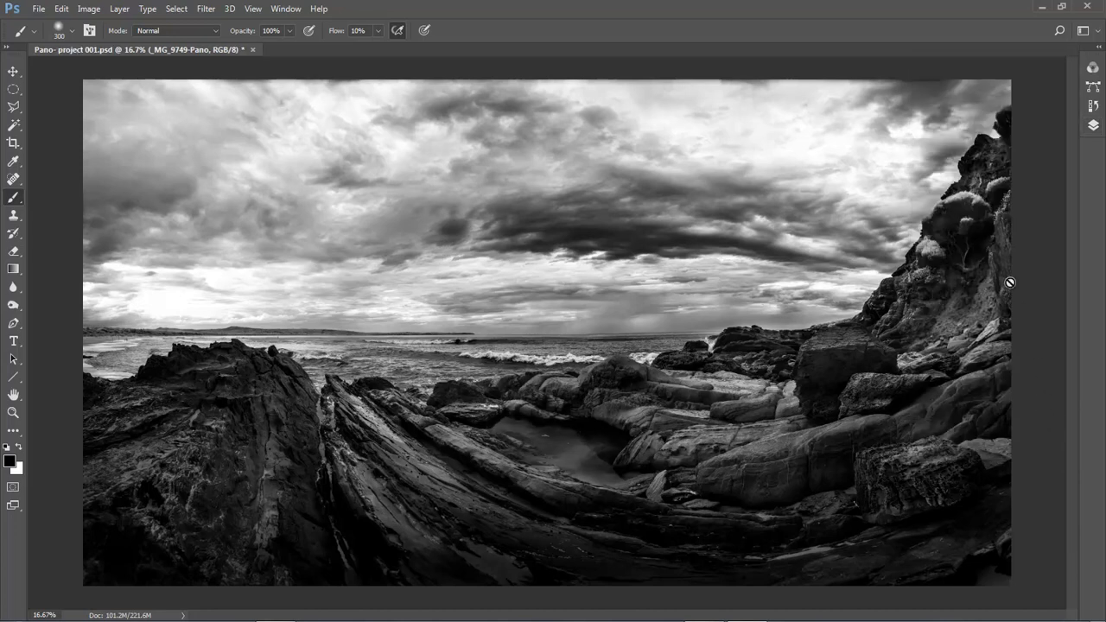
# Copy the lower panorama layer as a new smart object and merge that copy with the masked layer above it
pyautogui.click(1093, 127)
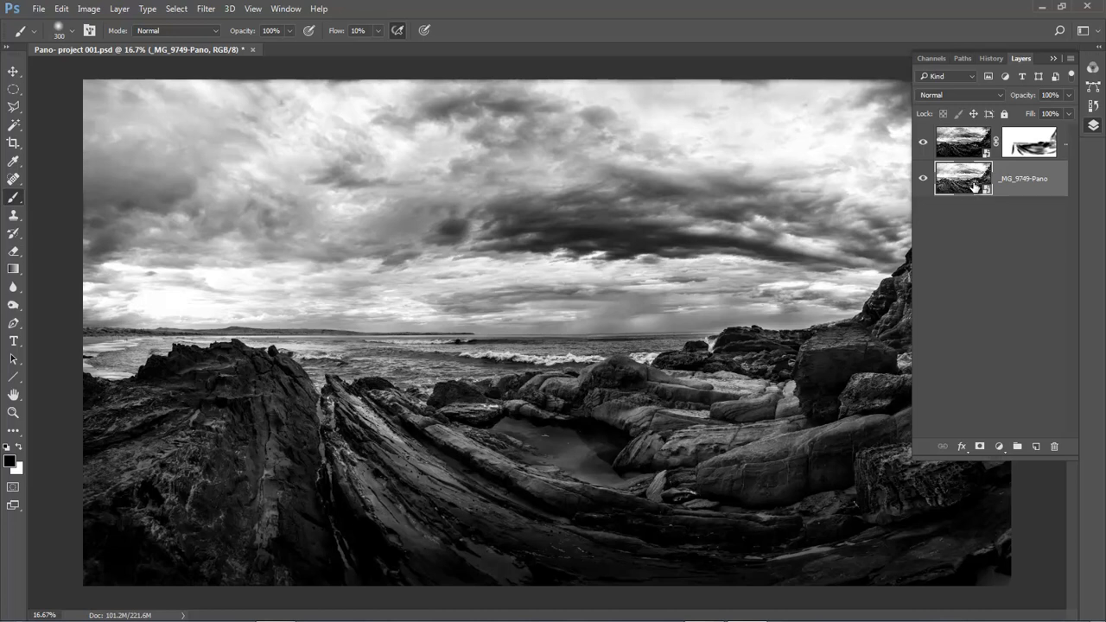
pyautogui.rightClick(1051, 179)
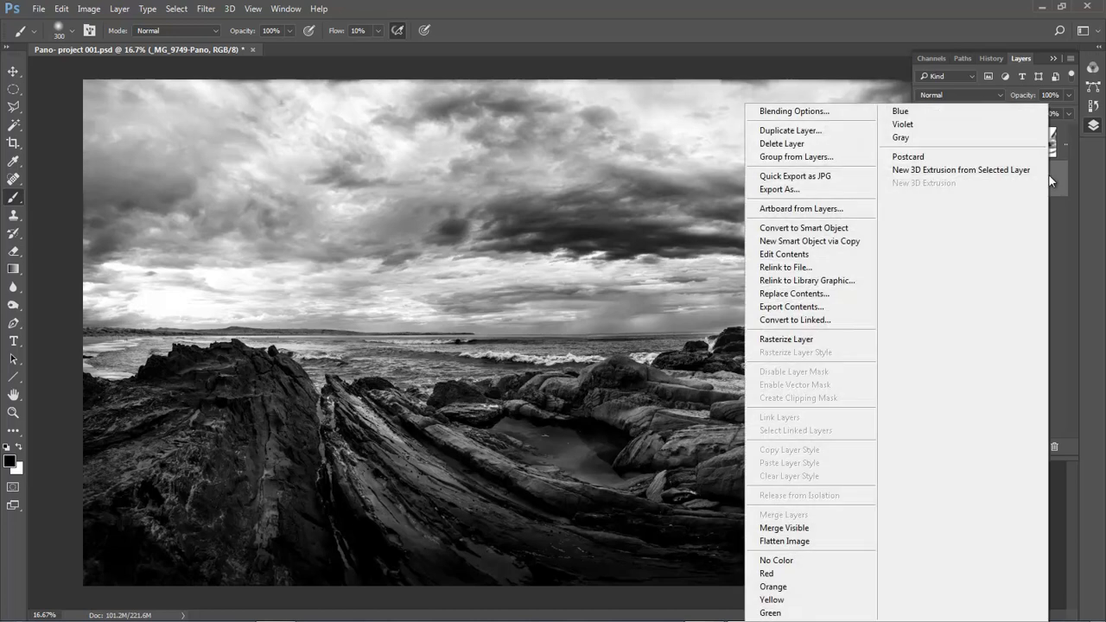
pyautogui.click(837, 244)
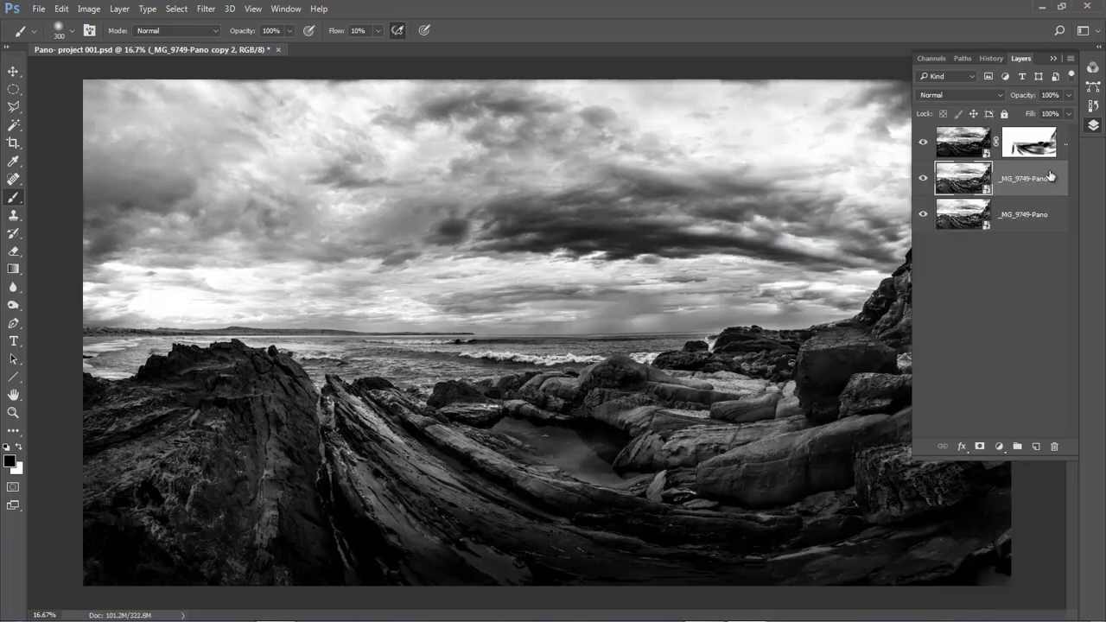
pyautogui.click(1065, 152)
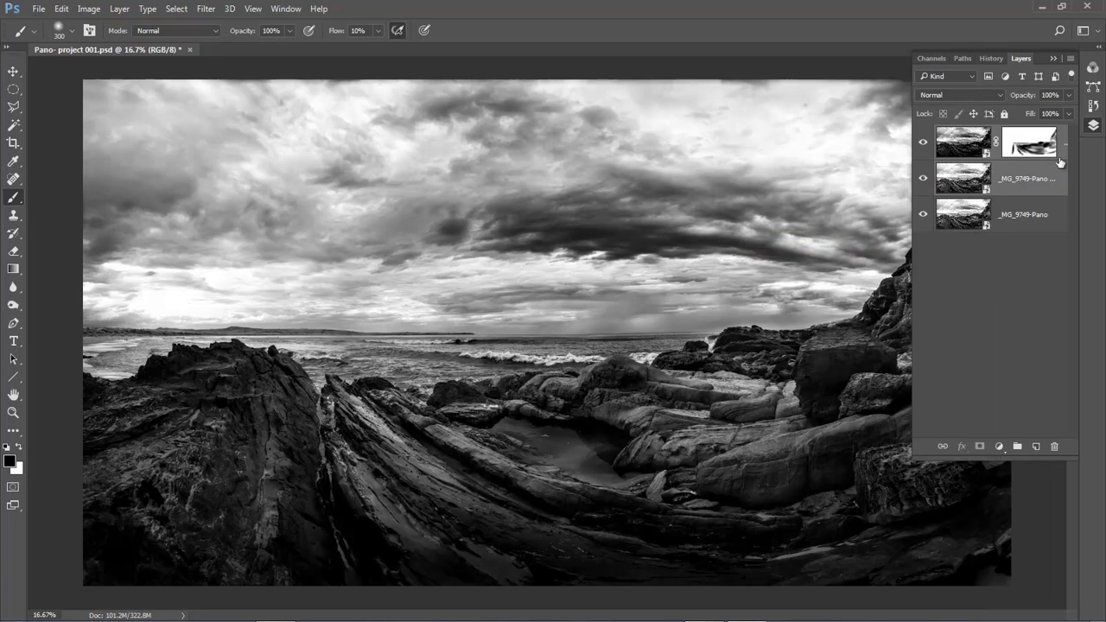
pyautogui.rightClick(1061, 161)
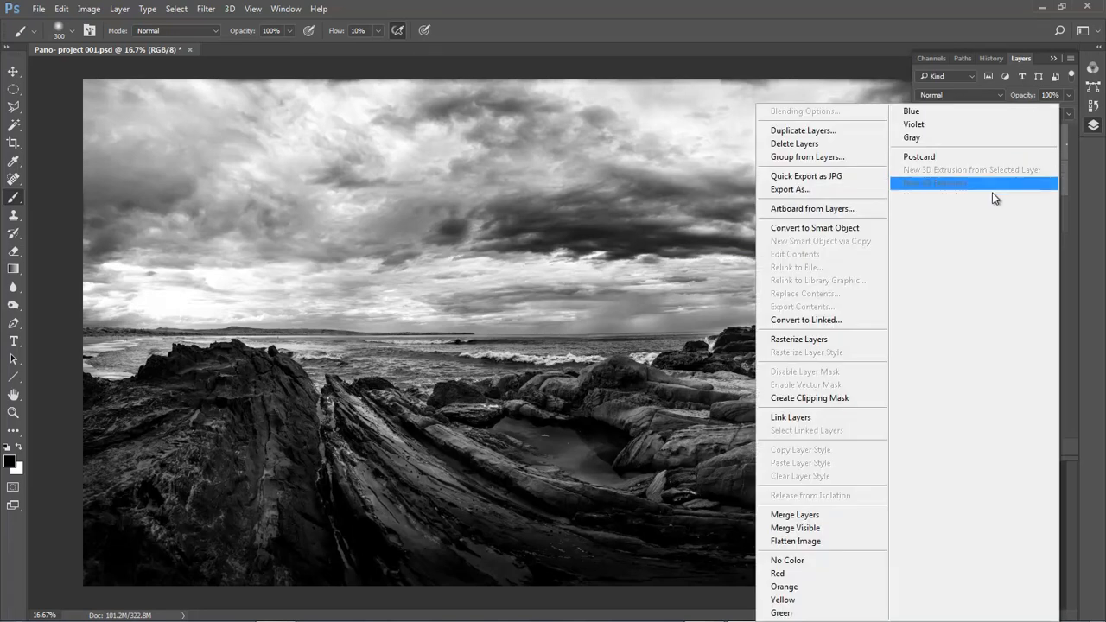
pyautogui.click(827, 515)
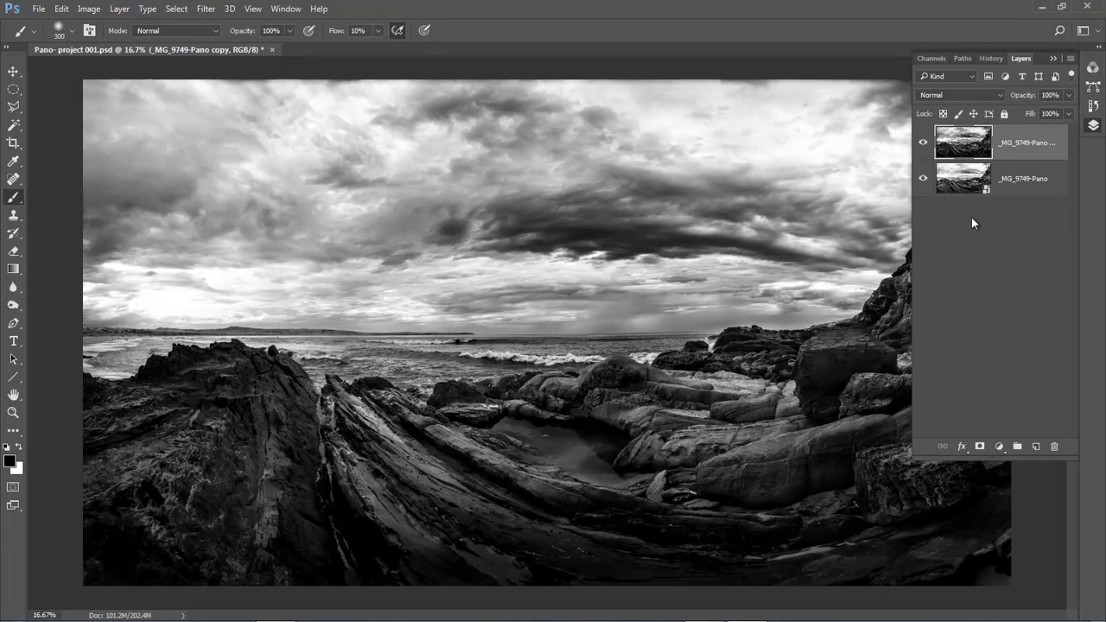
# Hide the merged layer, reopen the lower smart object in Camera Raw and reset its Blacks, Whites and Exposure to 0
pyautogui.click(923, 143)
pyautogui.click(959, 186)
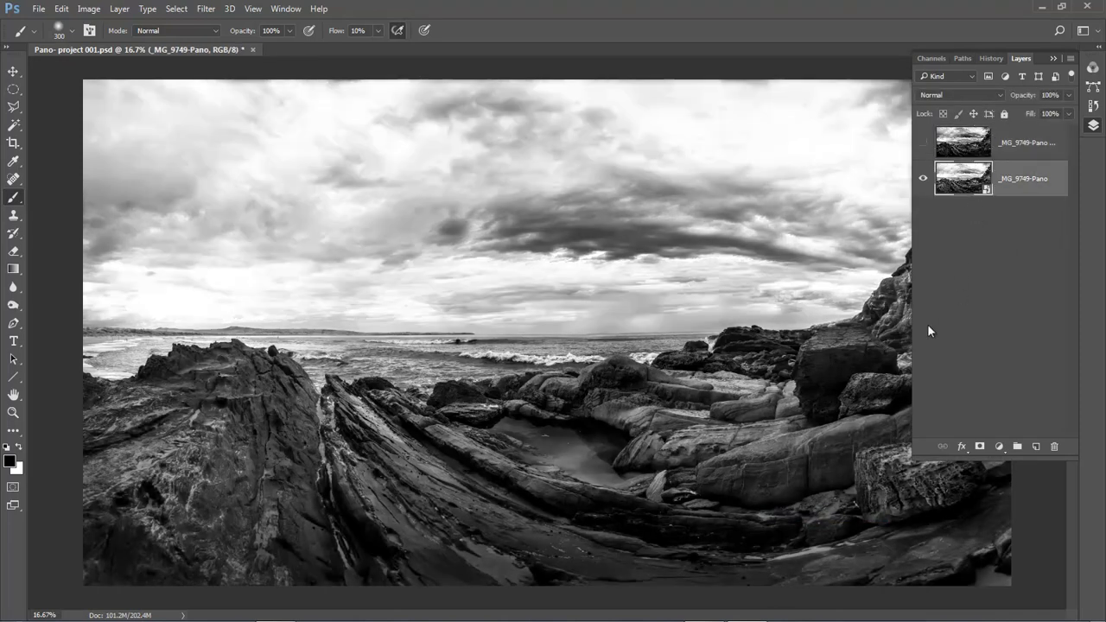
pyautogui.doubleClick(970, 179)
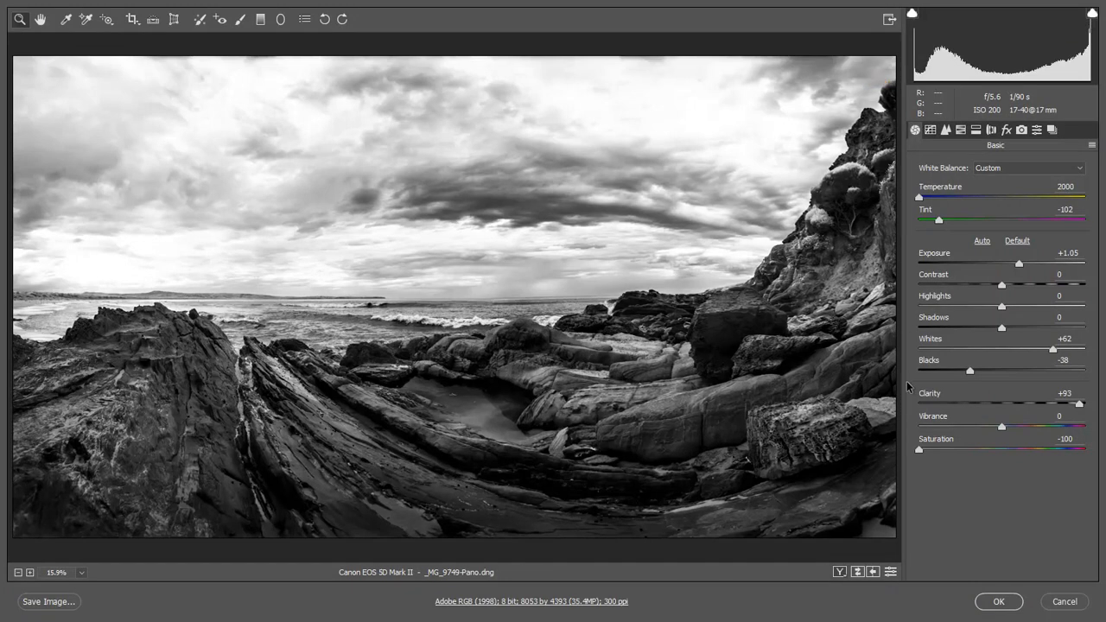
pyautogui.doubleClick(971, 371)
pyautogui.doubleClick(1053, 349)
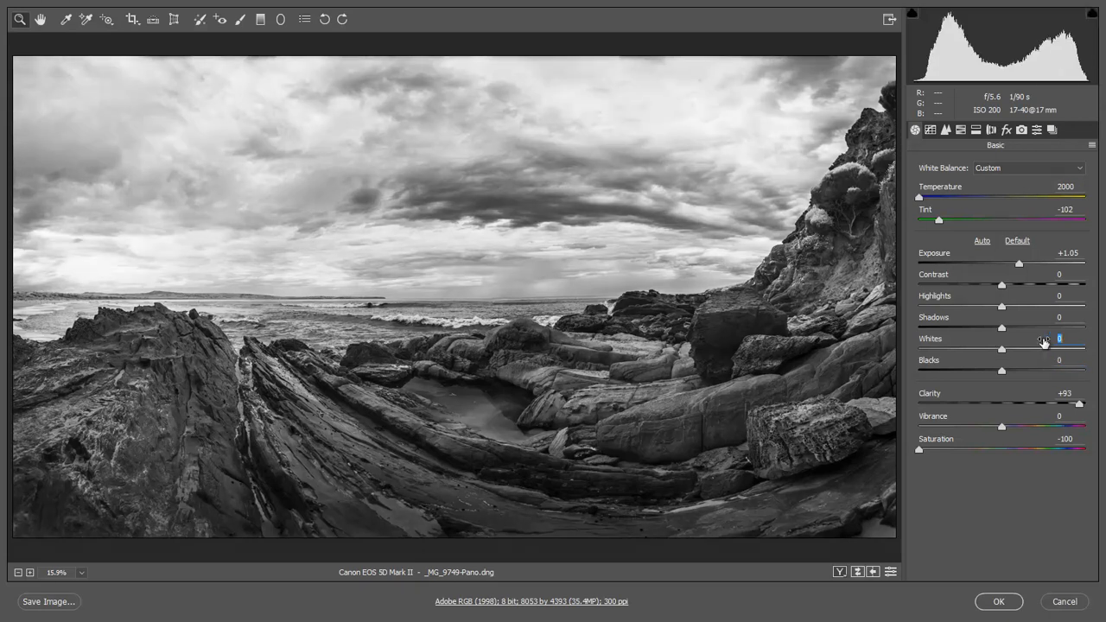
pyautogui.doubleClick(1020, 265)
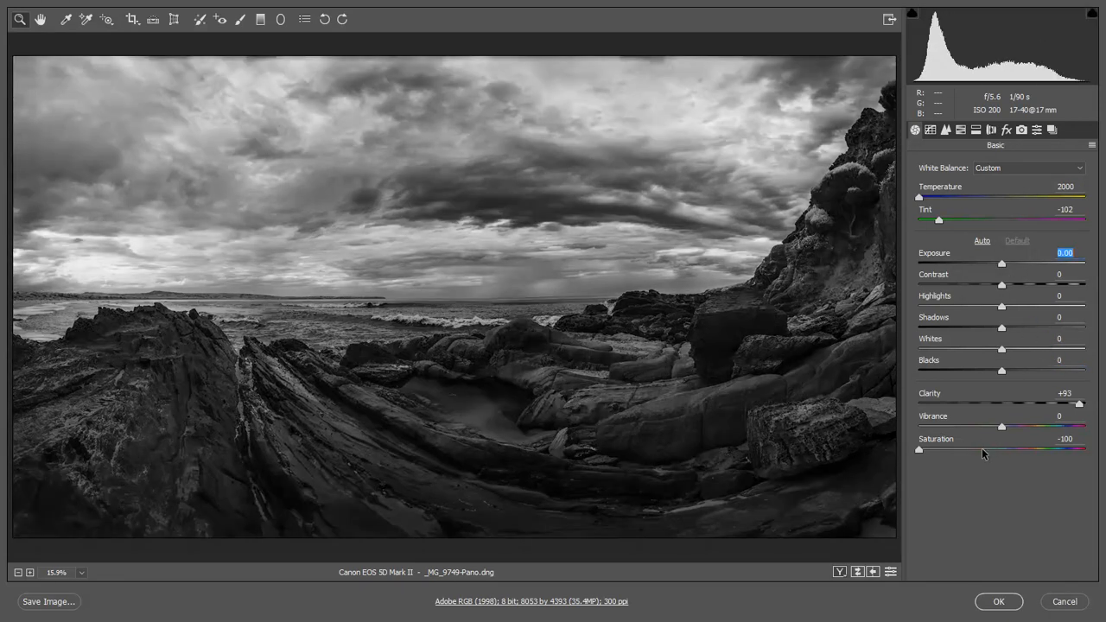
# Darken the panorama with Exposure -0.90, Whites +48 and Blacks -34
pyautogui.moveTo(1002, 265); pyautogui.dragTo(988, 266)
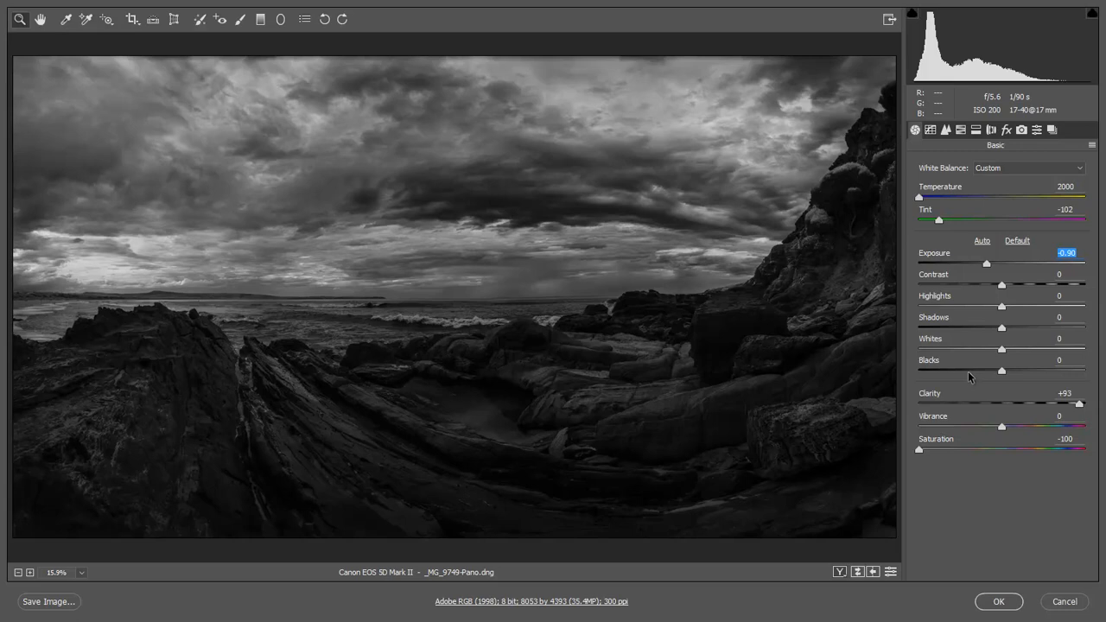
pyautogui.click(967, 371)
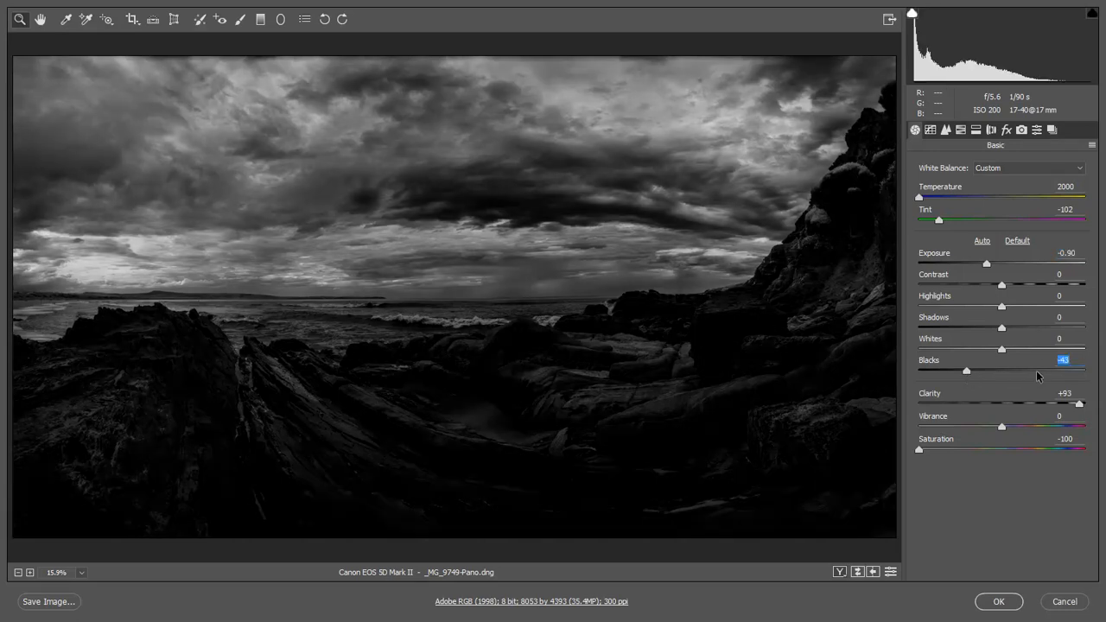
pyautogui.click(1044, 350)
pyautogui.click(1038, 349)
pyautogui.click(1041, 350)
pyautogui.moveTo(967, 371); pyautogui.dragTo(974, 375)
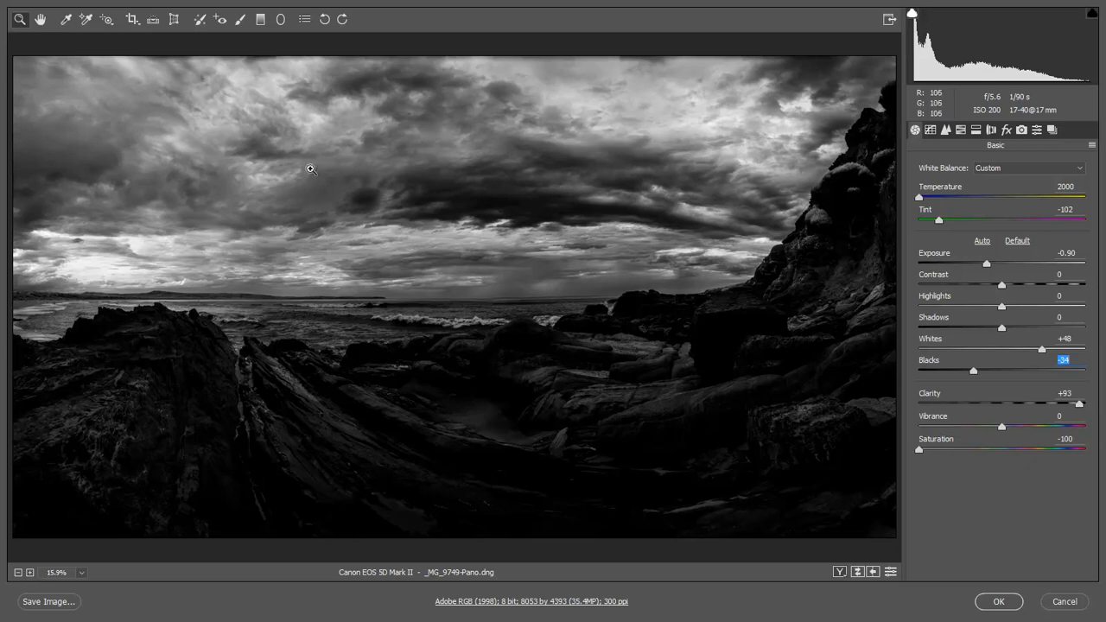
# Set the Luminance noise reduction to 19 while checking the clouds up close
pyautogui.moveTo(317, 165); pyautogui.dragTo(345, 224)
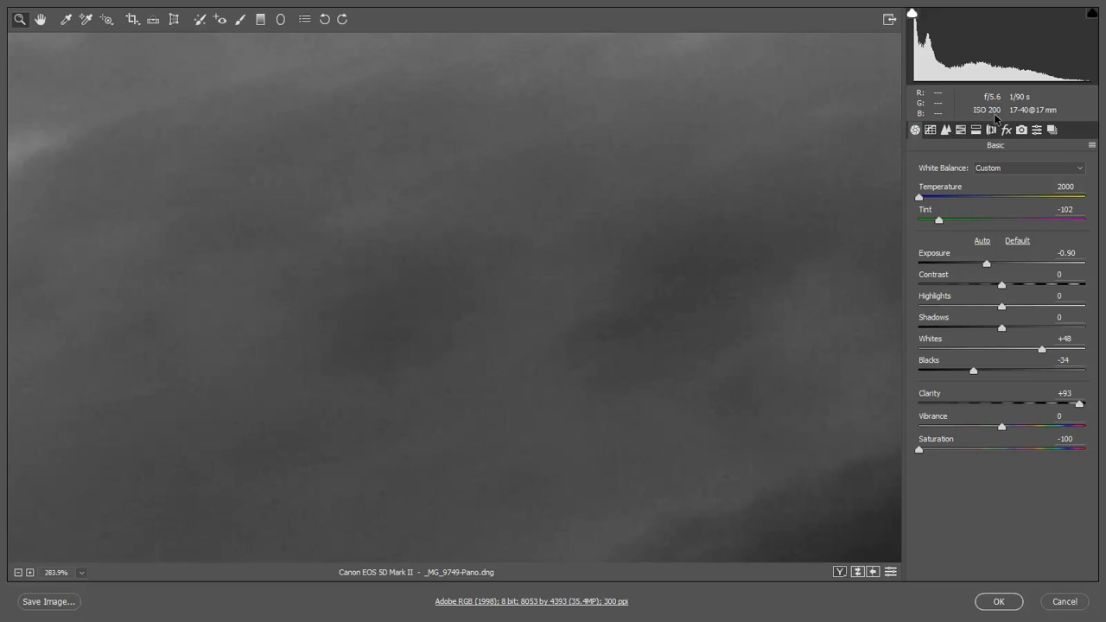
pyautogui.click(947, 130)
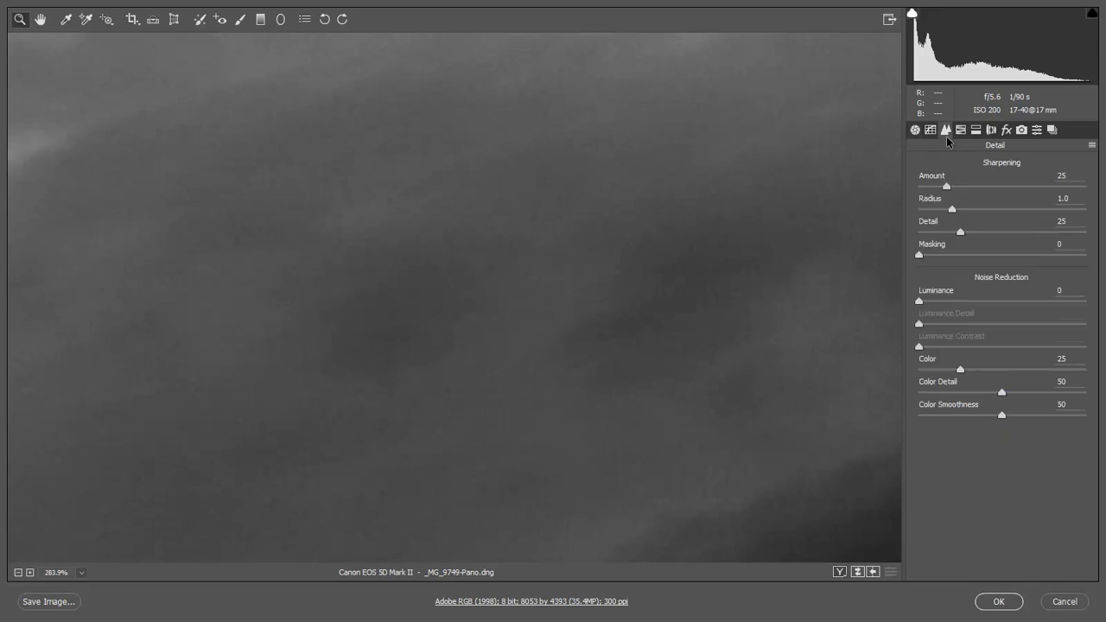
pyautogui.click(951, 301)
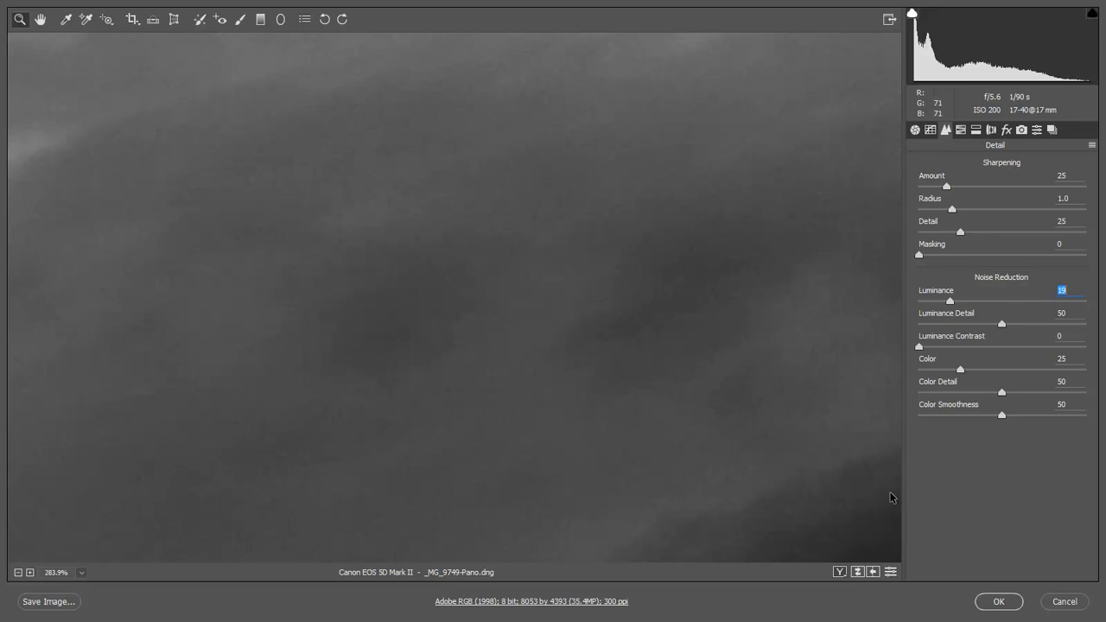
pyautogui.hotkey('ctrl', '0')
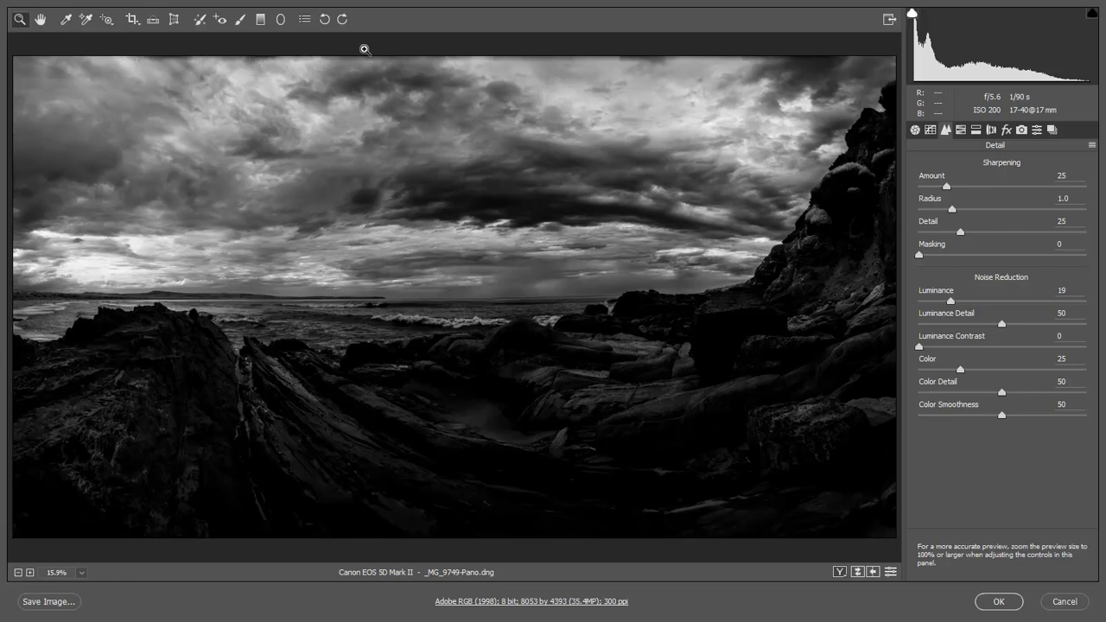
# Add a graduated filter with Exposure -1.70 from above the image down to mid-sky and apply the Camera Raw edits
pyautogui.click(259, 20)
pyautogui.moveTo(380, 44); pyautogui.dragTo(382, 190)
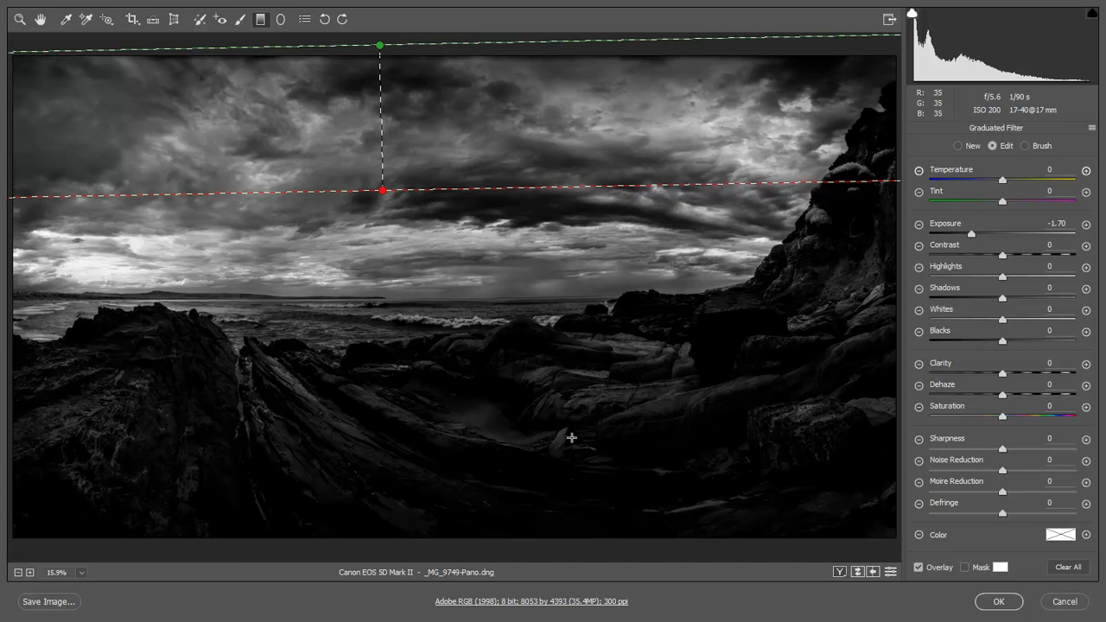
pyautogui.click(998, 602)
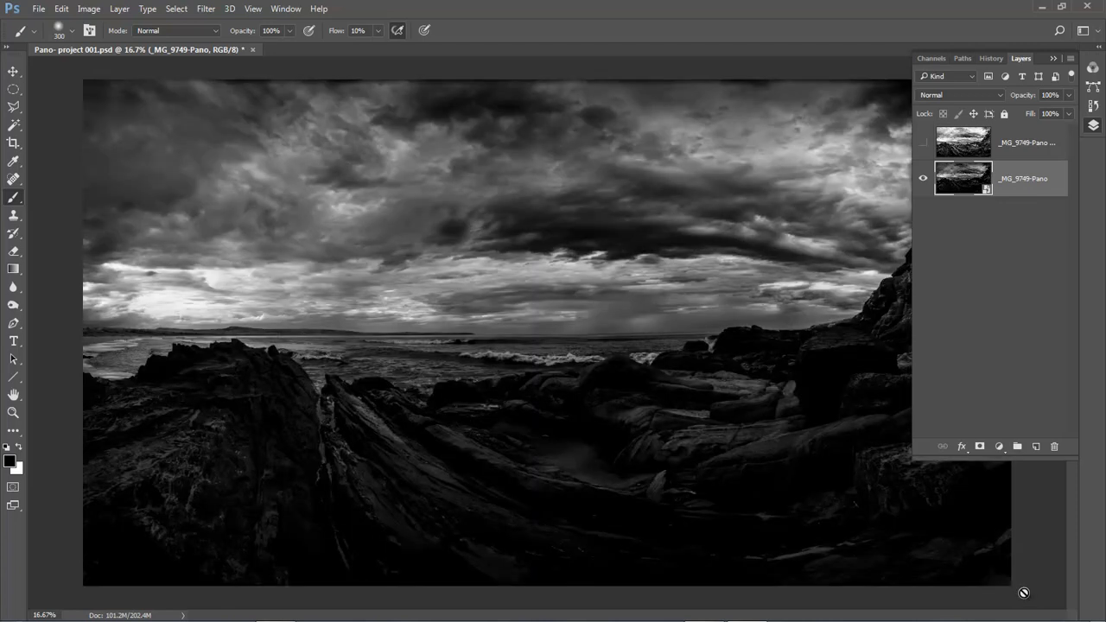
# Show the merged layer again, add a layer mask to it and compare it with the dark version below
pyautogui.click(1028, 141)
pyautogui.click(922, 143)
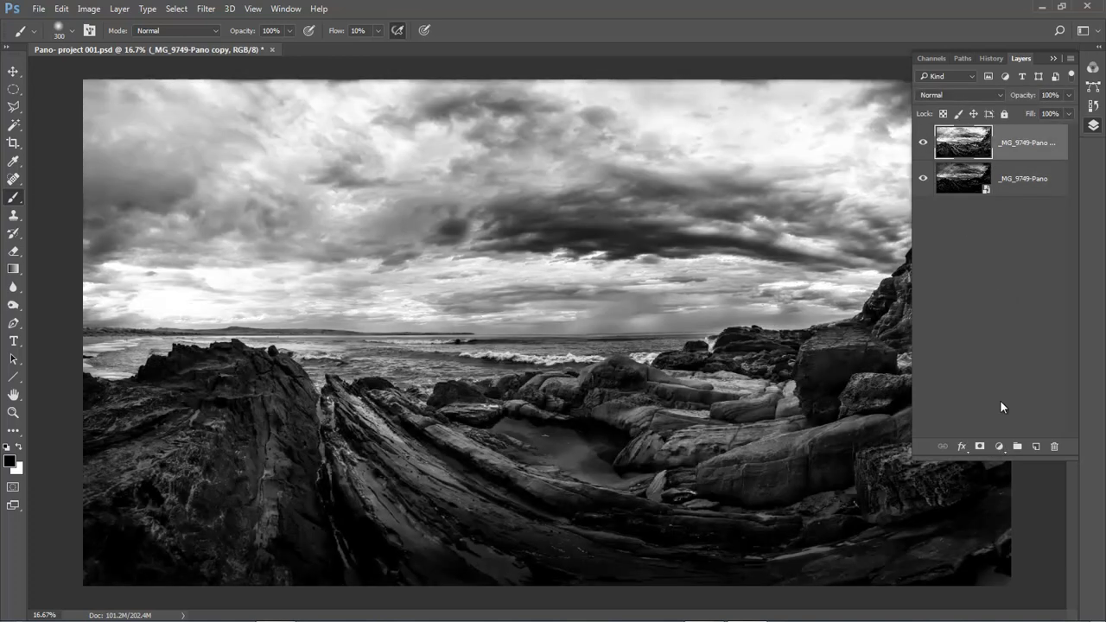
pyautogui.click(980, 446)
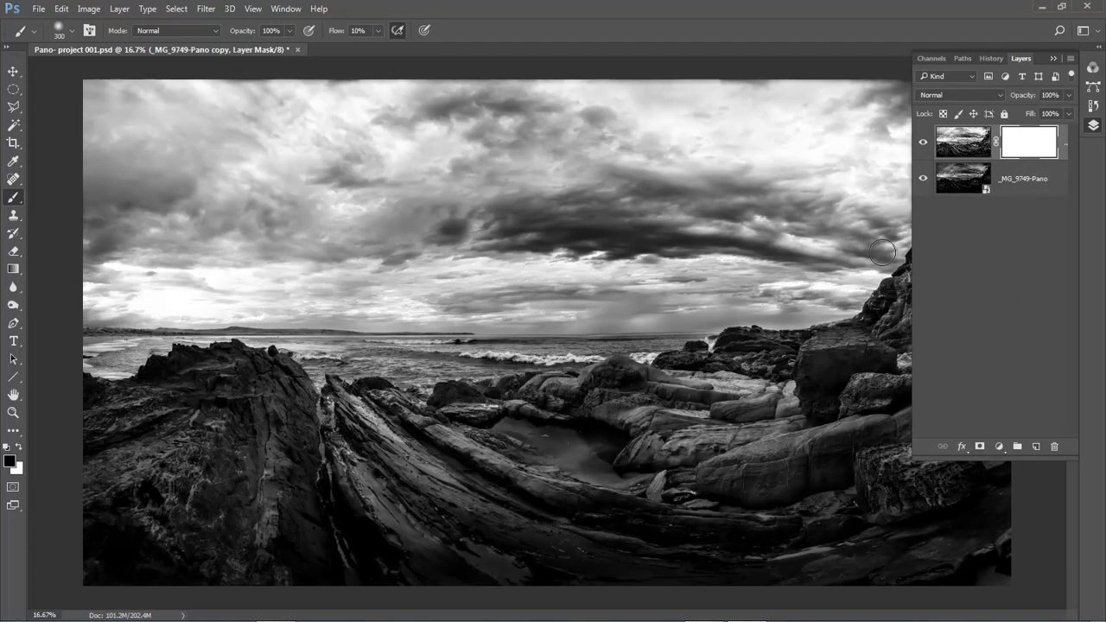
pyautogui.click(922, 145)
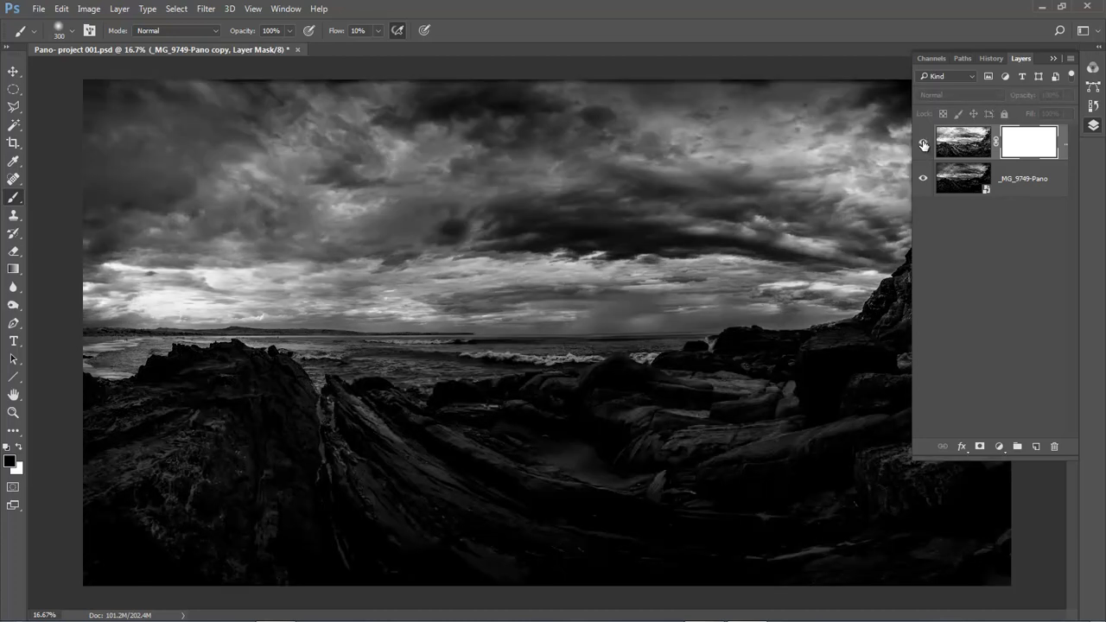
pyautogui.click(923, 143)
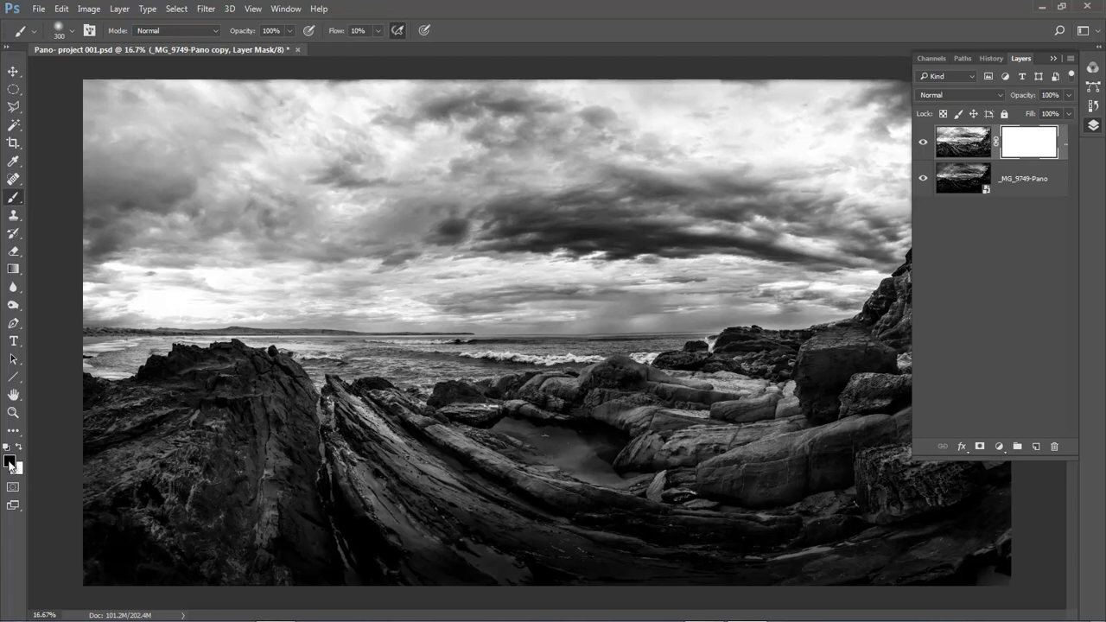
# Draw a linear black-to-transparent gradient on the mask from the lower sky straight down to the foreground rocks
pyautogui.click(13, 269)
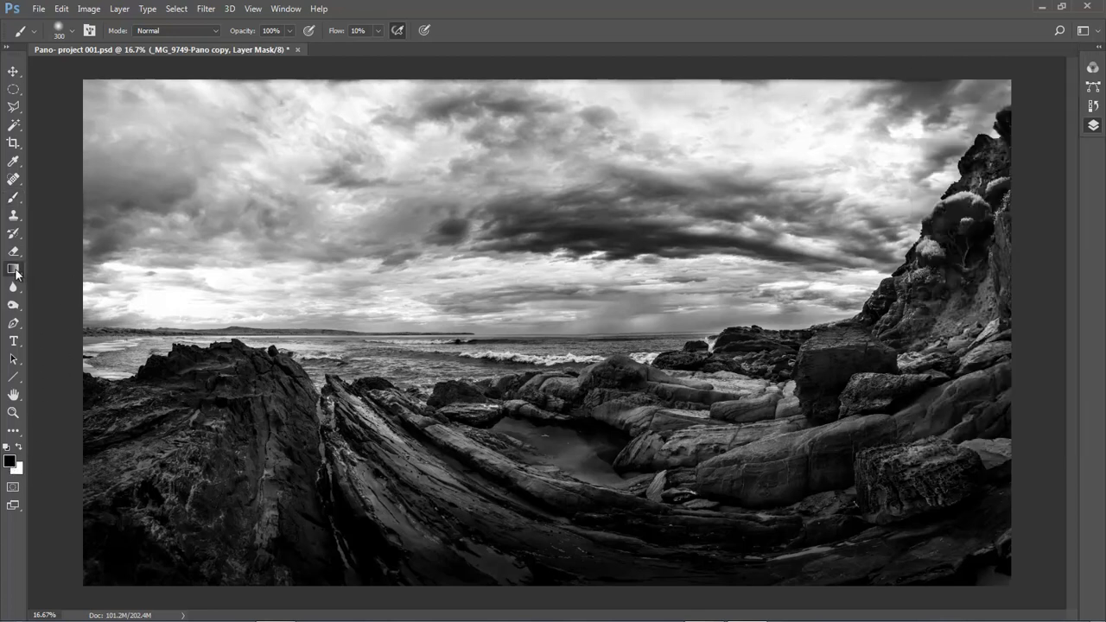
pyautogui.click(62, 271)
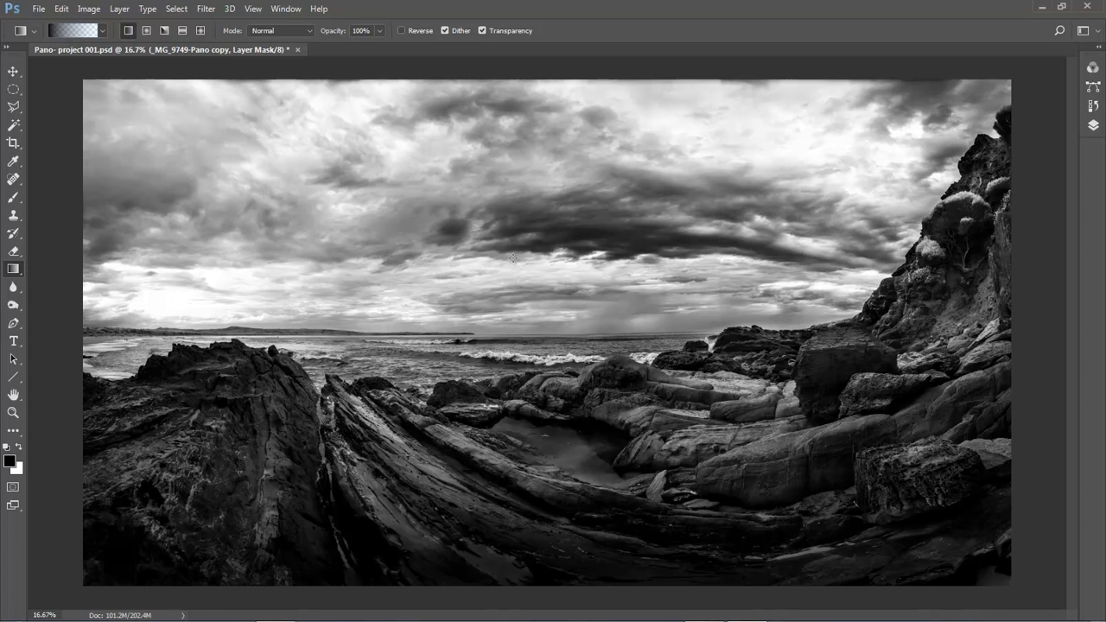
pyautogui.moveTo(509, 257); pyautogui.dragTo(505, 449)
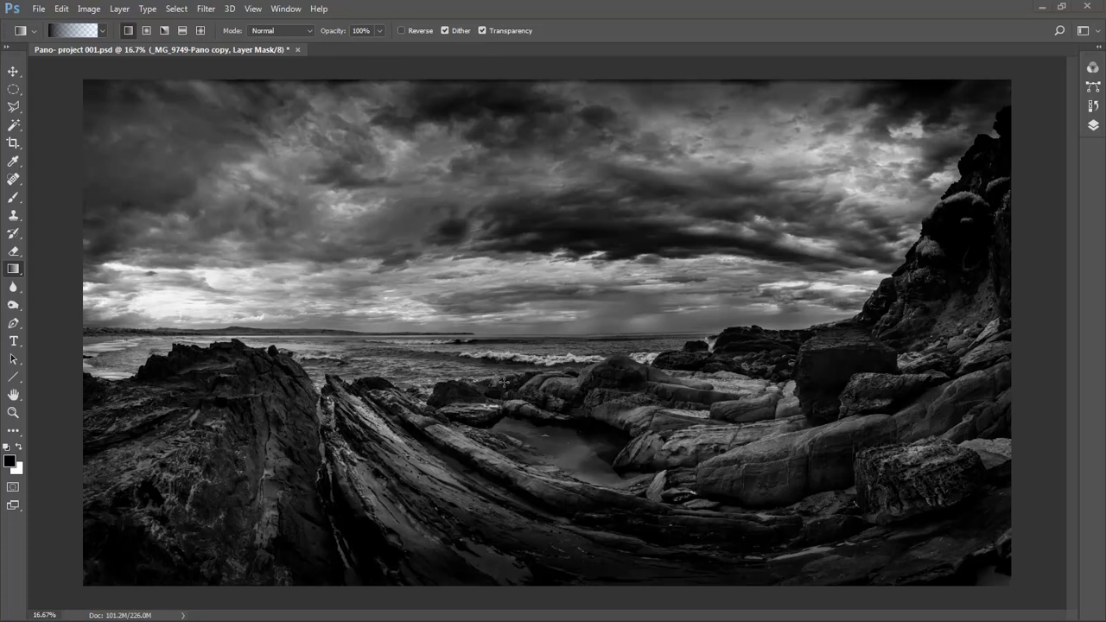
# Disable and re-enable the gradient mask several times to compare the sky before and after
pyautogui.click(1093, 124)
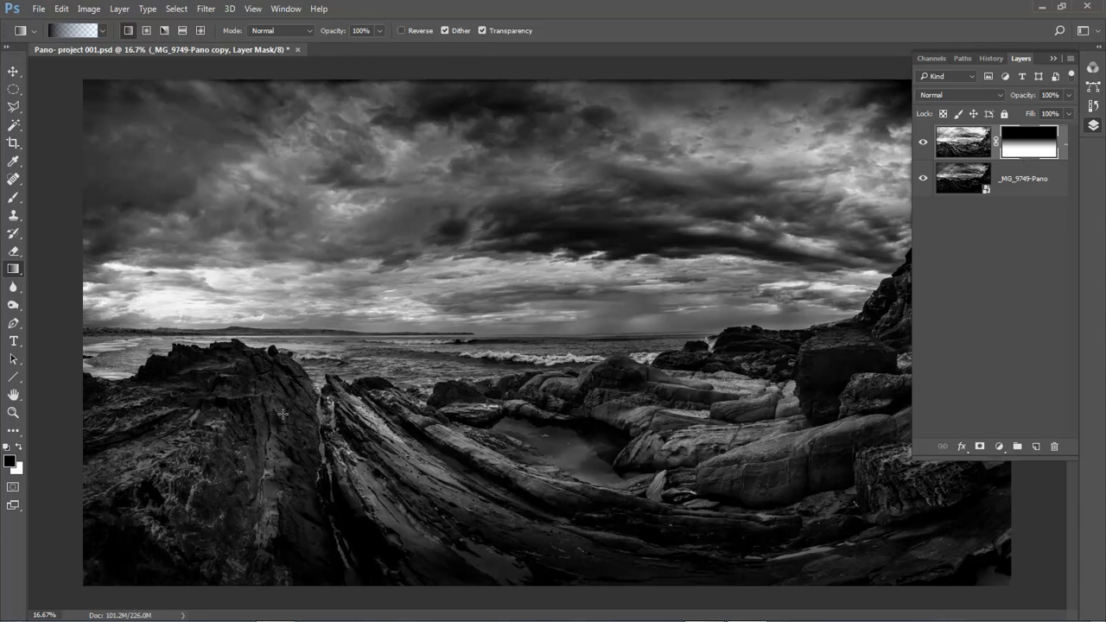
pyautogui.keyDown('shift'); pyautogui.click(1028, 151); pyautogui.keyUp('shift')
pyautogui.keyDown('shift'); pyautogui.click(1028, 149); pyautogui.keyUp('shift')
pyautogui.keyDown('shift'); pyautogui.click(1029, 148); pyautogui.keyUp('shift')
pyautogui.keyDown('shift'); pyautogui.click(1028, 149); pyautogui.keyUp('shift')
pyautogui.keyDown('shift'); pyautogui.click(1029, 151); pyautogui.keyUp('shift')
pyautogui.keyDown('shift'); pyautogui.click(1030, 150); pyautogui.keyUp('shift')
pyautogui.keyDown('shift'); pyautogui.click(1029, 151); pyautogui.keyUp('shift')
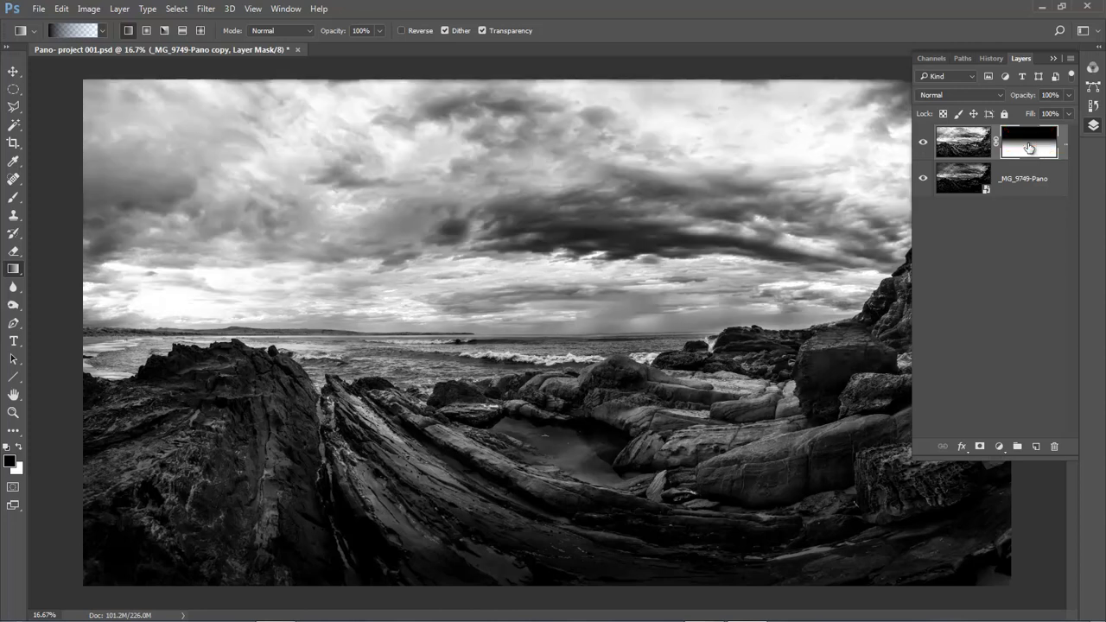
pyautogui.keyDown('shift'); pyautogui.click(1028, 149); pyautogui.keyUp('shift')
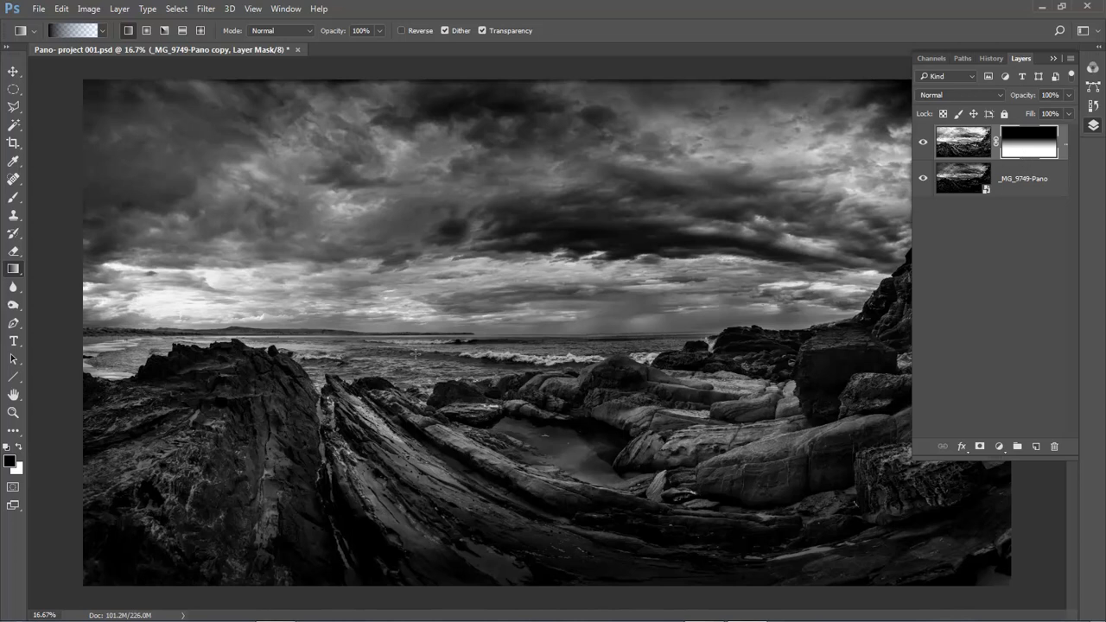
# Switch to the Brush tool with white and paint on the mask over the cliff at size 300 and 10% flow
pyautogui.click(19, 448)
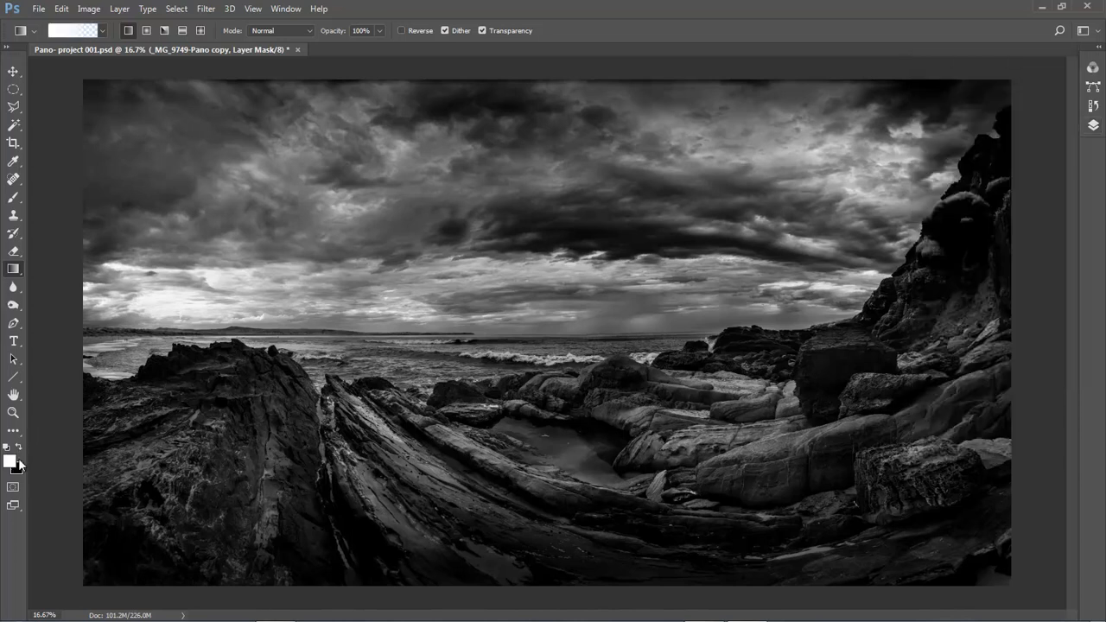
pyautogui.moveTo(14, 199); pyautogui.dragTo(51, 198)
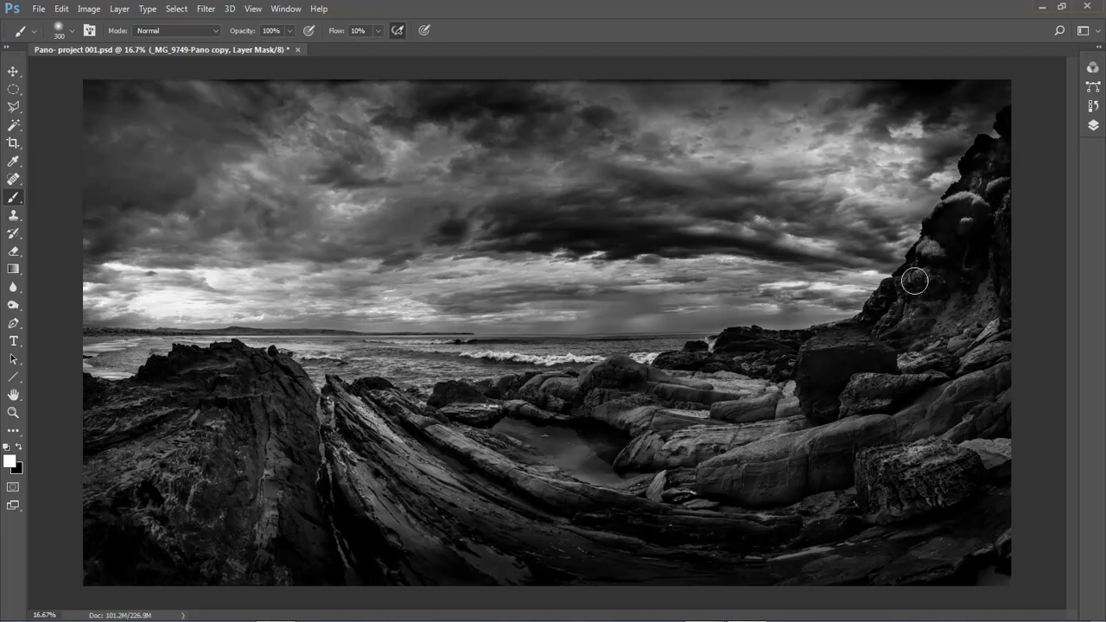
# Reduce the brush to 50, paint white on the mask along the clifftop tree's edge and paint the spill back with black
pyautogui.moveTo(940, 80); pyautogui.dragTo(973, 100)
pyautogui.press('[')
pyautogui.press('[')
pyautogui.press('[')
pyautogui.press('[')
pyautogui.press('[')
pyautogui.press('[')
pyautogui.press('[')
pyautogui.press('[')
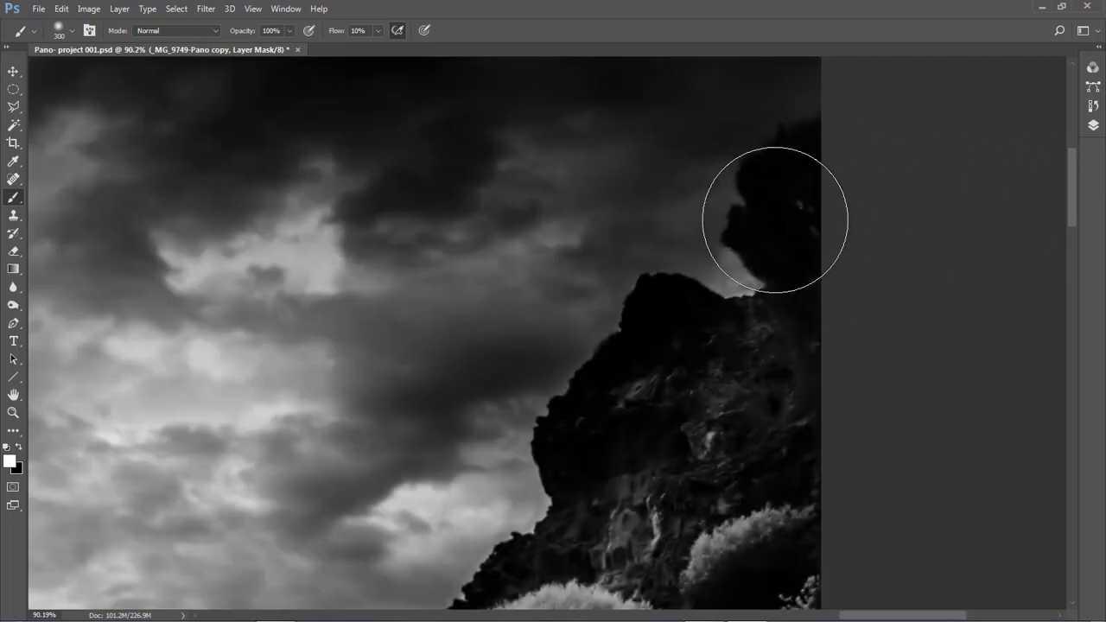
pyautogui.press('[')
pyautogui.press('[')
pyautogui.press('[')
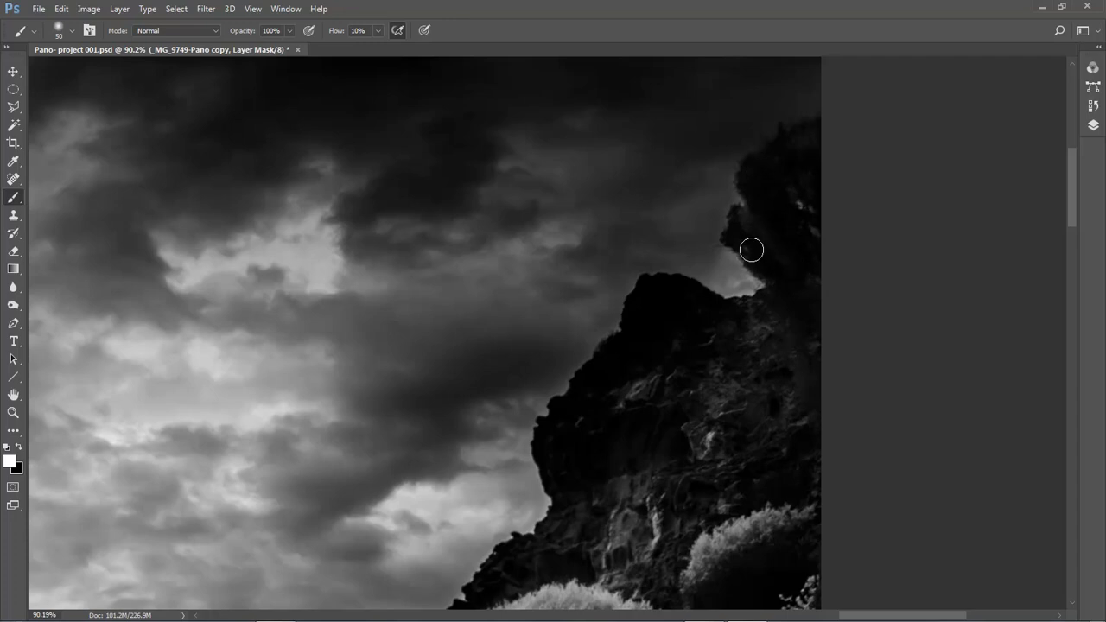
pyautogui.moveTo(720, 178)
pyautogui.mouseDown()
pyautogui.moveTo(767, 217)
pyautogui.moveTo(736, 217)
pyautogui.mouseUp()
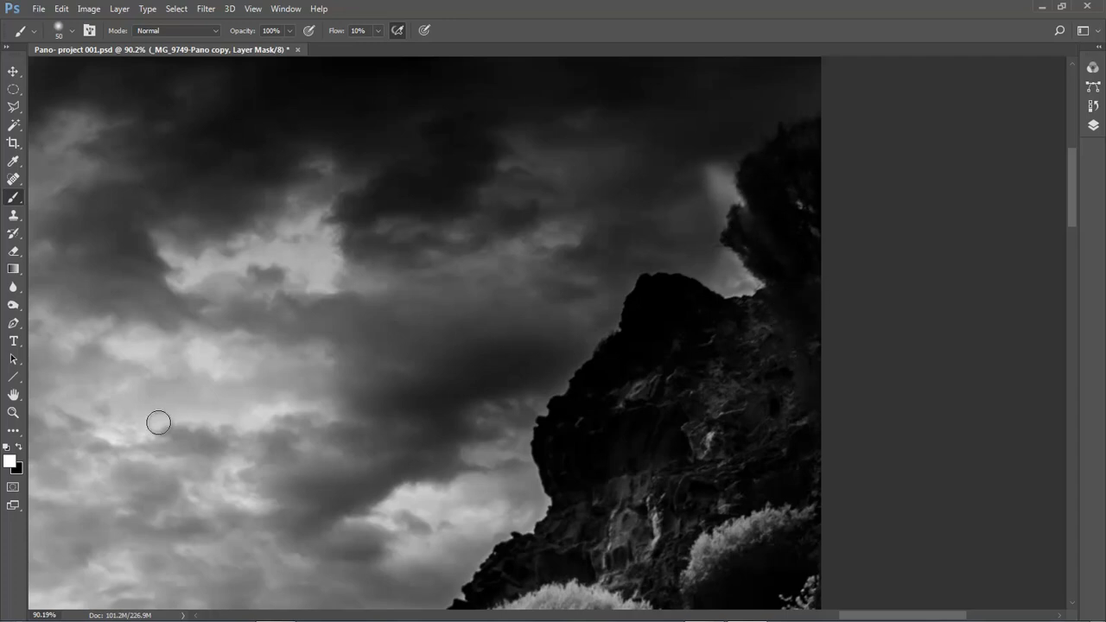
pyautogui.click(18, 447)
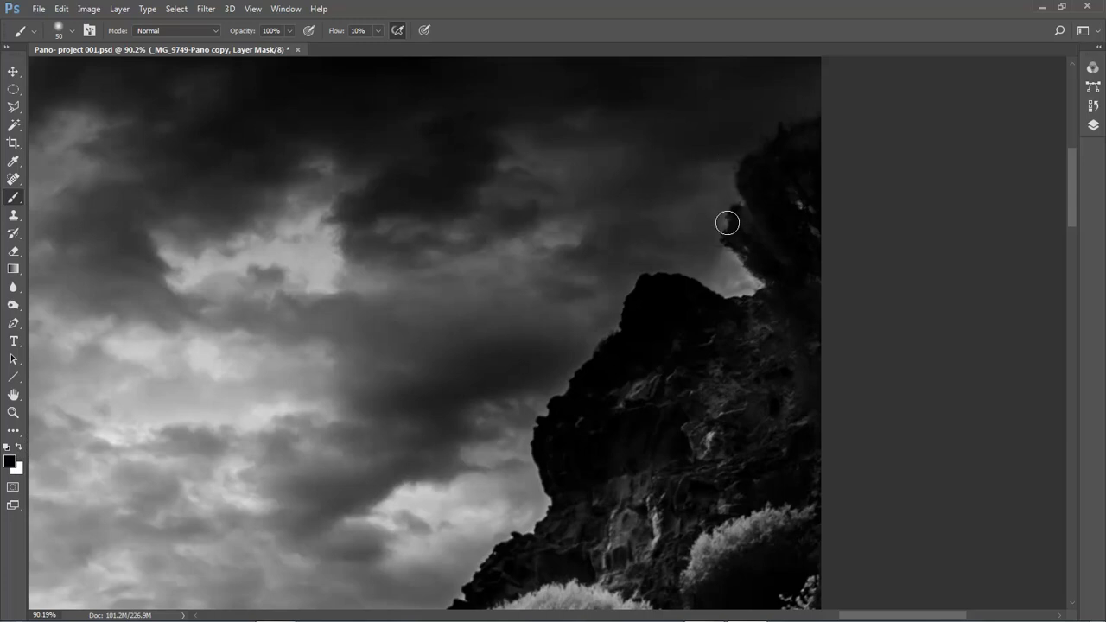
# Switch back to white and paint on the mask along the large bush's outer edge on the cliff at size 50
pyautogui.click(18, 446)
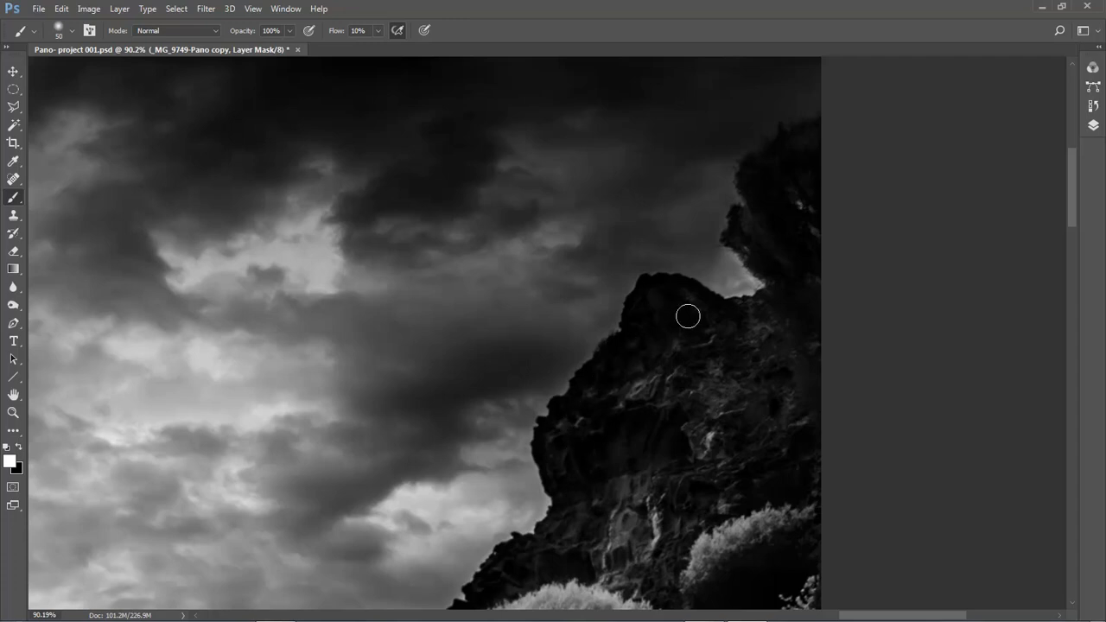
pyautogui.moveTo(585, 519); pyautogui.dragTo(721, 271)
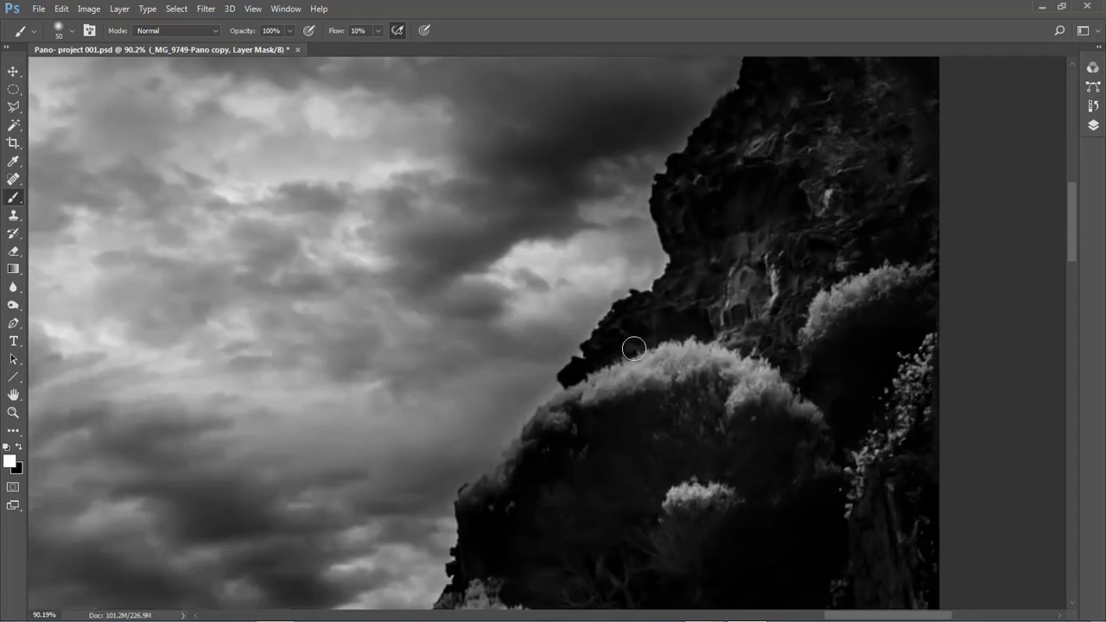
pyautogui.moveTo(577, 418); pyautogui.dragTo(516, 457)
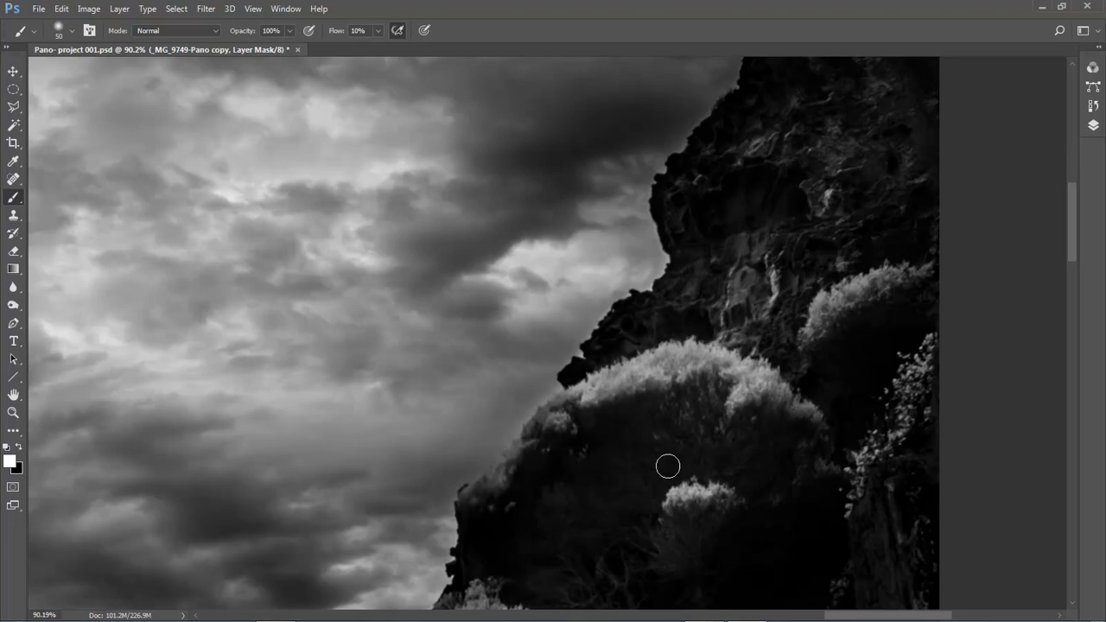
# Enlarge the brush to 90 and paint white on the mask over the bushes, bare tree and lower cliff face
pyautogui.moveTo(631, 398)
pyautogui.mouseDown()
pyautogui.moveTo(649, 336)
pyautogui.moveTo(643, 166)
pyautogui.mouseUp()
pyautogui.press(']')
pyautogui.press(']')
pyautogui.press(']')
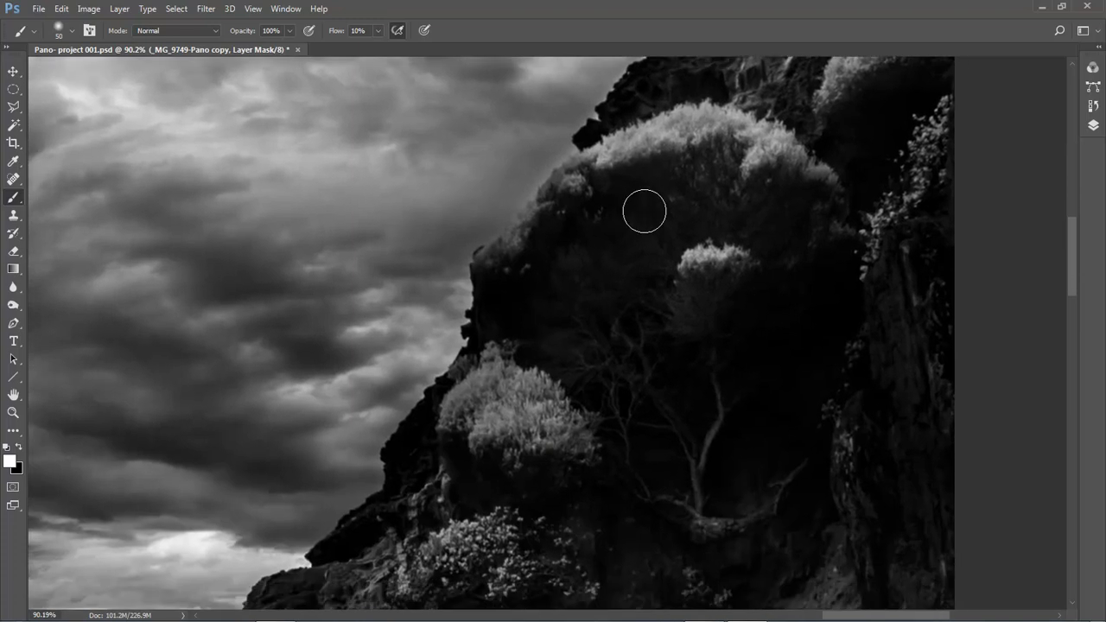
pyautogui.press(']')
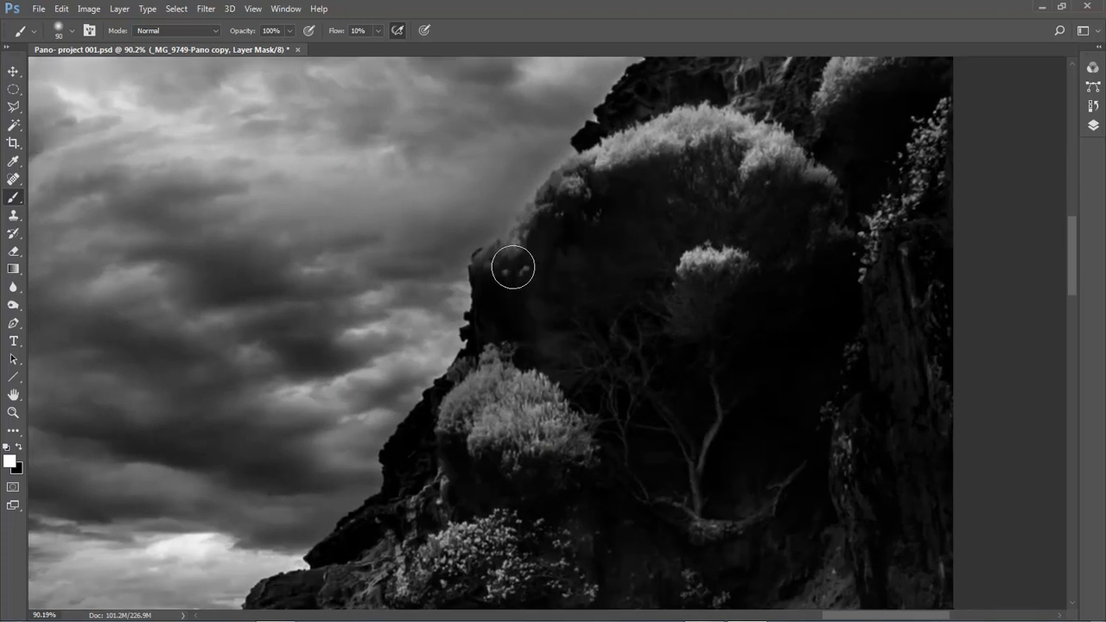
pyautogui.moveTo(509, 257)
pyautogui.mouseDown()
pyautogui.moveTo(506, 357)
pyautogui.moveTo(401, 469)
pyautogui.moveTo(422, 480)
pyautogui.moveTo(619, 340)
pyautogui.moveTo(602, 299)
pyautogui.moveTo(627, 386)
pyautogui.moveTo(696, 453)
pyautogui.moveTo(734, 432)
pyautogui.moveTo(821, 420)
pyautogui.moveTo(871, 422)
pyautogui.moveTo(919, 447)
pyautogui.moveTo(855, 435)
pyautogui.mouseUp()
pyautogui.scroll(-5, 735, 175)
pyautogui.moveTo(827, 155); pyautogui.dragTo(844, 323)
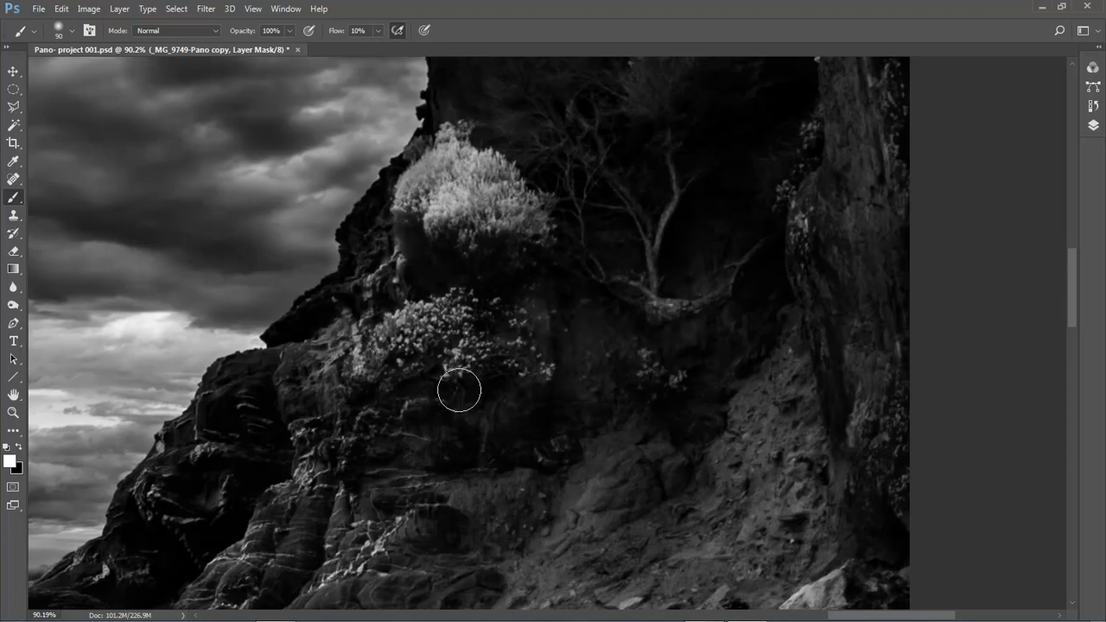
pyautogui.hotkey('ctrl', '0')
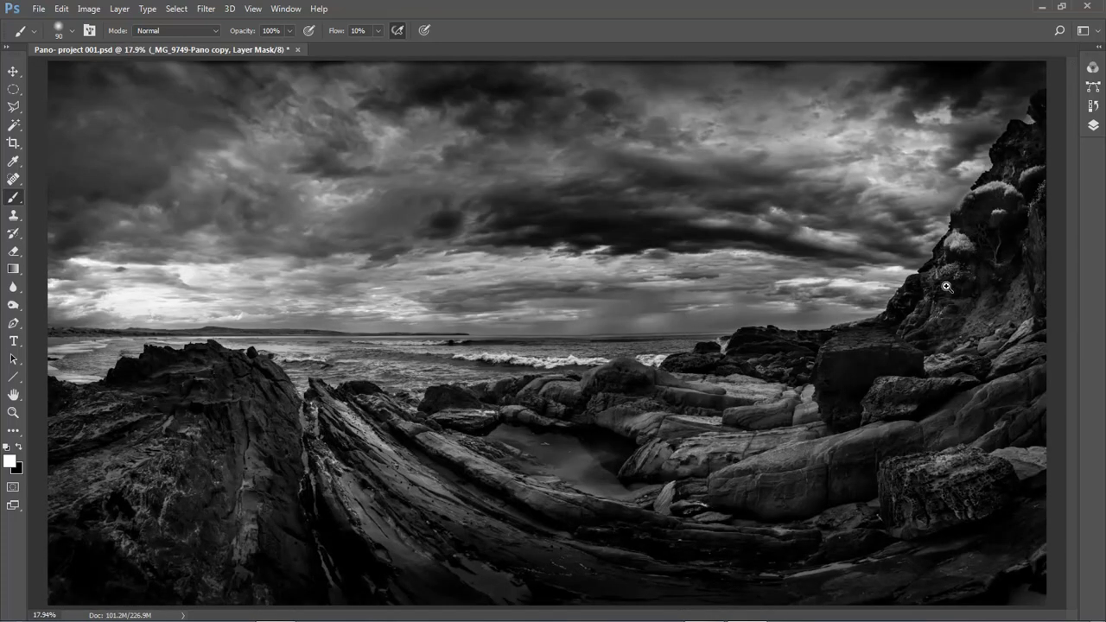
# Paint white on the mask with a size 500 brush at 2% flow over the sky beside the cliff edge
pyautogui.moveTo(798, 120); pyautogui.dragTo(1055, 338)
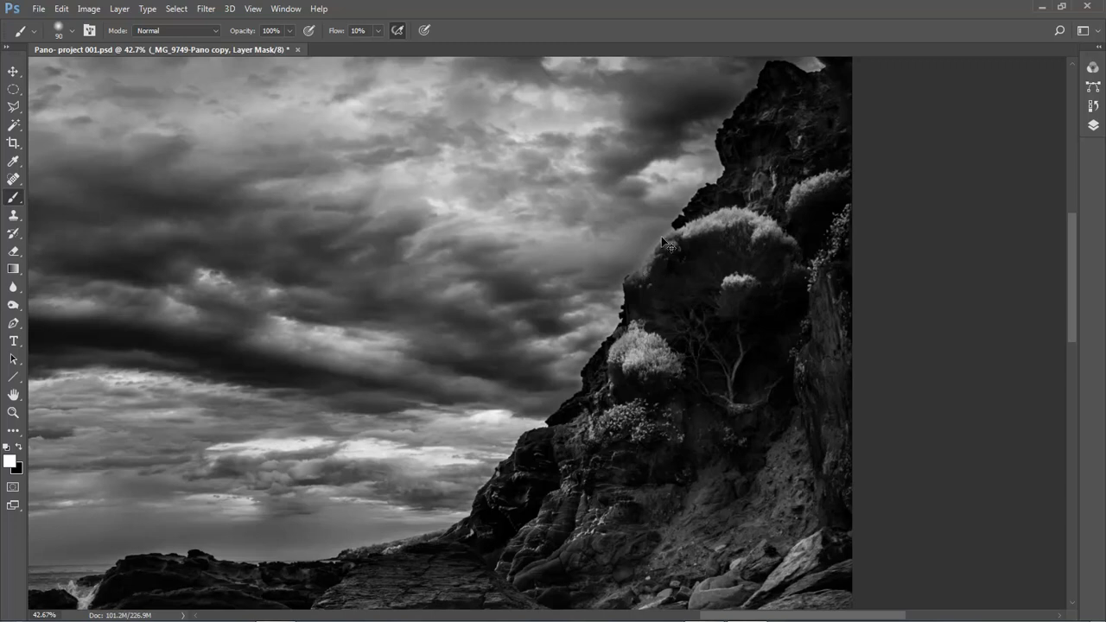
pyautogui.press('[')
pyautogui.press('[')
pyautogui.press('x')
pyautogui.click(18, 449)
pyautogui.press(']')
pyautogui.press(']')
pyautogui.press(']')
pyautogui.press(']')
pyautogui.press(']')
pyautogui.press(']')
pyautogui.press(']')
pyautogui.press(']')
pyautogui.press(']')
pyautogui.press(']')
pyautogui.press(']')
pyautogui.press(']')
pyautogui.press(']')
pyautogui.moveTo(645, 271)
pyautogui.mouseDown()
pyautogui.moveTo(665, 294)
pyautogui.moveTo(646, 280)
pyautogui.mouseUp()
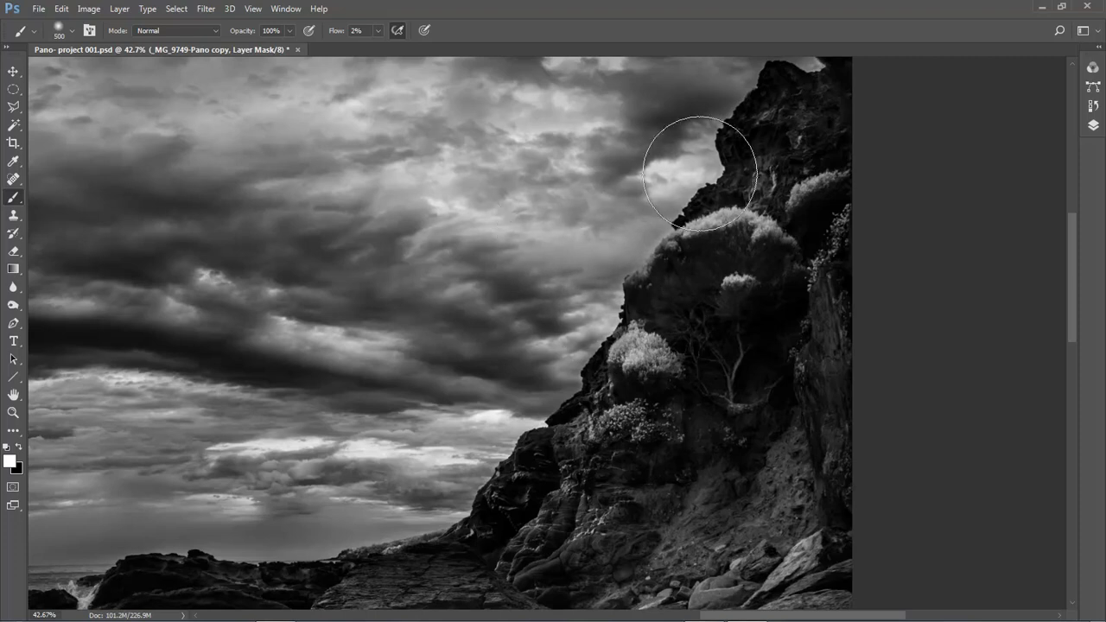
pyautogui.moveTo(467, 180)
pyautogui.mouseDown()
pyautogui.moveTo(595, 159)
pyautogui.moveTo(477, 264)
pyautogui.mouseUp()
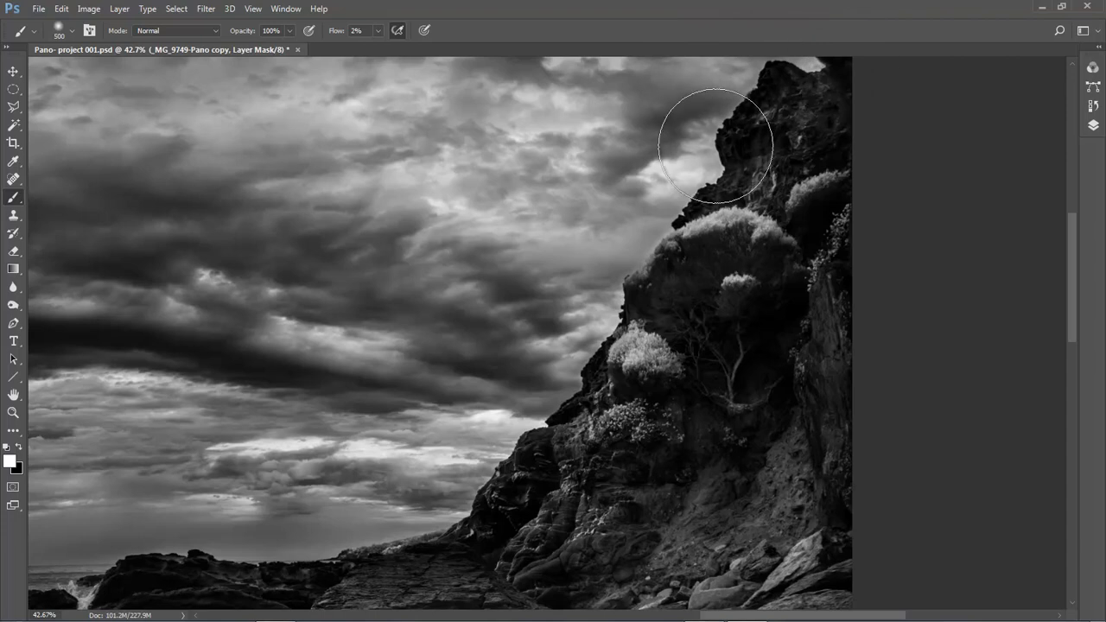
pyautogui.hotkey('ctrl', '0')
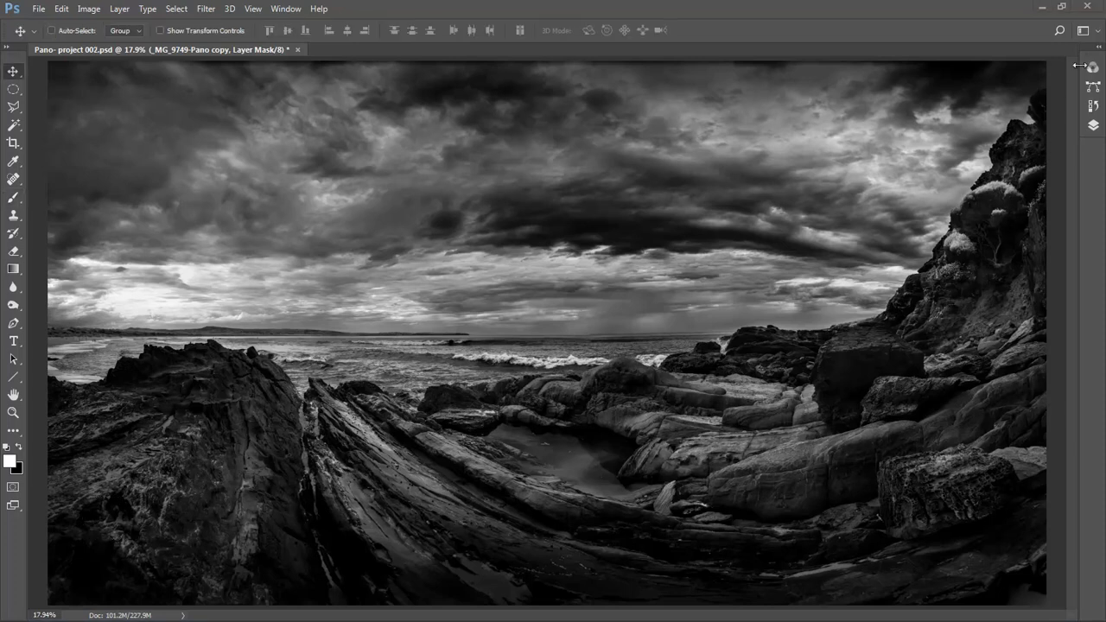
# Paint white on the mask over the dark cloud band above the horizon at 10% flow, reducing the brush from 300 to 175
pyautogui.click(1100, 49)
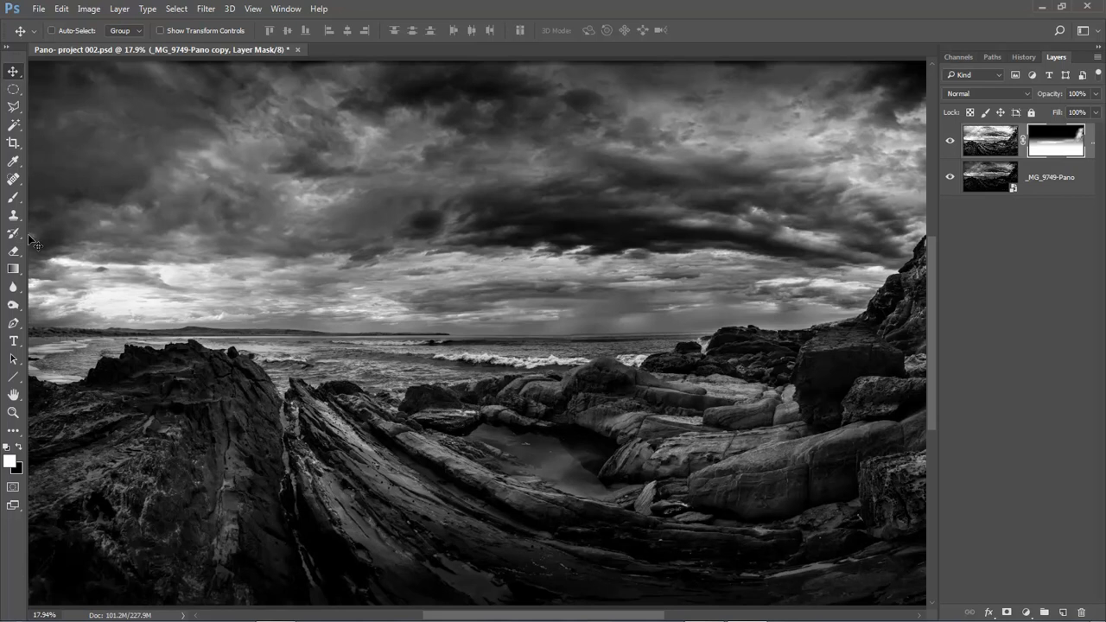
pyautogui.moveTo(13, 197); pyautogui.dragTo(59, 197)
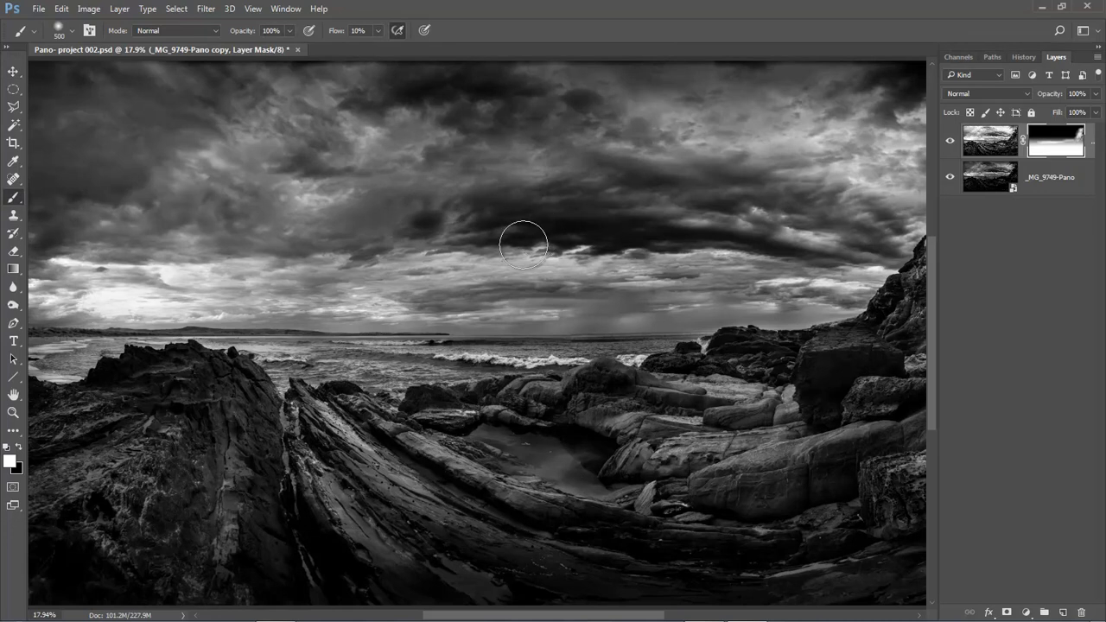
pyautogui.press('[')
pyautogui.press('[')
pyautogui.moveTo(669, 234)
pyautogui.mouseDown()
pyautogui.moveTo(455, 230)
pyautogui.moveTo(601, 211)
pyautogui.moveTo(790, 268)
pyautogui.moveTo(568, 235)
pyautogui.moveTo(769, 252)
pyautogui.mouseUp()
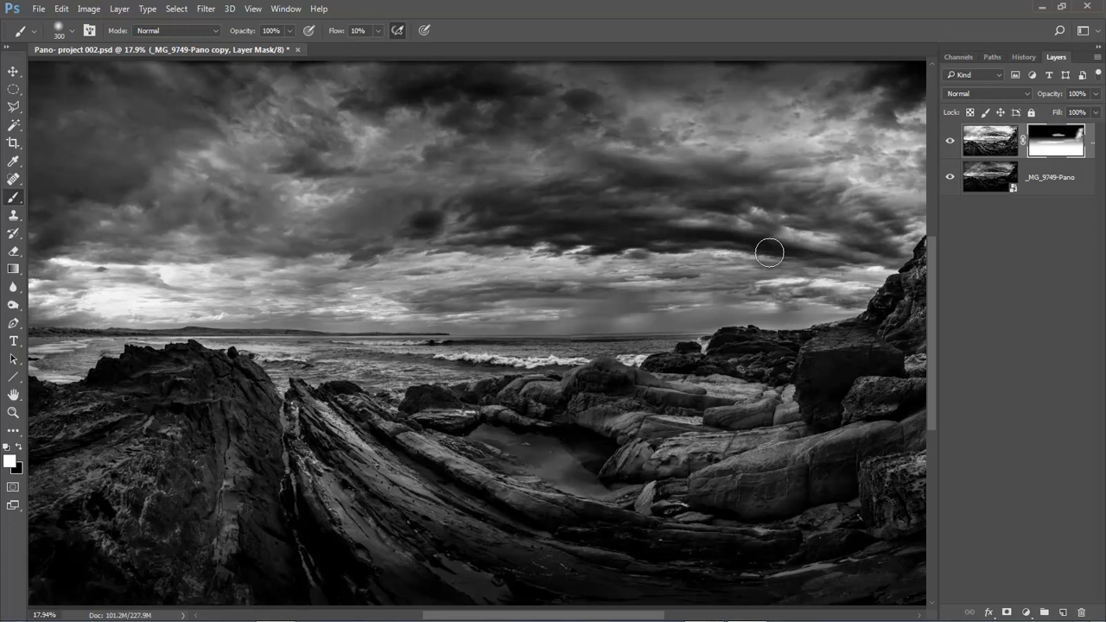
pyautogui.press('[')
pyautogui.press('[')
pyautogui.press('[')
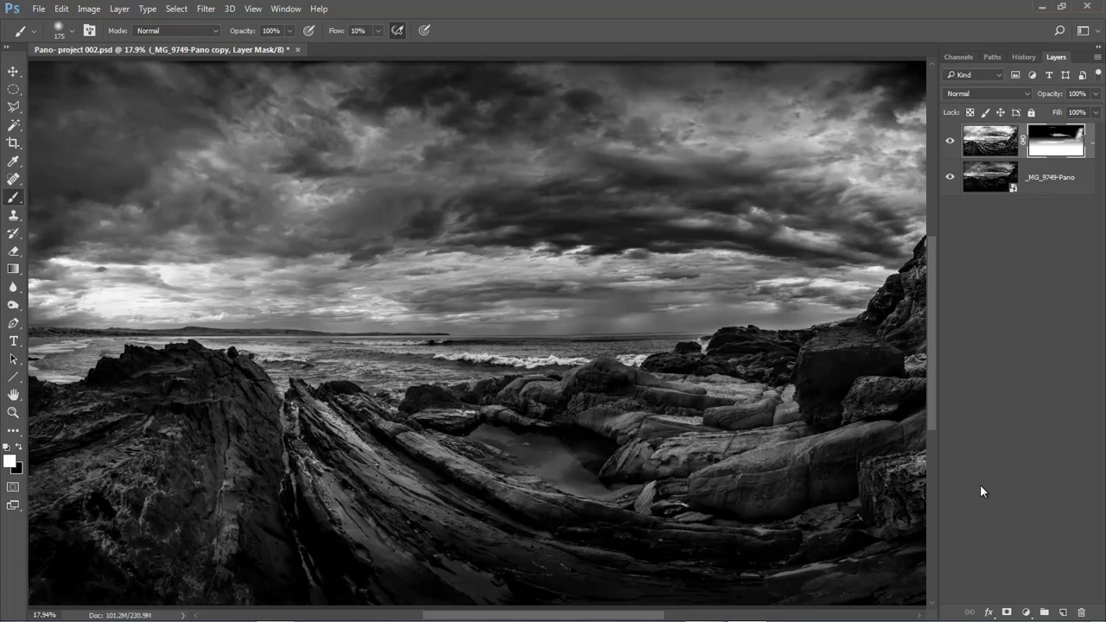
# Flatten the image into a single background layer
pyautogui.click(1099, 57)
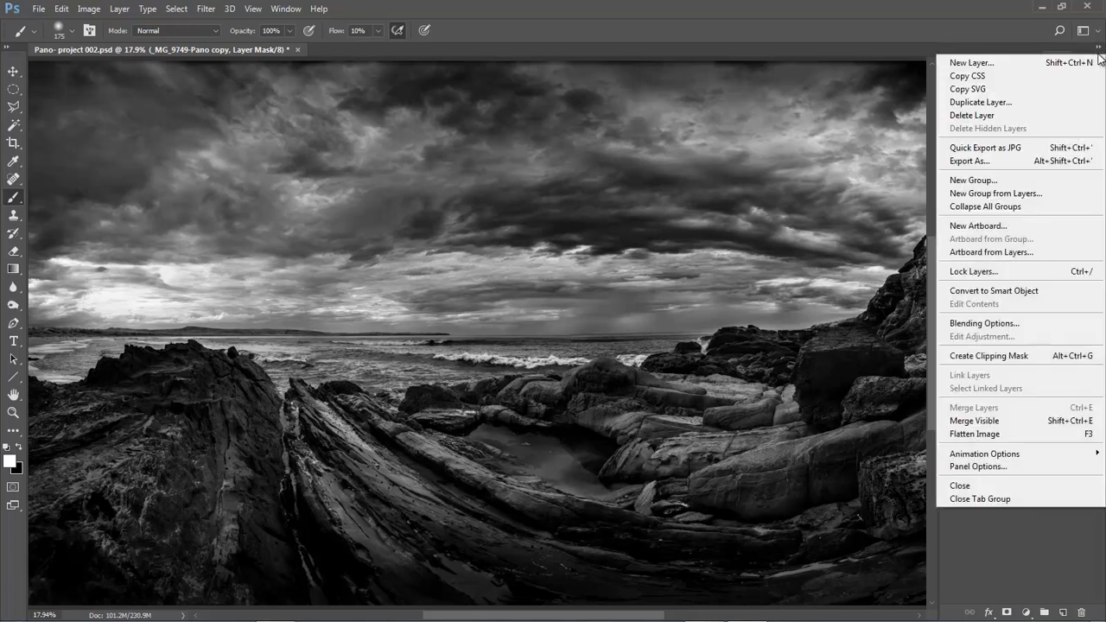
pyautogui.click(985, 434)
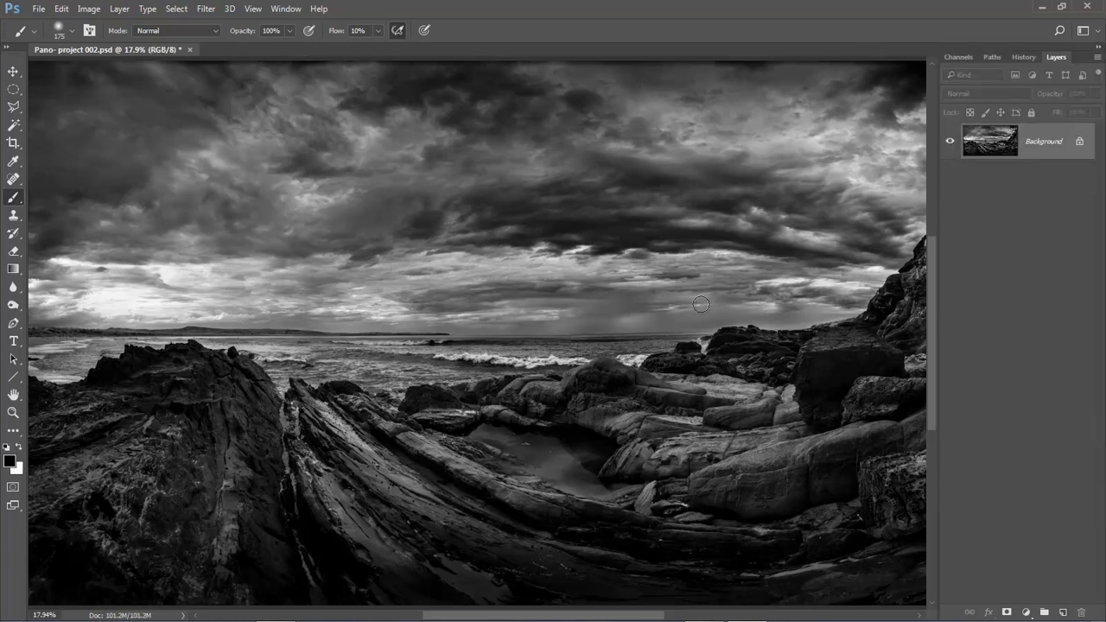
pyautogui.scroll(-1, 703, 308)
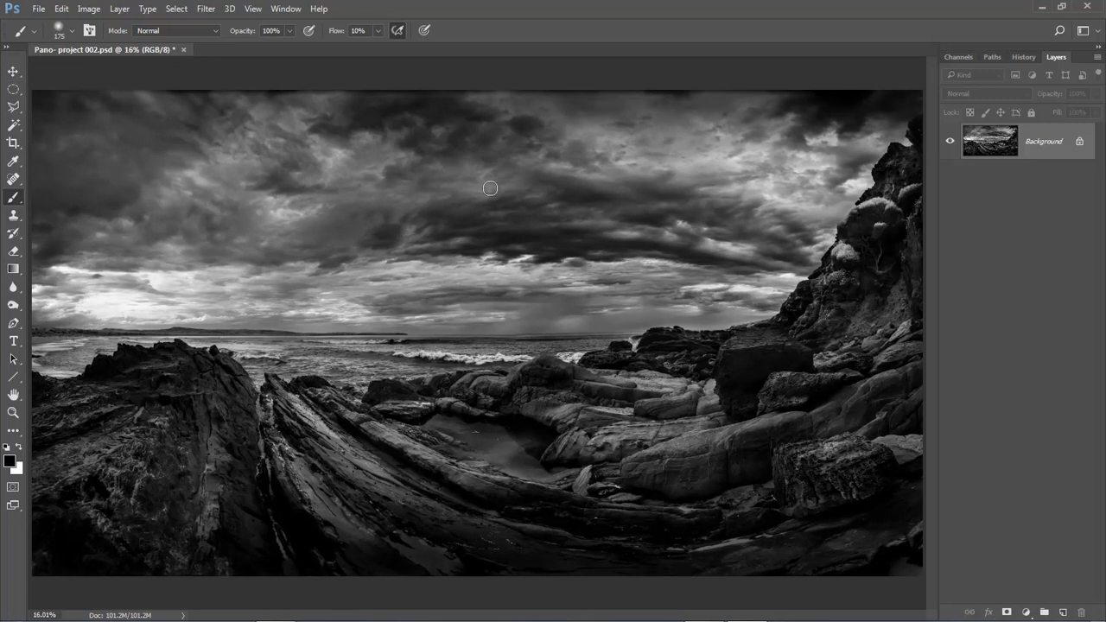
# Switch to the Spot Healing Brush tool in Content-Aware mode at size 150
pyautogui.click(13, 181)
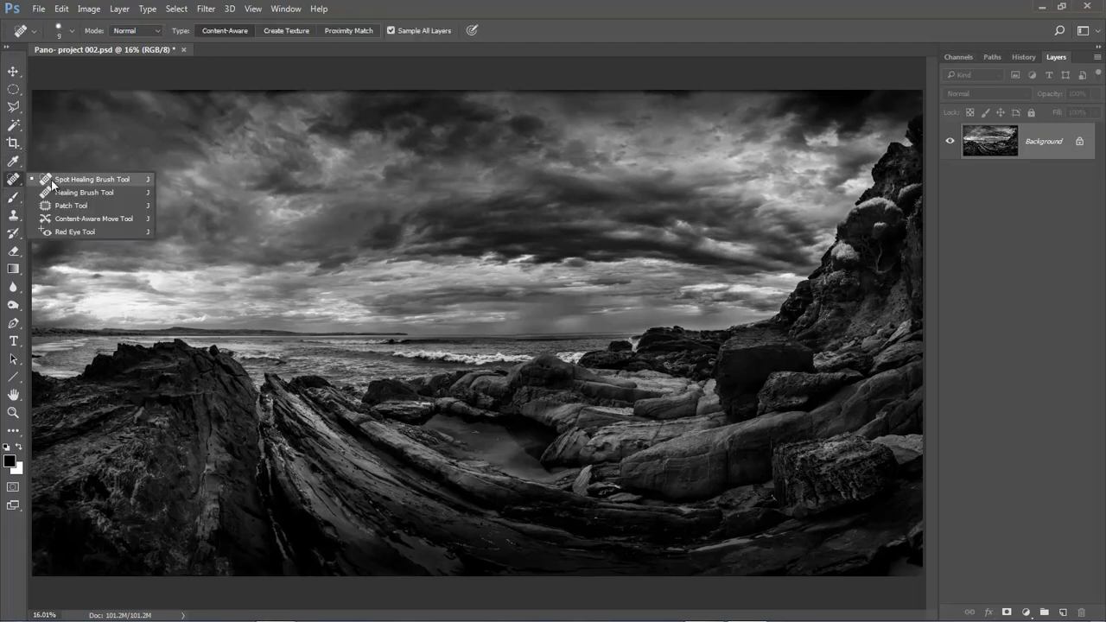
pyautogui.click(51, 182)
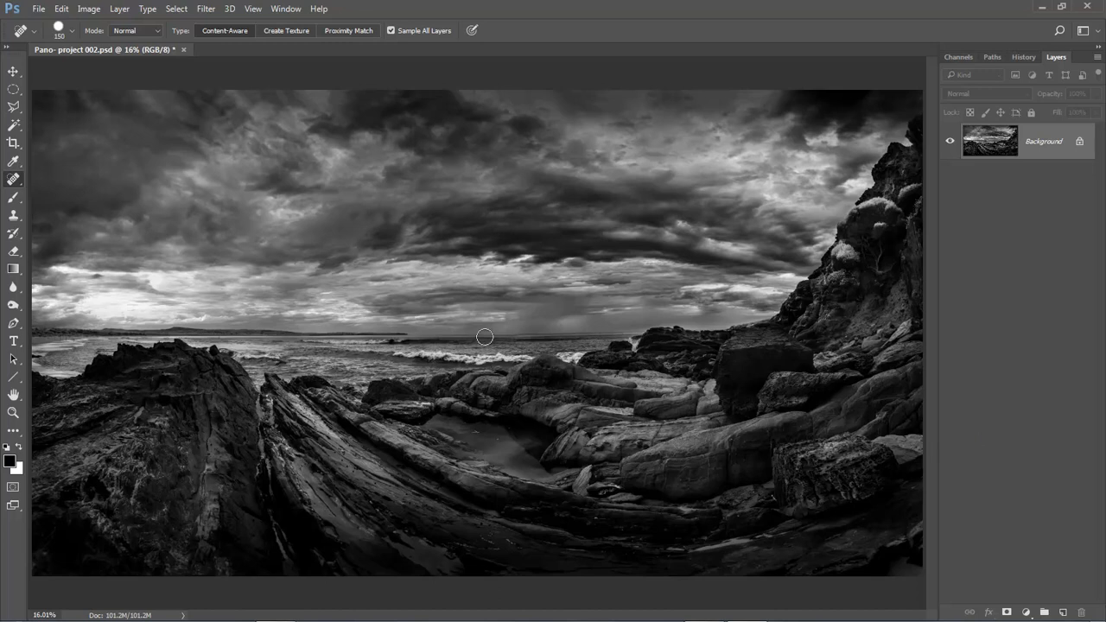
pyautogui.click(1099, 49)
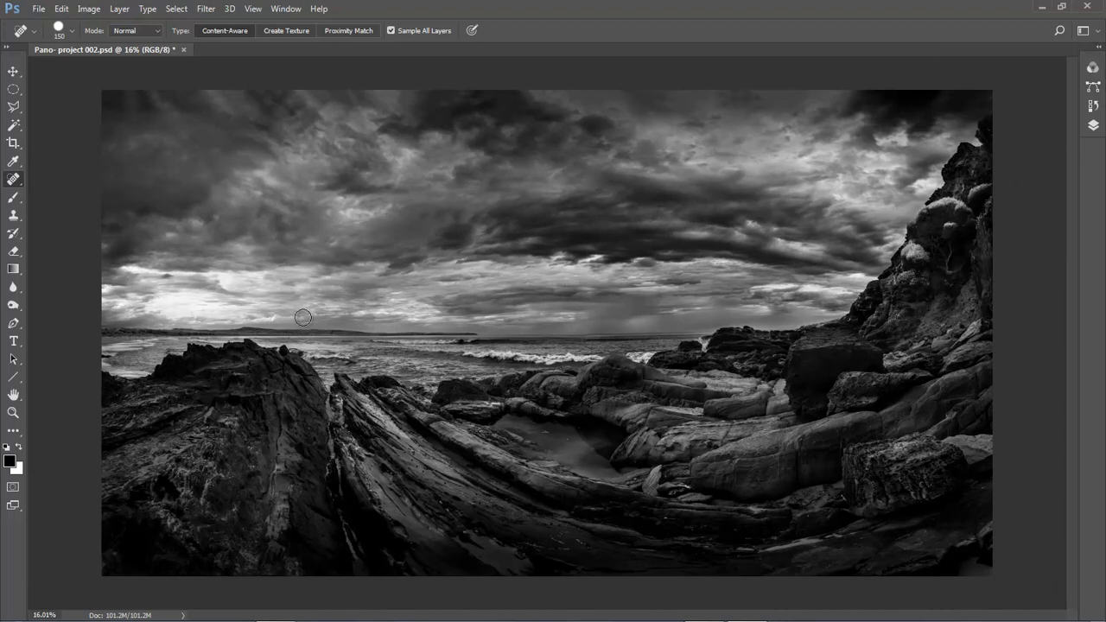
# Show the rulers, place a horizontal guide just below the horizon and inspect the horizon against it along the panorama
pyautogui.hotkey('ctrl', 'r')
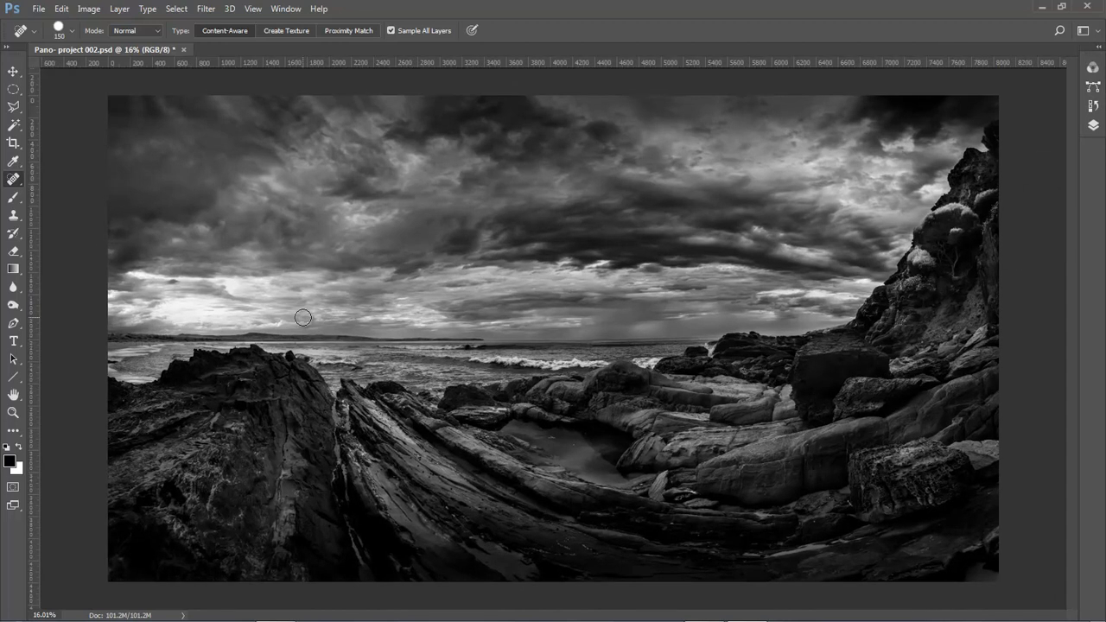
pyautogui.moveTo(576, 62); pyautogui.dragTo(546, 349)
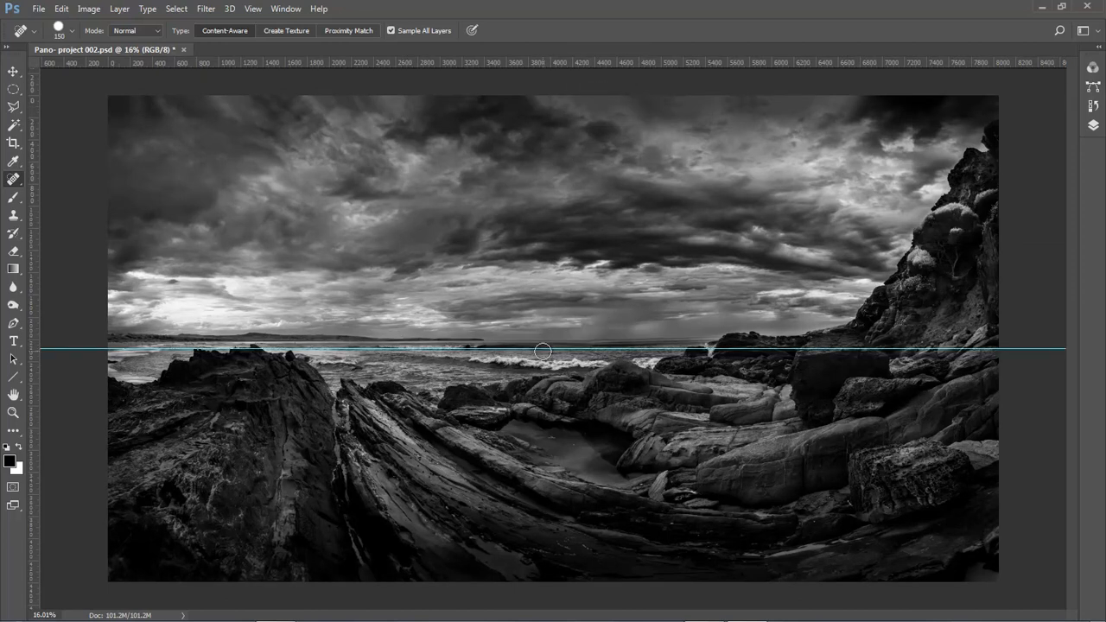
pyautogui.moveTo(151, 222); pyautogui.dragTo(371, 445)
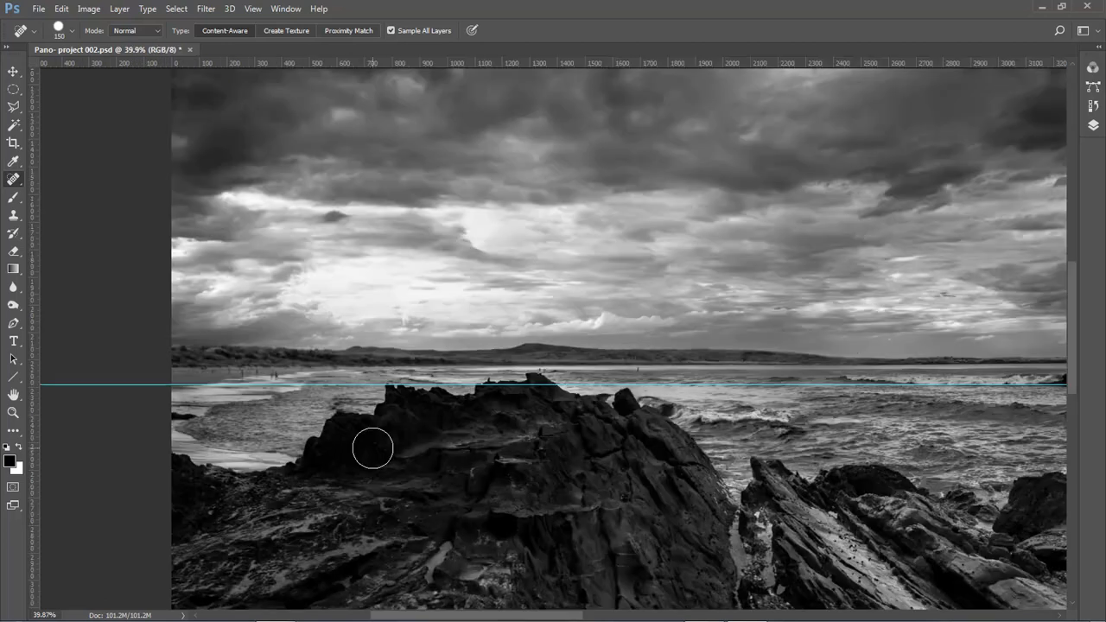
pyautogui.moveTo(877, 465); pyautogui.dragTo(450, 436)
pyautogui.moveTo(566, 454); pyautogui.dragTo(315, 441)
pyautogui.moveTo(696, 424); pyautogui.dragTo(380, 404)
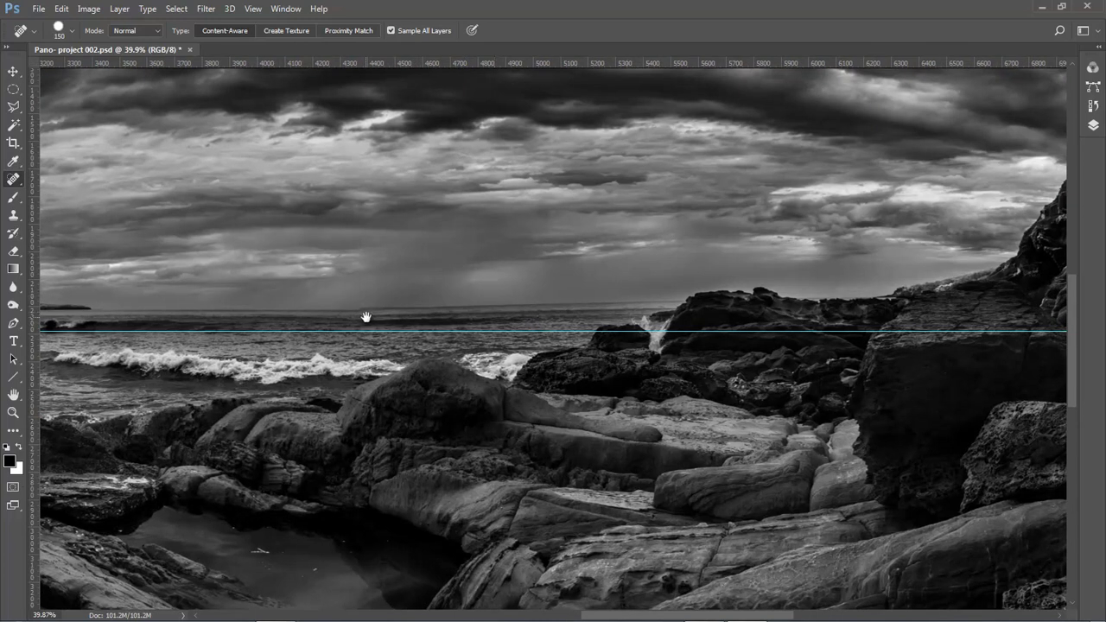
pyautogui.moveTo(716, 400); pyautogui.dragTo(558, 414)
pyautogui.hotkey('ctrl', '0')
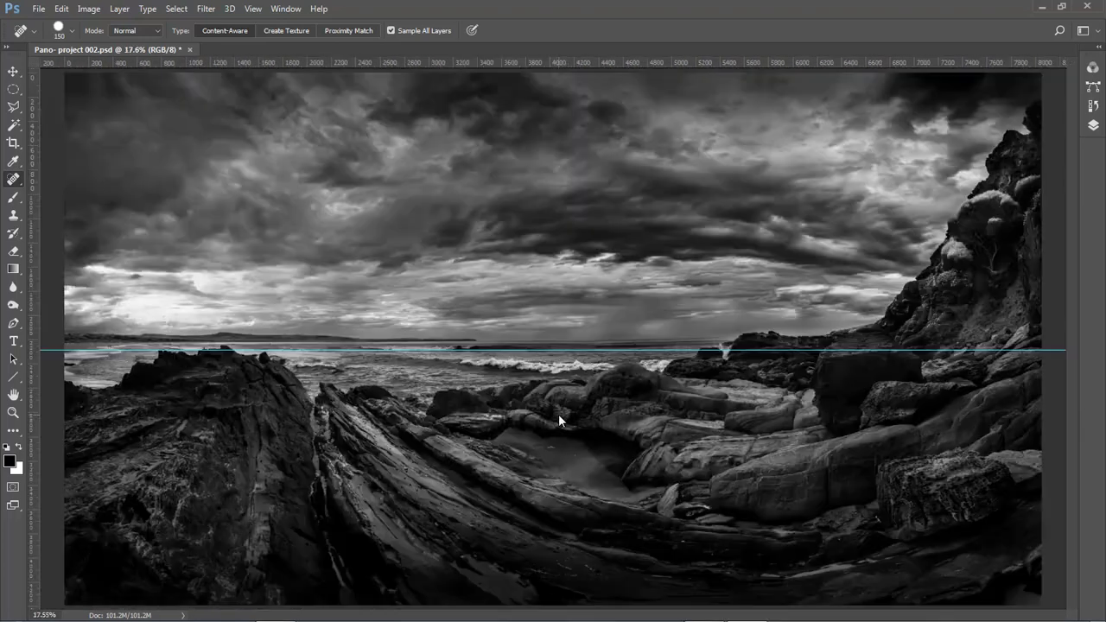
# Unlock the background layer and start a Free Transform on it in Warp mode
pyautogui.click(1093, 127)
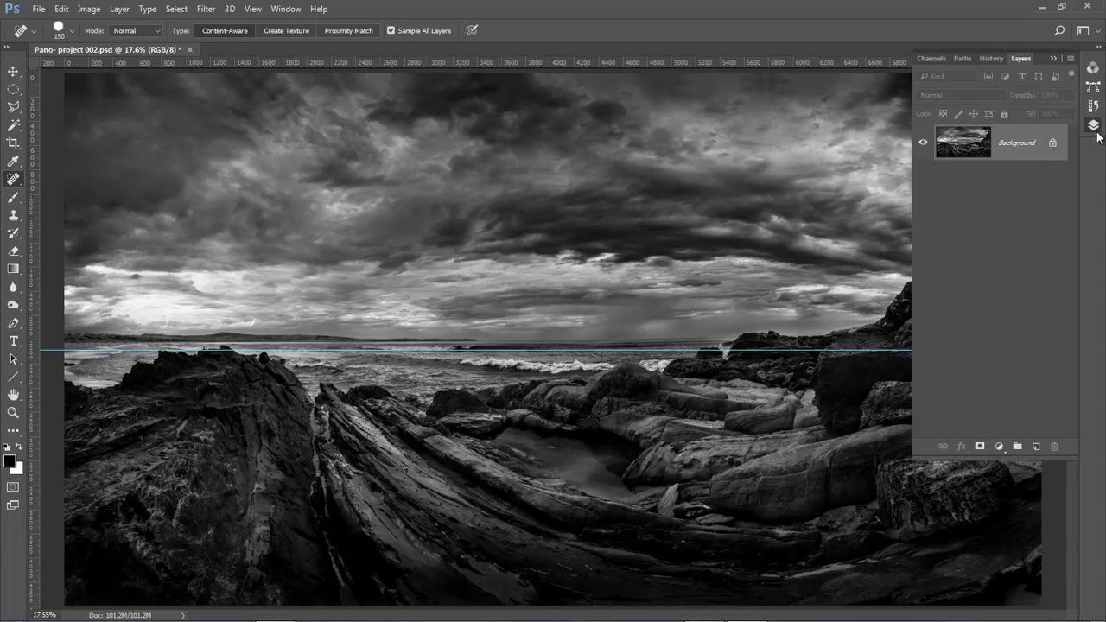
pyautogui.click(1053, 146)
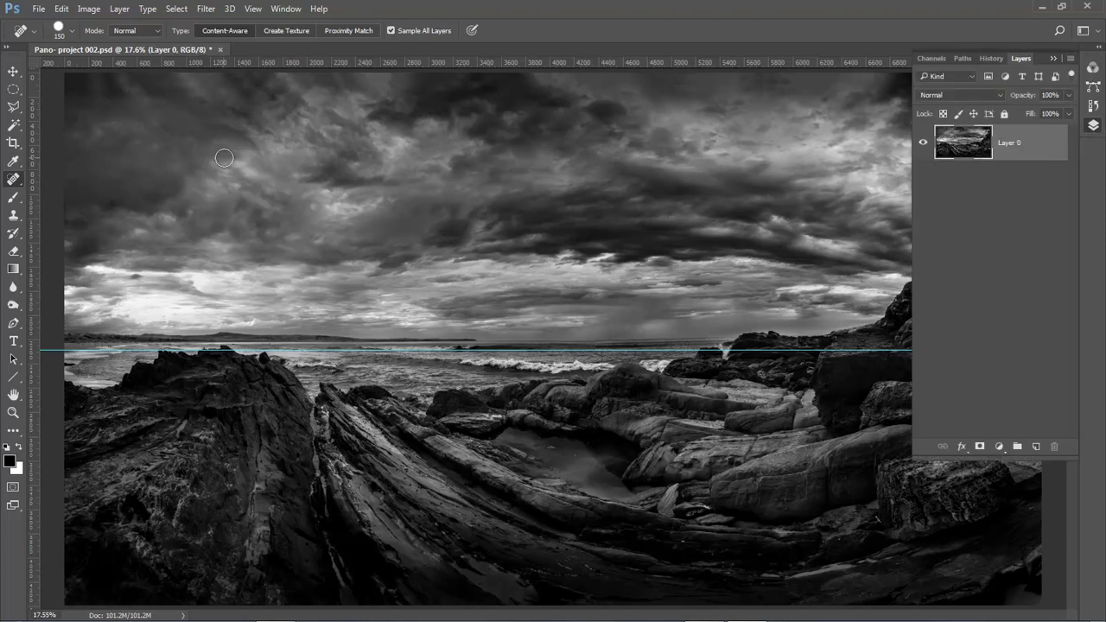
pyautogui.click(62, 10)
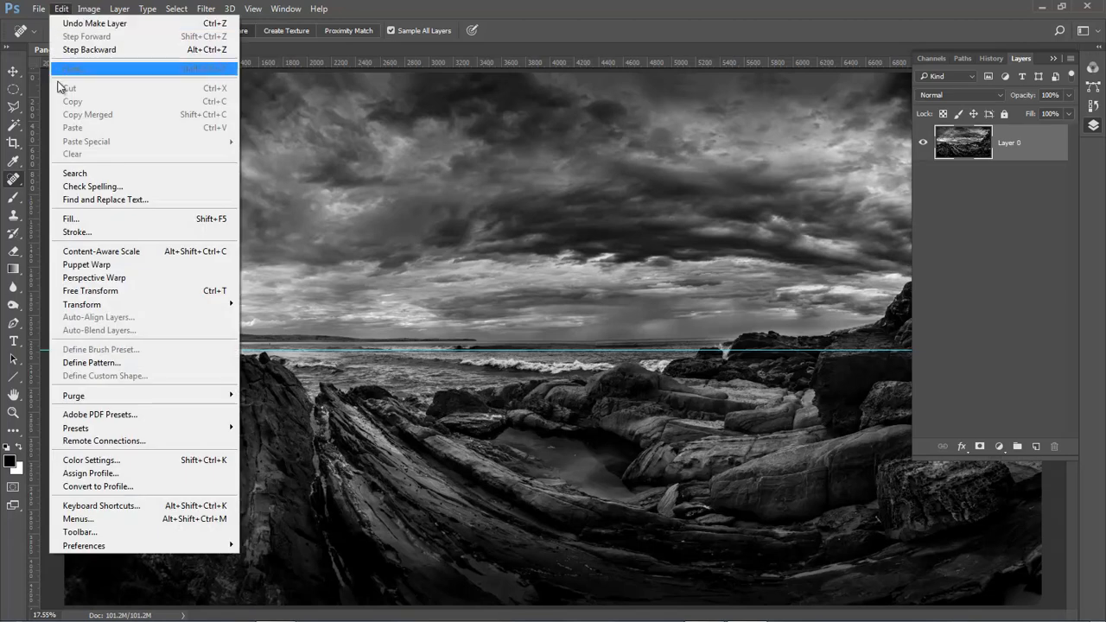
pyautogui.click(84, 291)
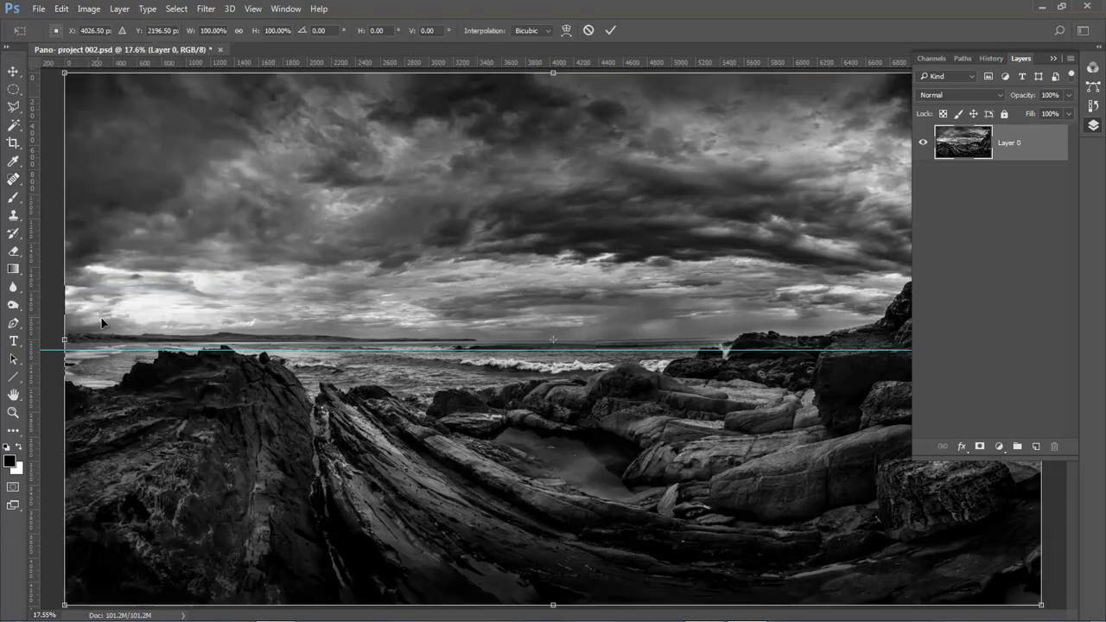
pyautogui.click(843, 27)
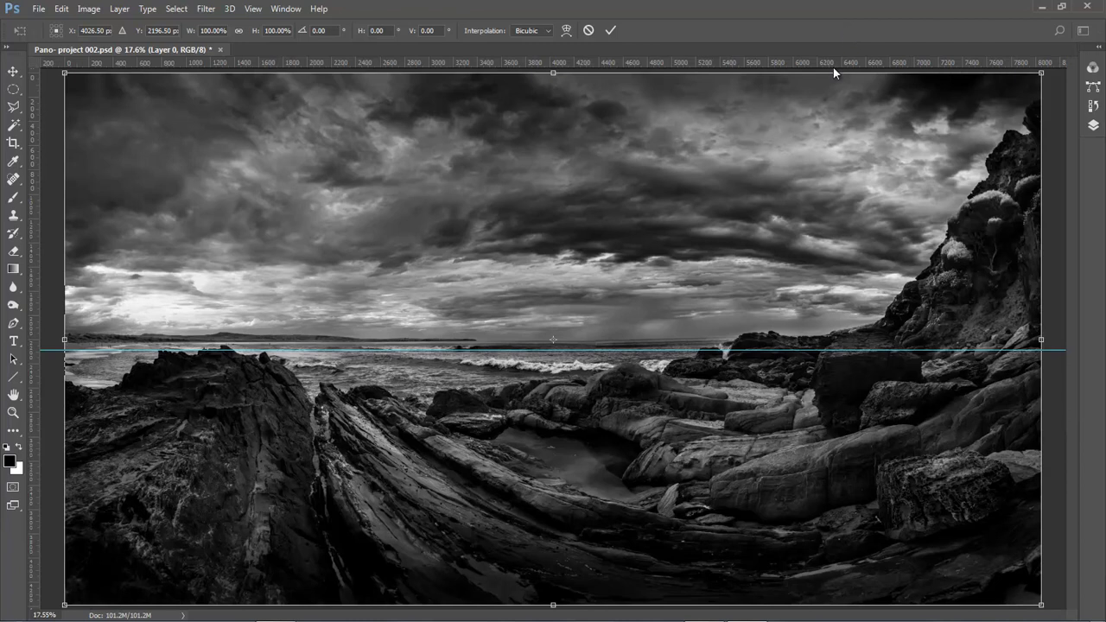
pyautogui.click(567, 31)
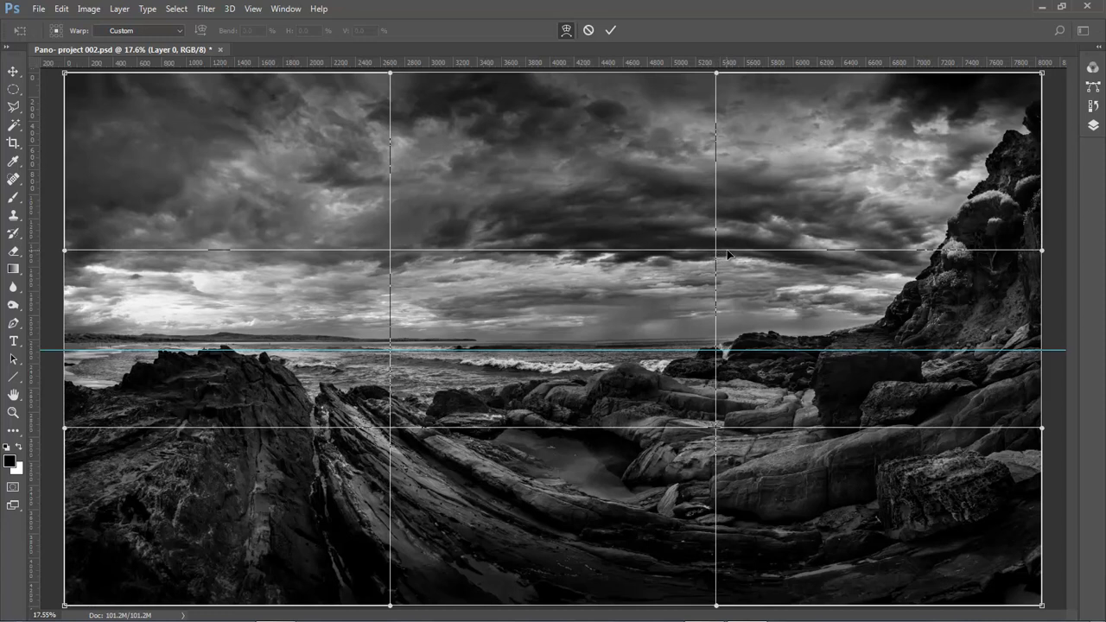
# Warp the panorama by pulling its right side and left edge down until the horizon follows the guide, and apply the warp
pyautogui.moveTo(728, 261); pyautogui.dragTo(729, 258)
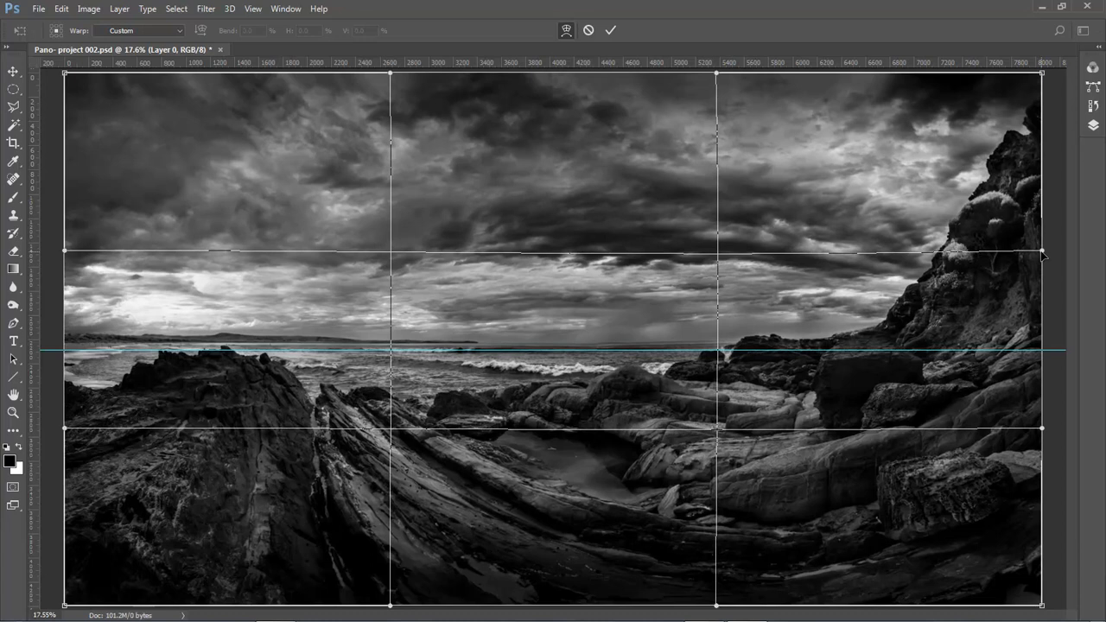
pyautogui.moveTo(1044, 269); pyautogui.dragTo(1040, 294)
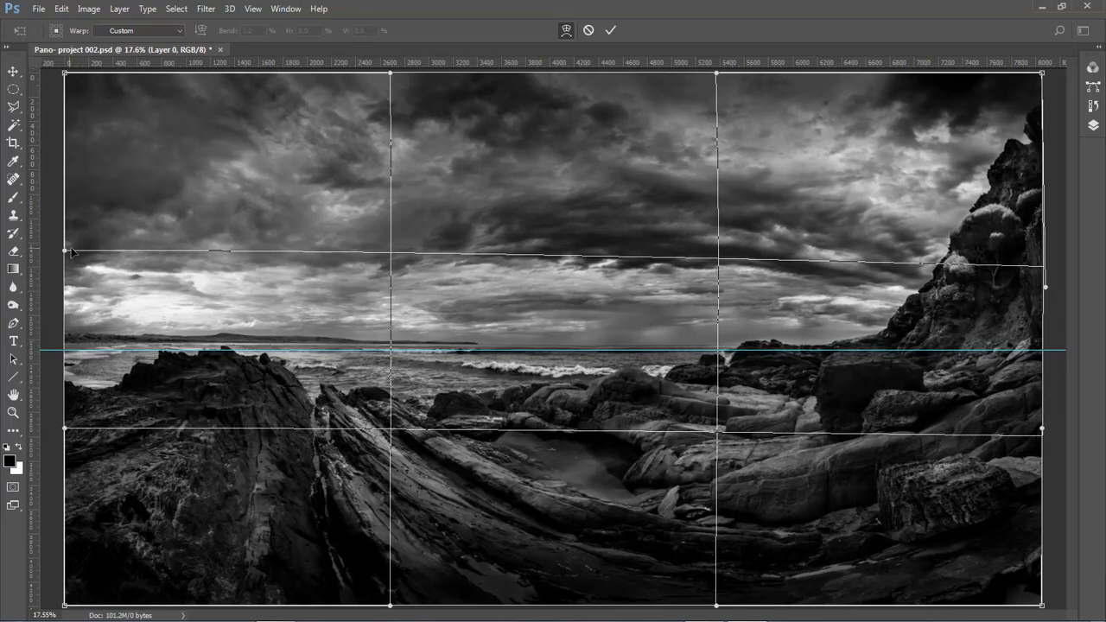
pyautogui.moveTo(66, 252); pyautogui.dragTo(64, 261)
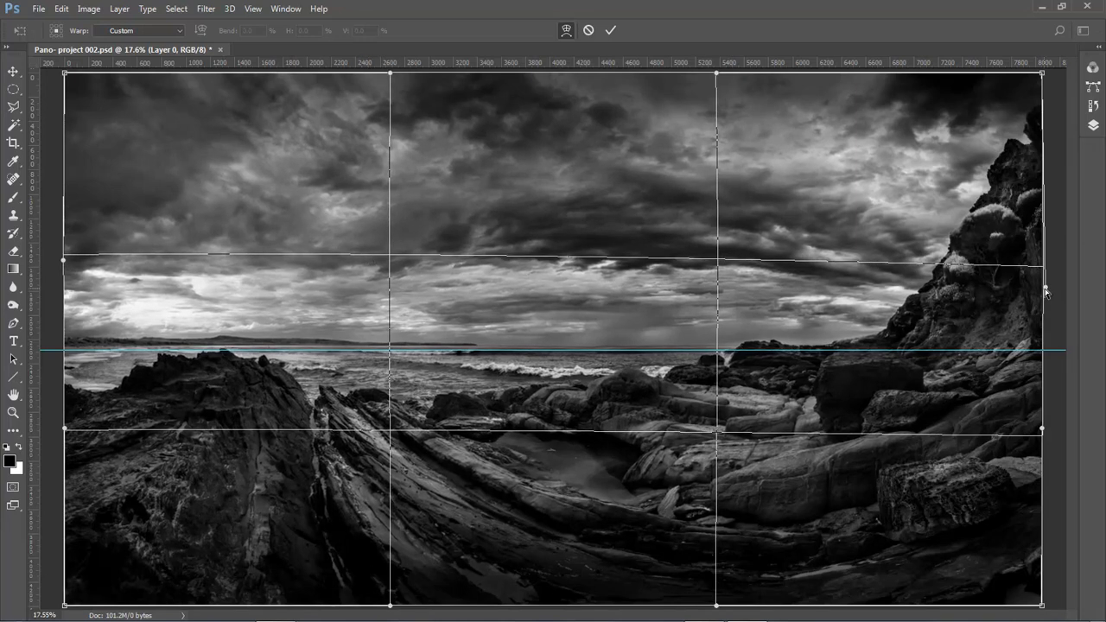
pyautogui.moveTo(1046, 294); pyautogui.dragTo(1047, 295)
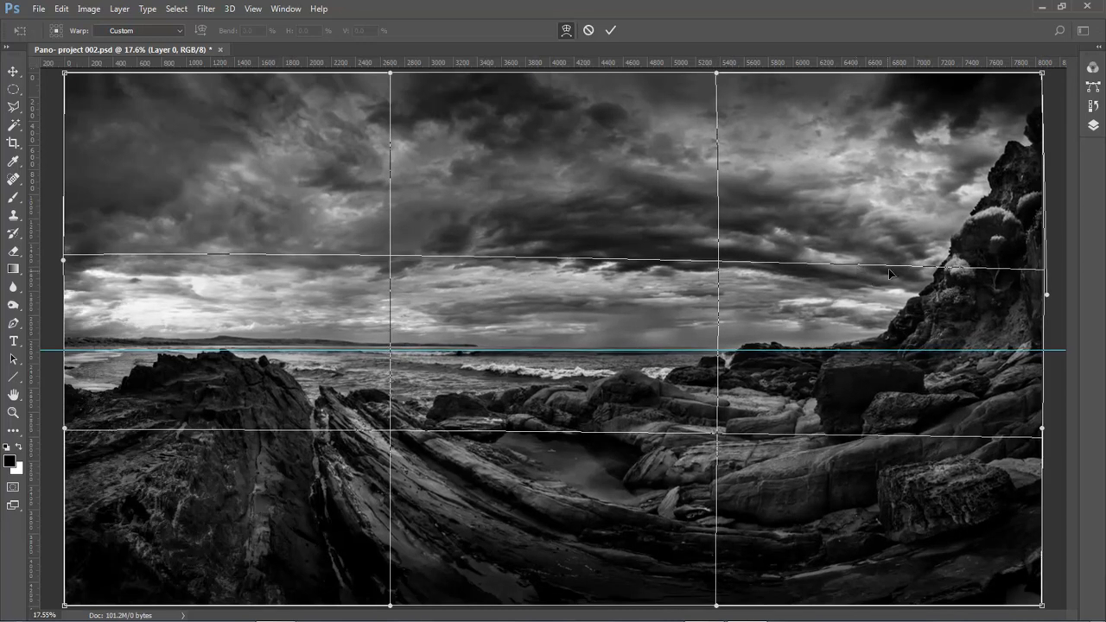
pyautogui.click(610, 30)
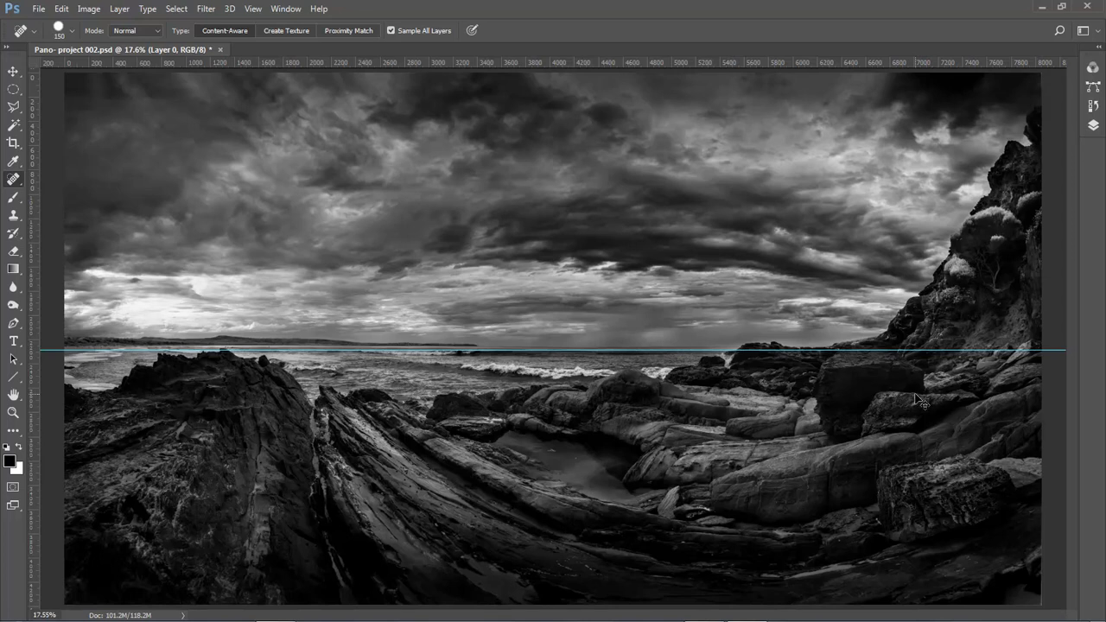
# Hide the rulers and clear the guides
pyautogui.hotkey('ctrl', 'r')
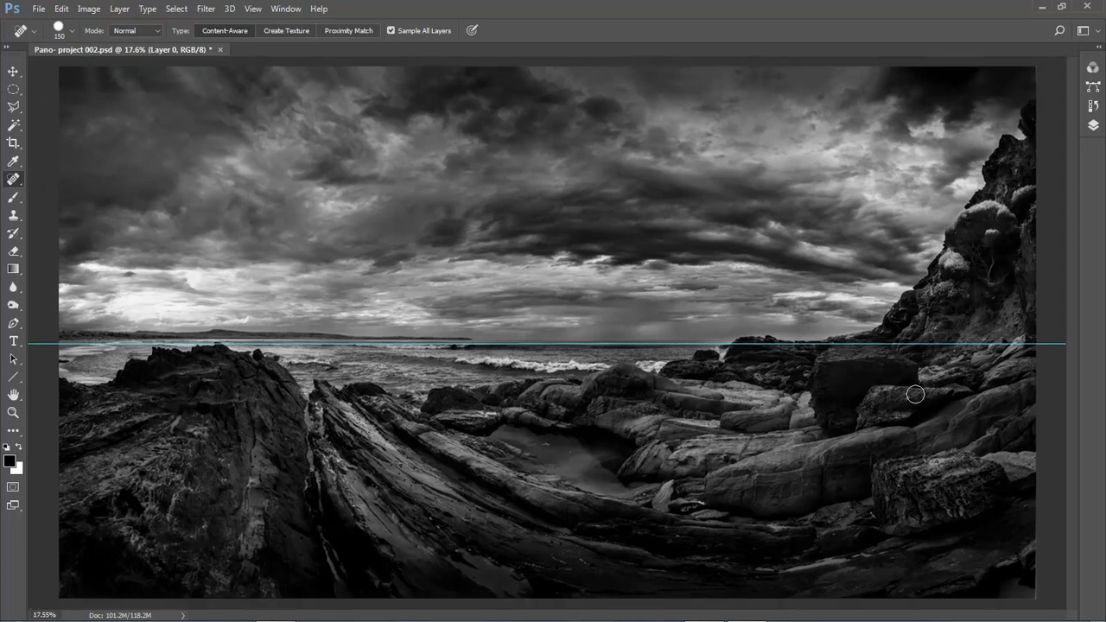
pyautogui.click(254, 9)
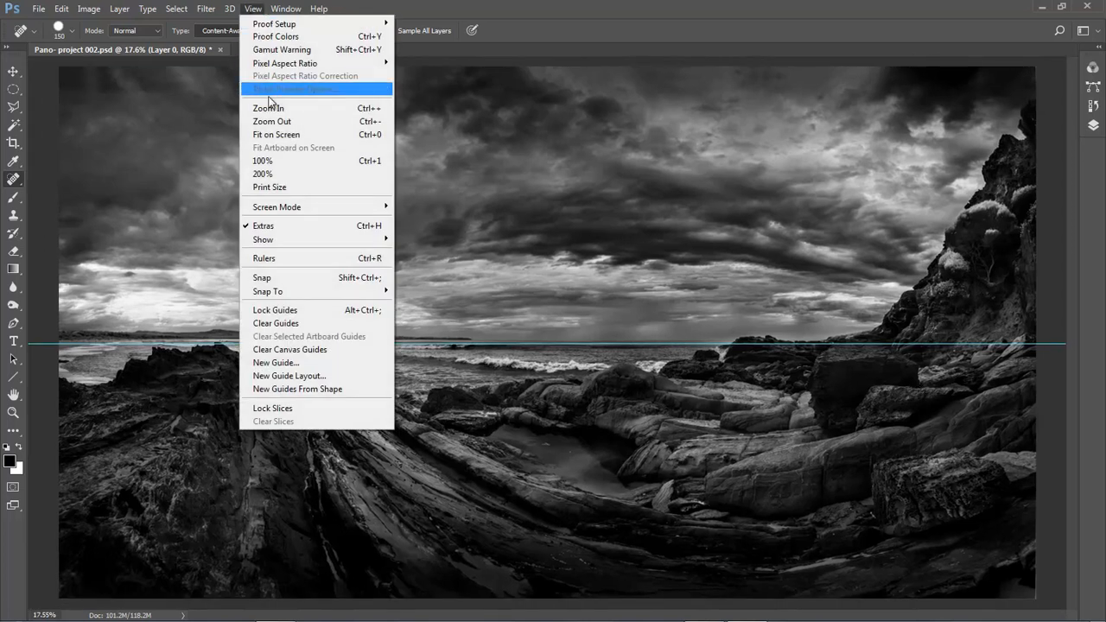
pyautogui.click(268, 323)
# Select a rectangular strip of sky just above the horizon, from the tip of the headland across to the rocks
pyautogui.moveTo(480, 285); pyautogui.dragTo(782, 440)
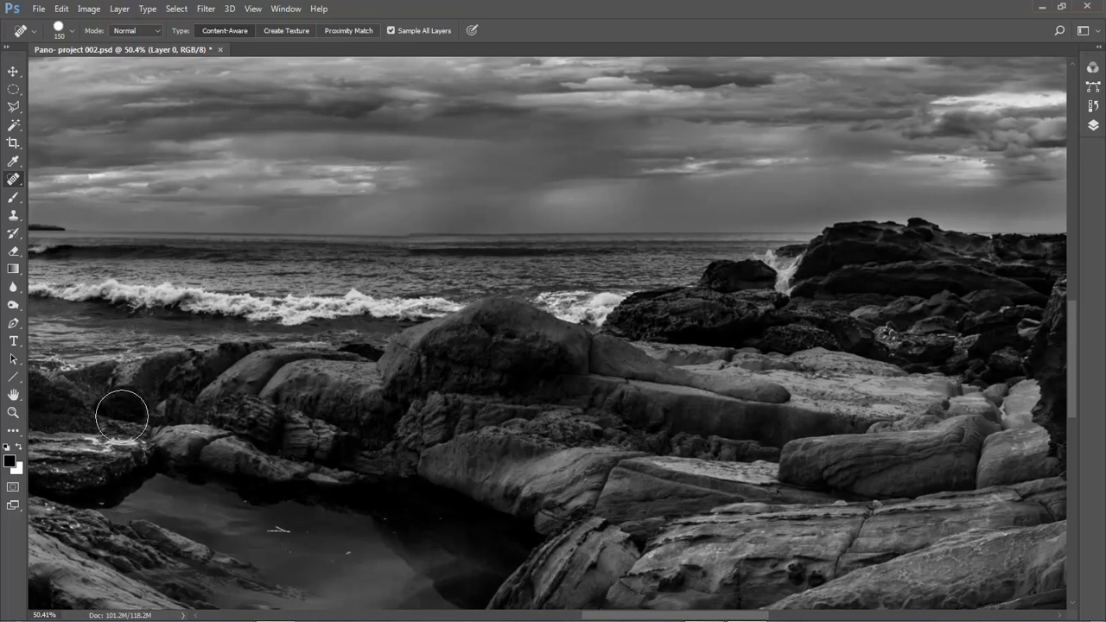
pyautogui.moveTo(198, 388); pyautogui.dragTo(248, 379)
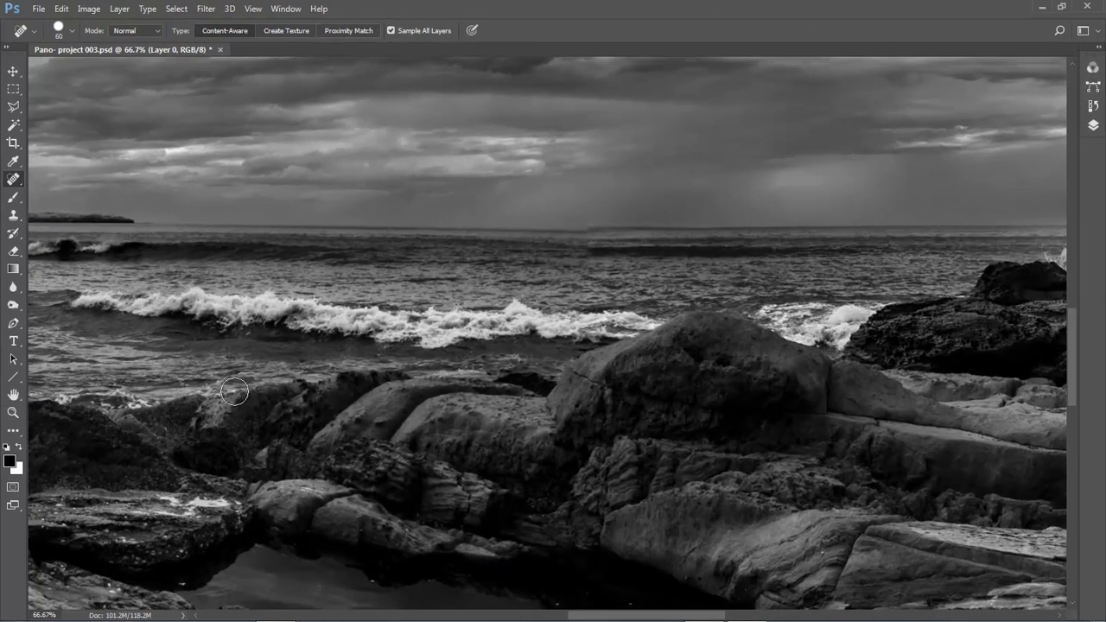
pyautogui.click(16, 95)
pyautogui.click(43, 92)
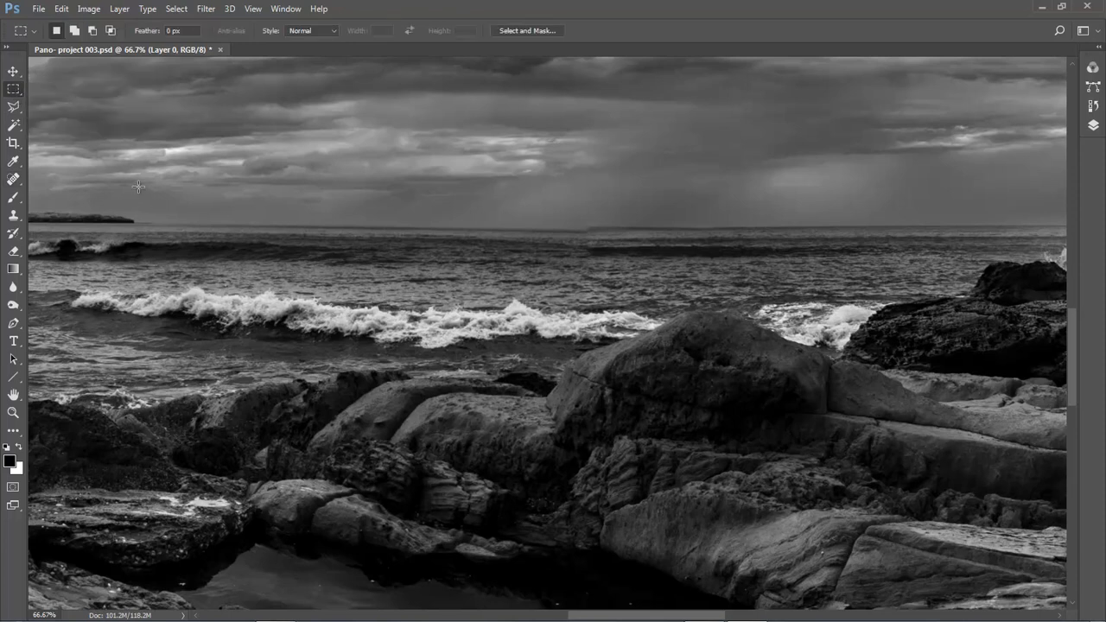
pyautogui.moveTo(130, 168); pyautogui.dragTo(912, 227)
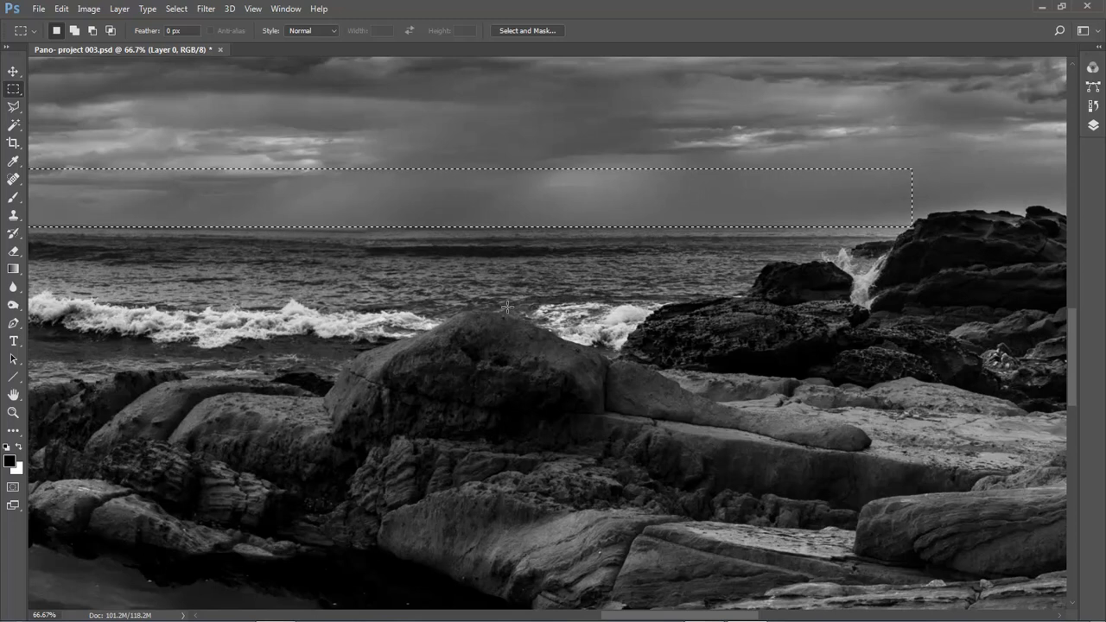
pyautogui.moveTo(233, 256); pyautogui.dragTo(612, 265)
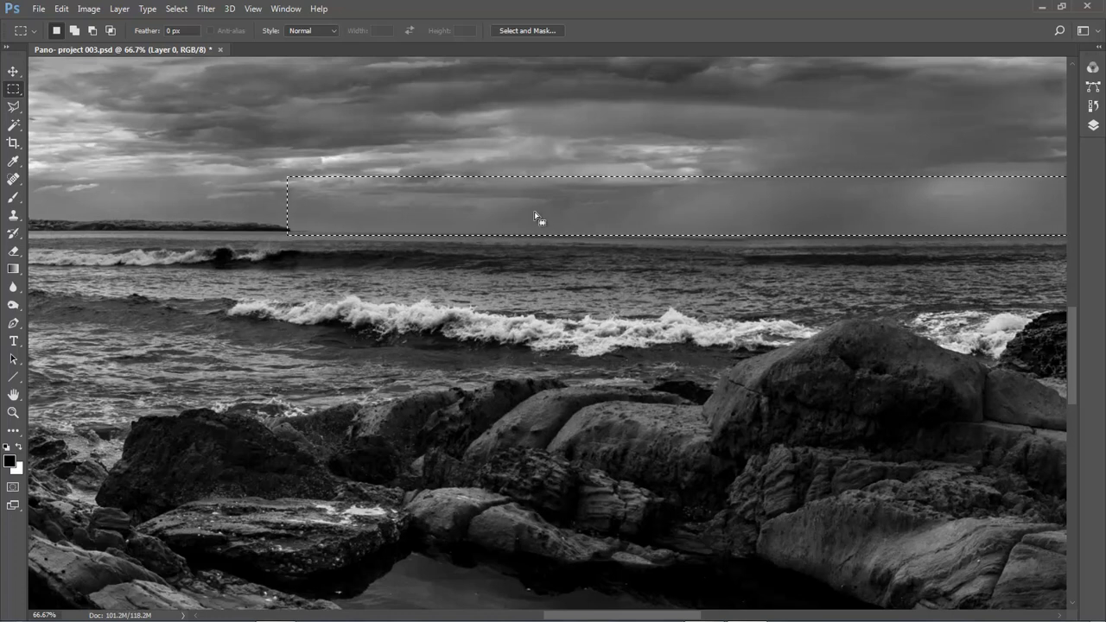
# Nudge the selection outline up so its lower edge aligns with the horizon at the headland, checking it along the sea
pyautogui.press('Up')
pyautogui.press('Up')
pyautogui.press('Up')
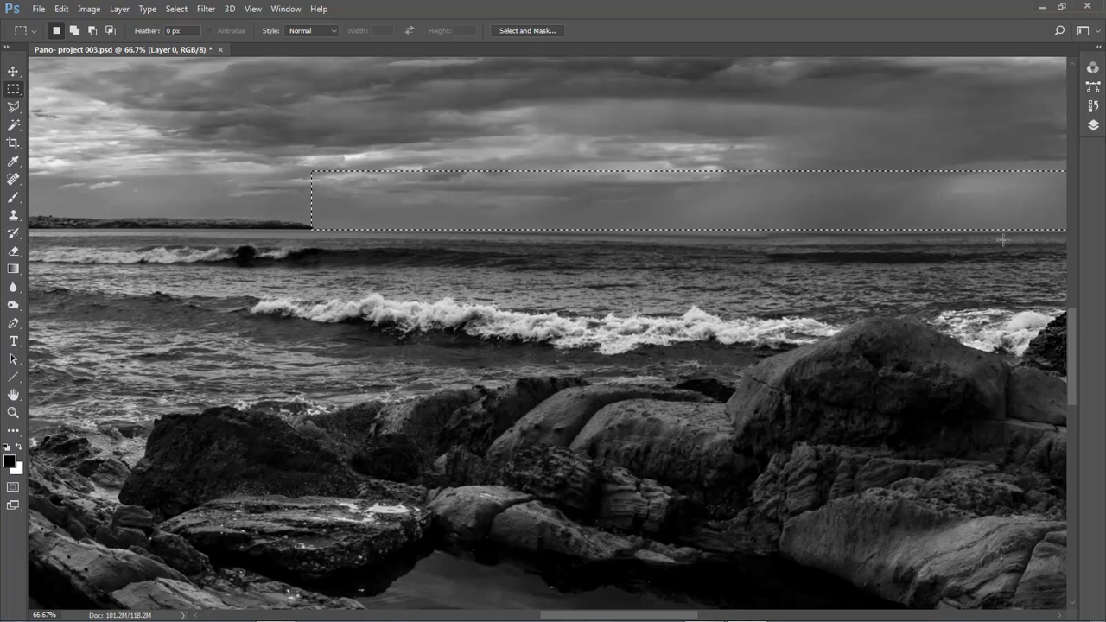
pyautogui.moveTo(670, 287); pyautogui.dragTo(506, 303)
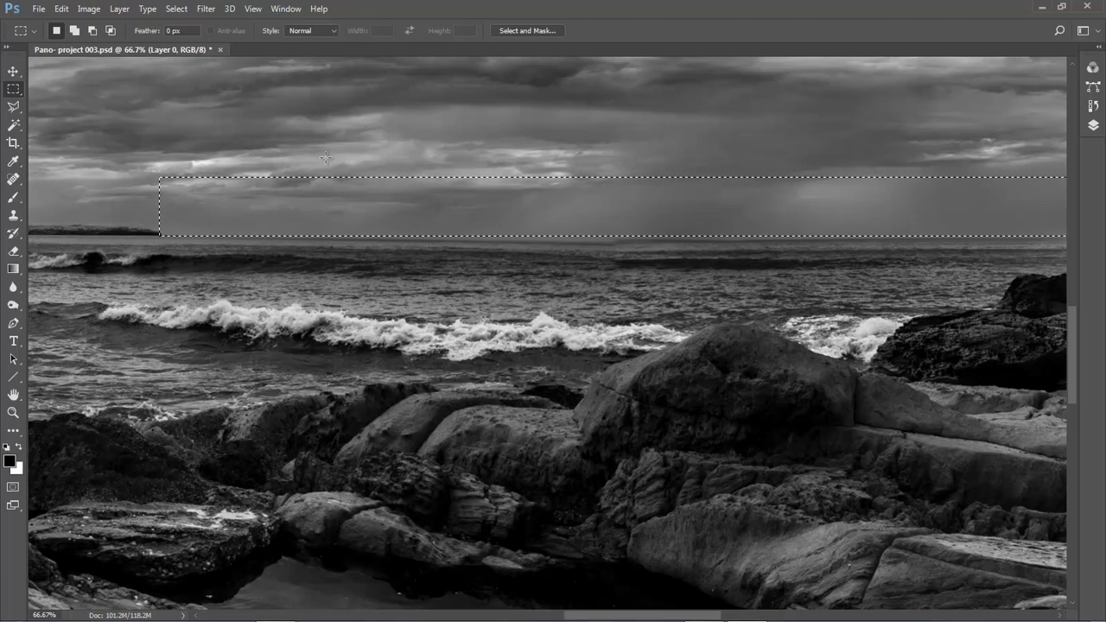
# Invert the selection so the sky strip is protected, and switch to the Clone Stamp tool at size 30
pyautogui.click(178, 12)
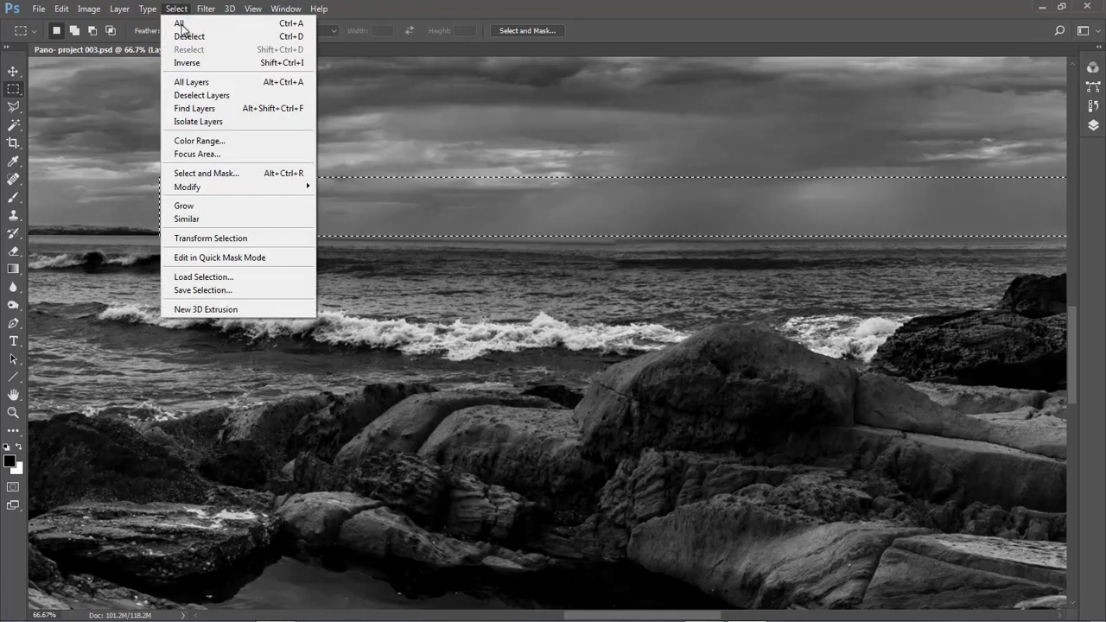
pyautogui.click(190, 62)
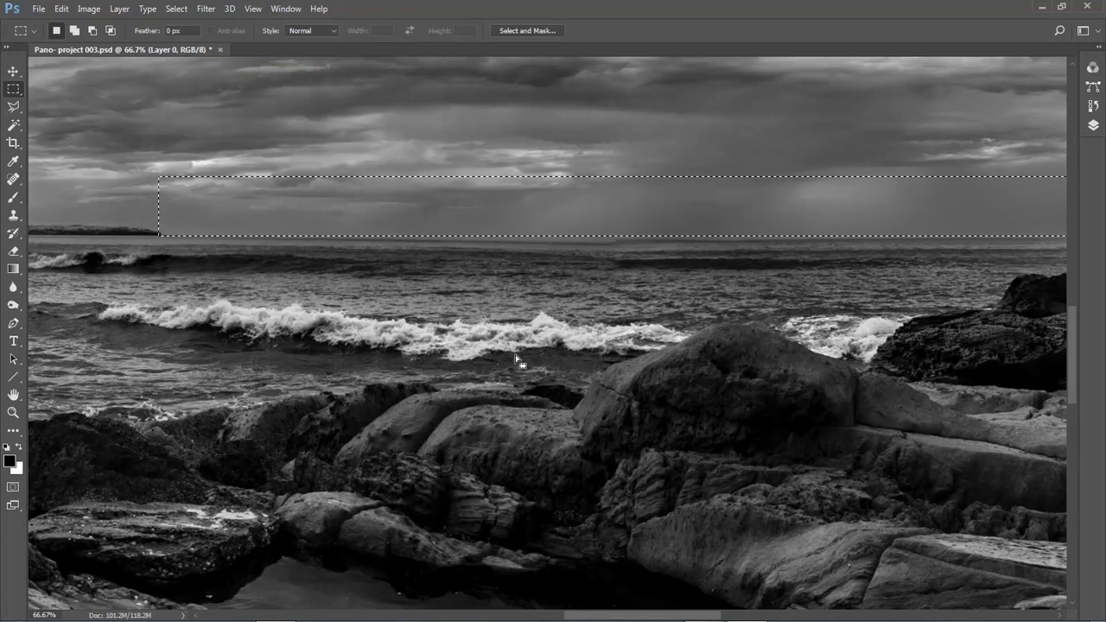
pyautogui.click(526, 266)
pyautogui.moveTo(14, 220); pyautogui.dragTo(49, 213)
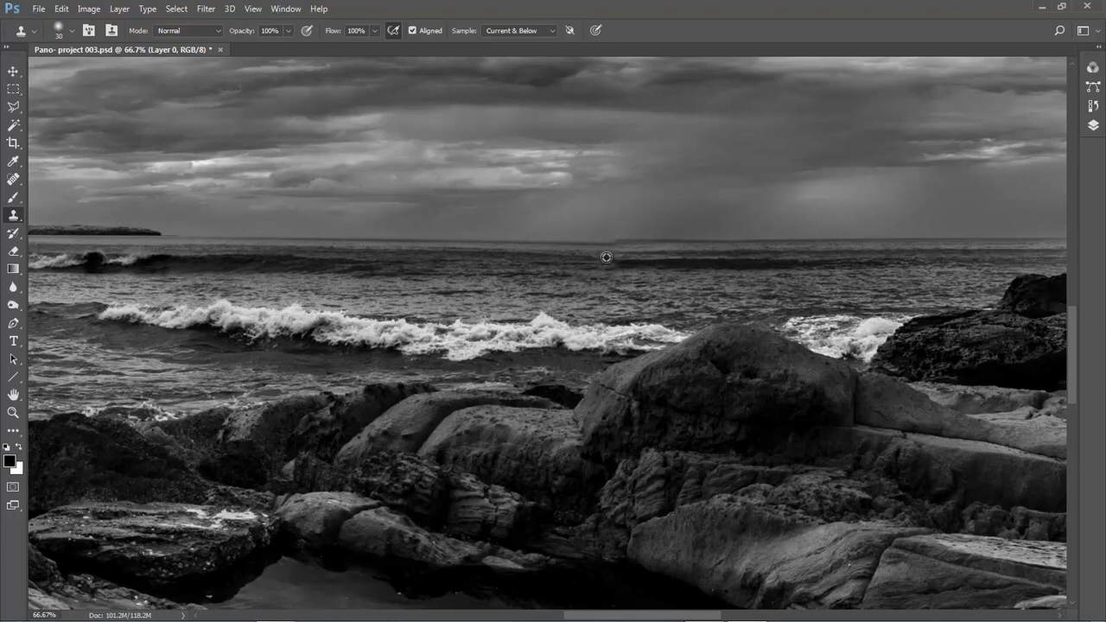
# Try to clone sea texture along the uneven horizon to cover the step in the middle of the panorama
pyautogui.keyDown('alt'); pyautogui.click(637, 247); pyautogui.keyUp('alt')
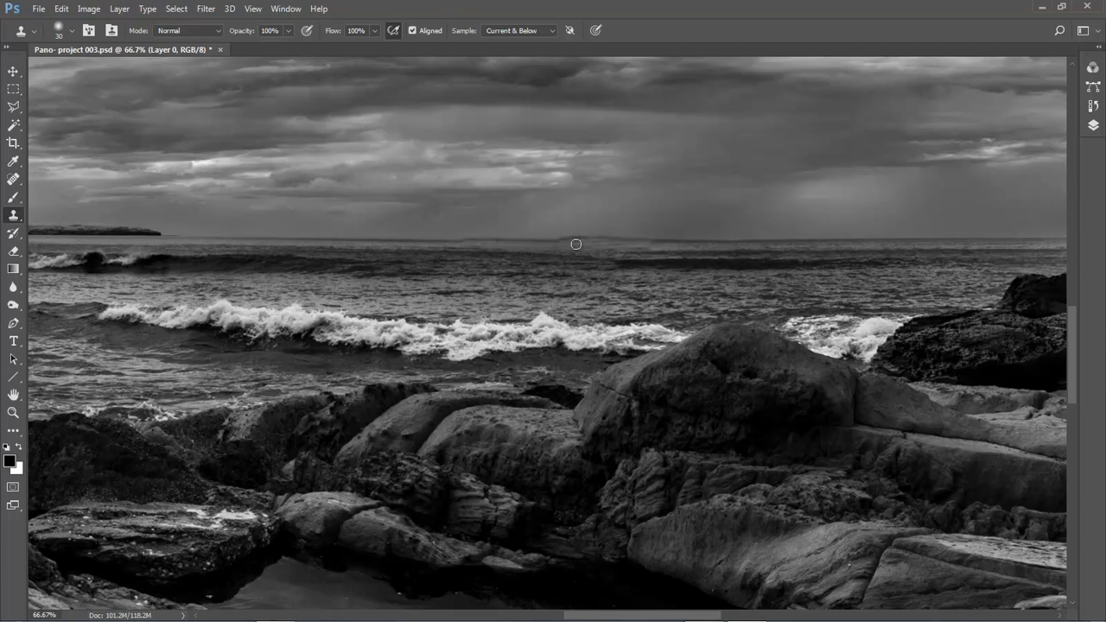
pyautogui.moveTo(559, 238)
pyautogui.mouseDown()
pyautogui.moveTo(532, 239)
pyautogui.moveTo(752, 240)
pyautogui.mouseUp()
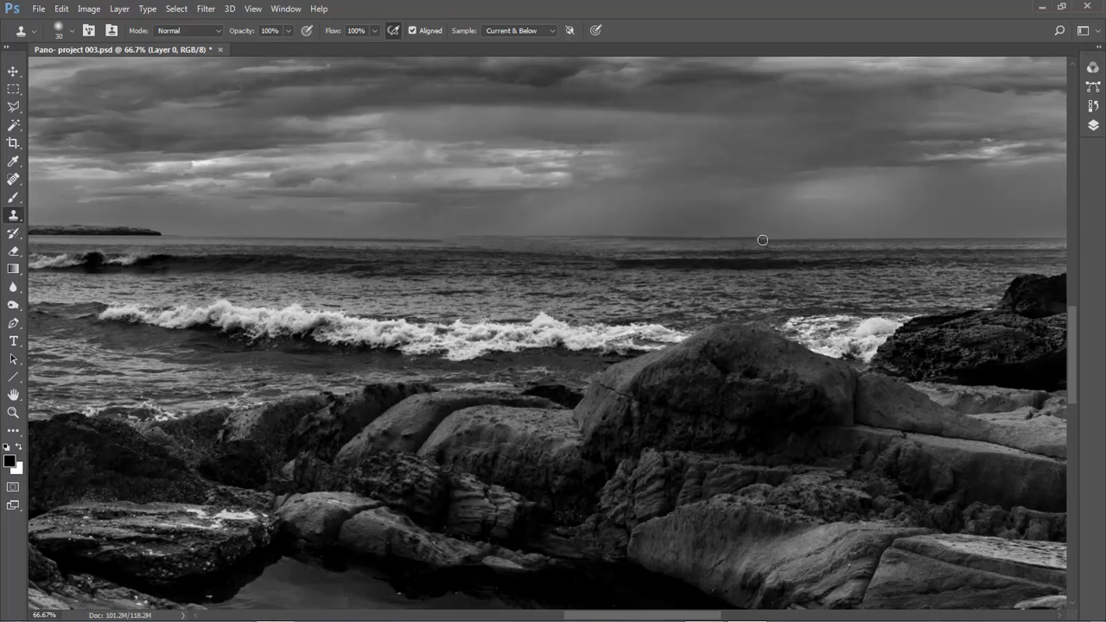
pyautogui.moveTo(624, 237); pyautogui.dragTo(760, 240)
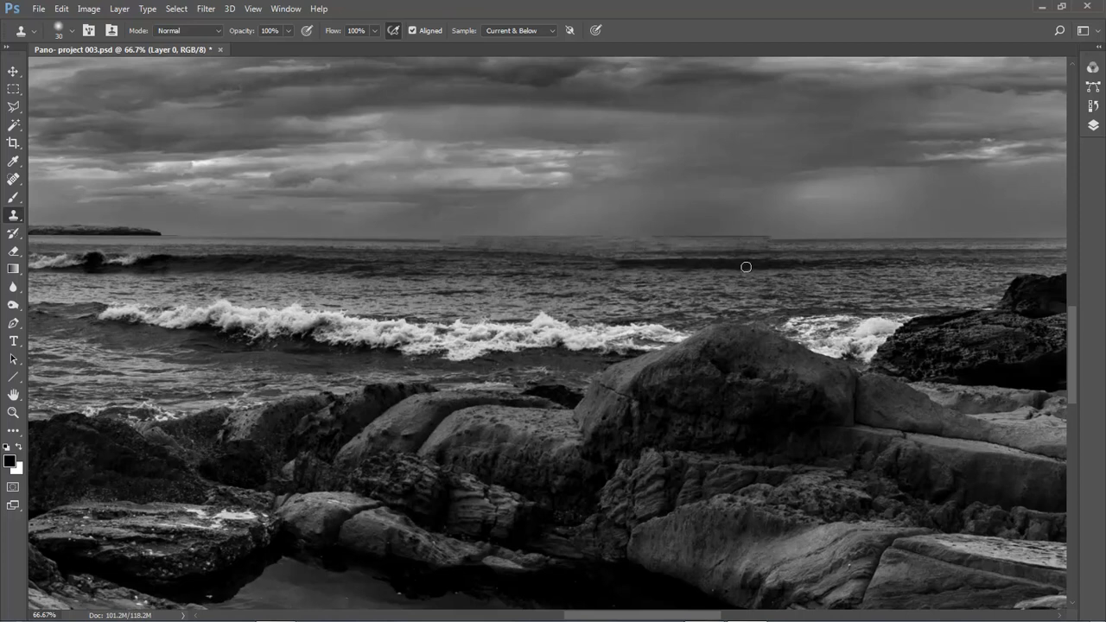
# Undo all the clone strokes by reverting the history to the Select Inverse state
pyautogui.click(1093, 105)
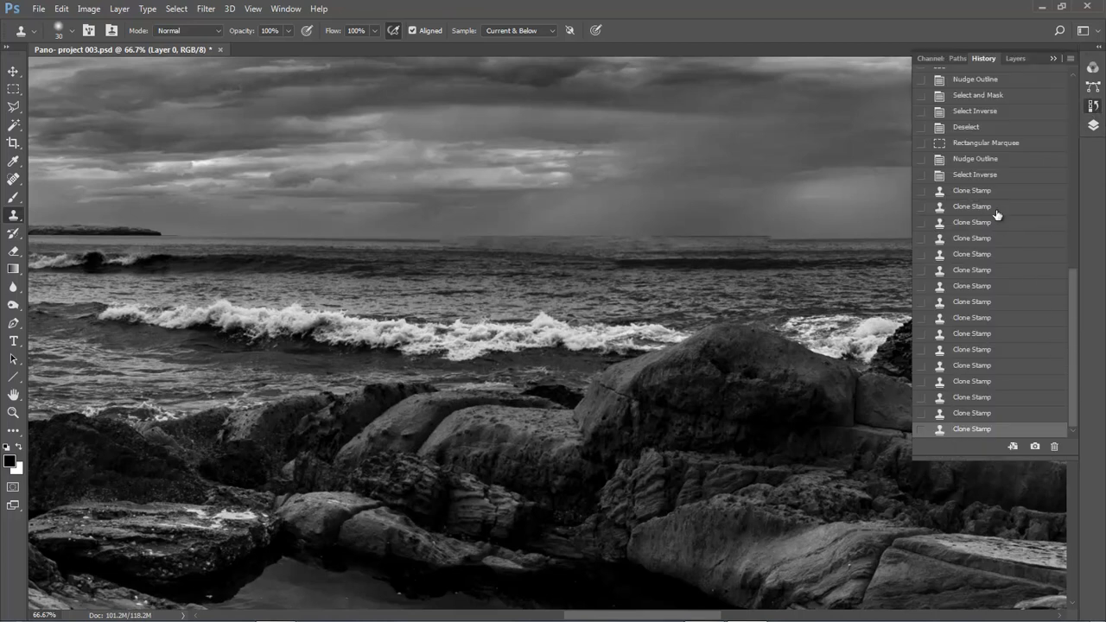
pyautogui.click(966, 176)
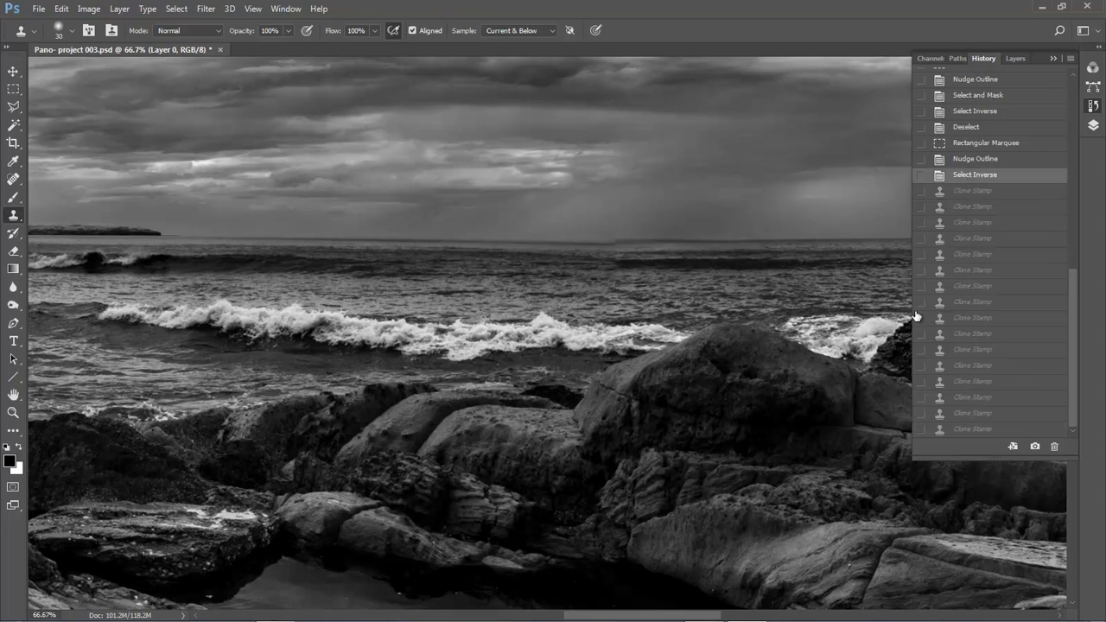
pyautogui.click(990, 28)
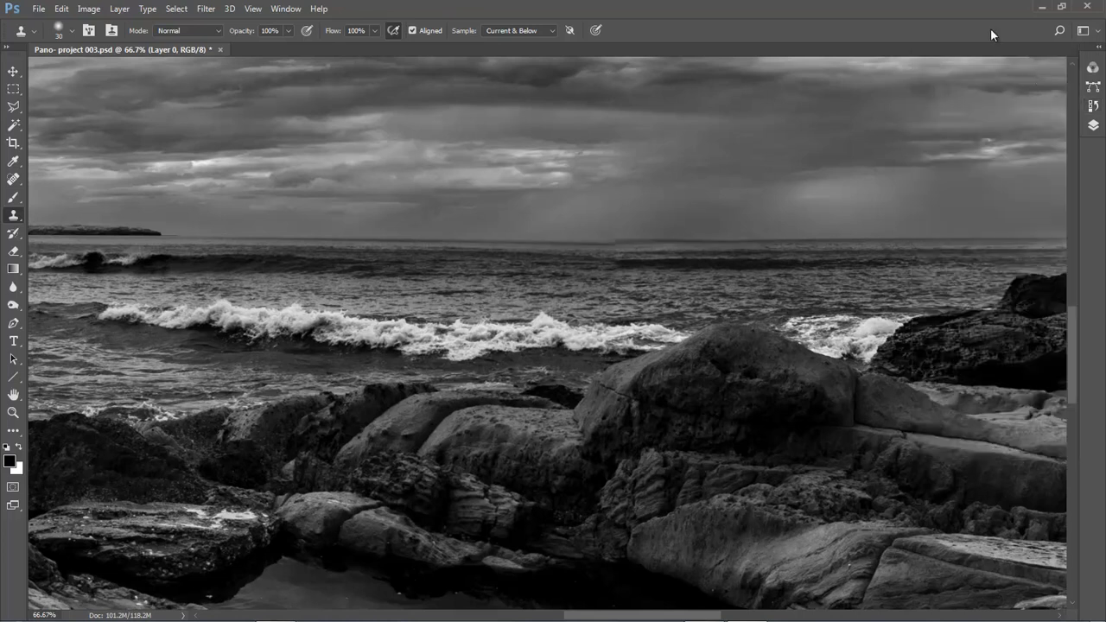
# Duplicate Layer 0 to have a separate copy above the original for retouching the horizon
pyautogui.click(1094, 127)
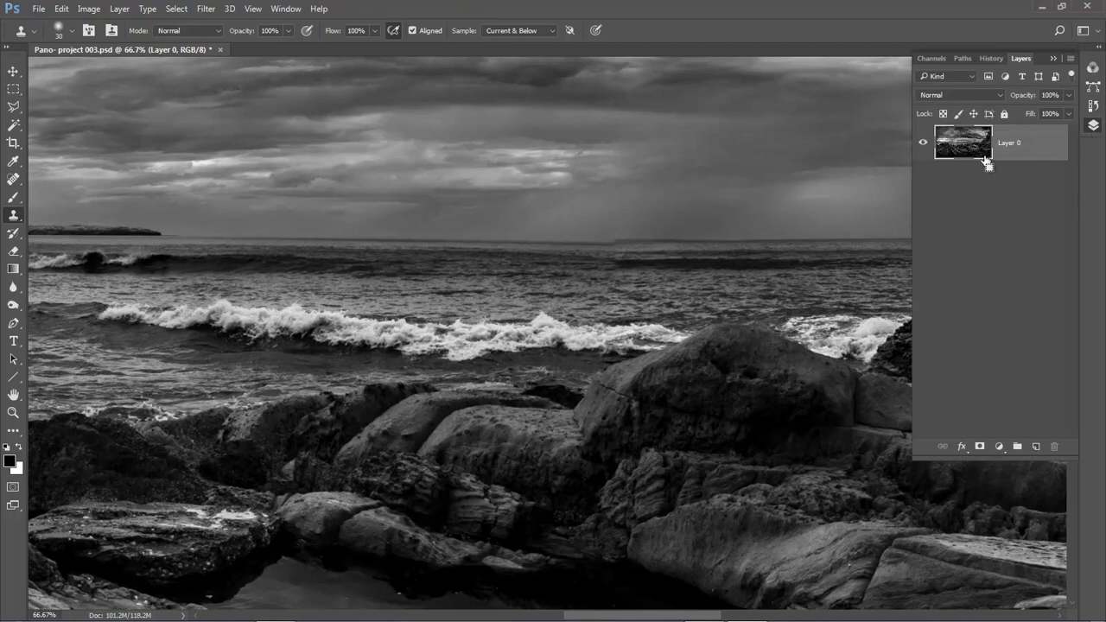
pyautogui.moveTo(964, 145); pyautogui.dragTo(1036, 446)
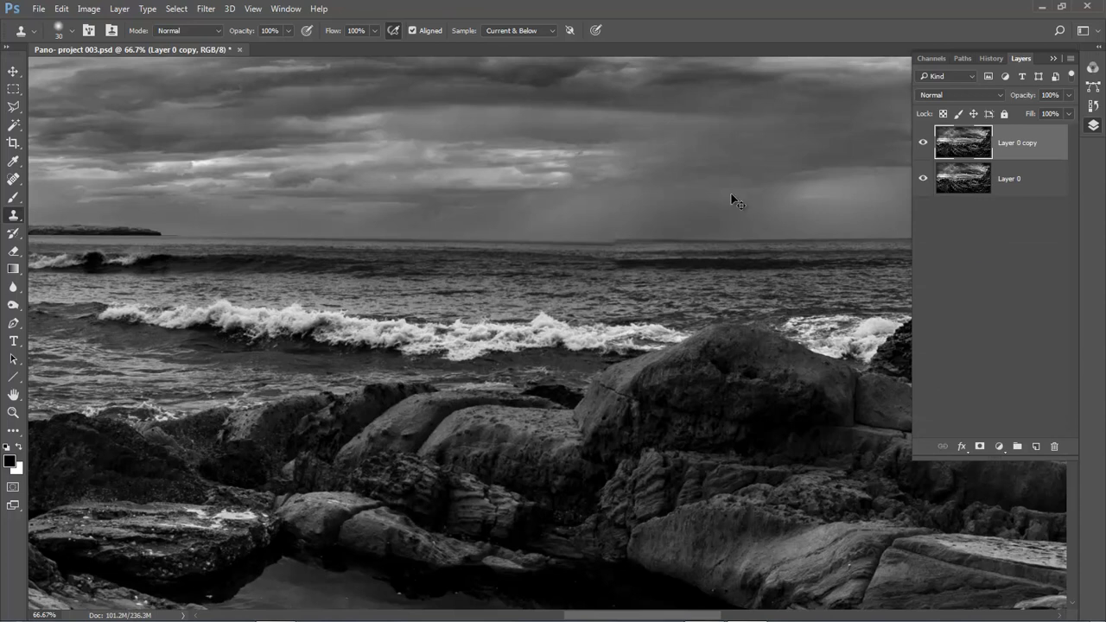
pyautogui.hotkey('ctrl', 'shift', 'd')
pyautogui.hotkey('ctrl', 'd')
pyautogui.press('F7')
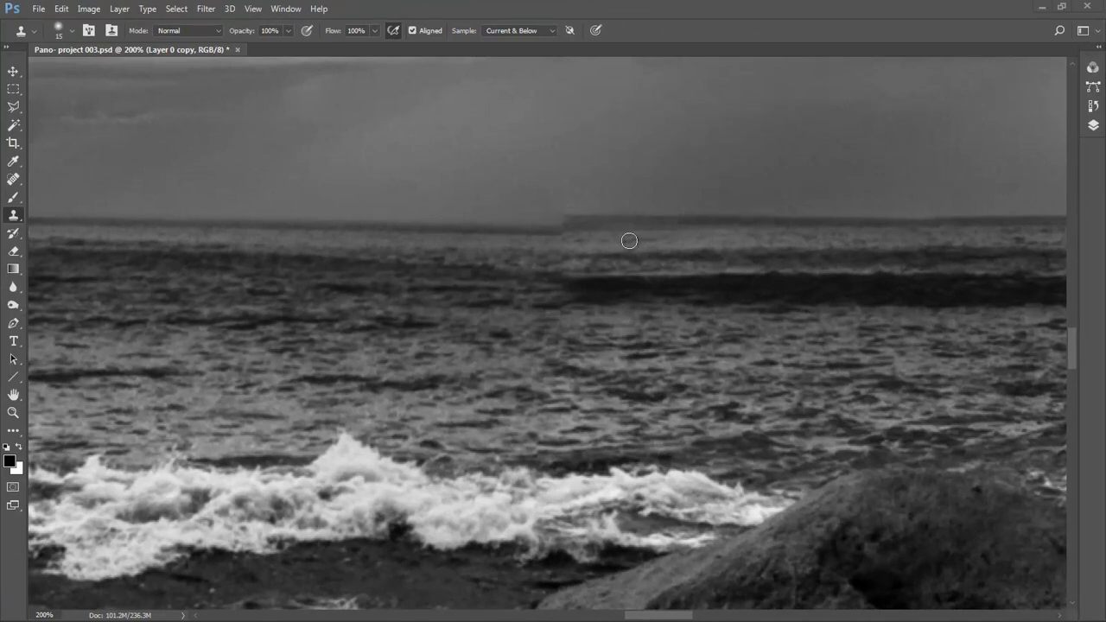
# Clone sea texture with the Clone Stamp along the horizon from the central step across to the distant headland
pyautogui.keyDown('alt'); pyautogui.click(629, 241); pyautogui.keyUp('alt')
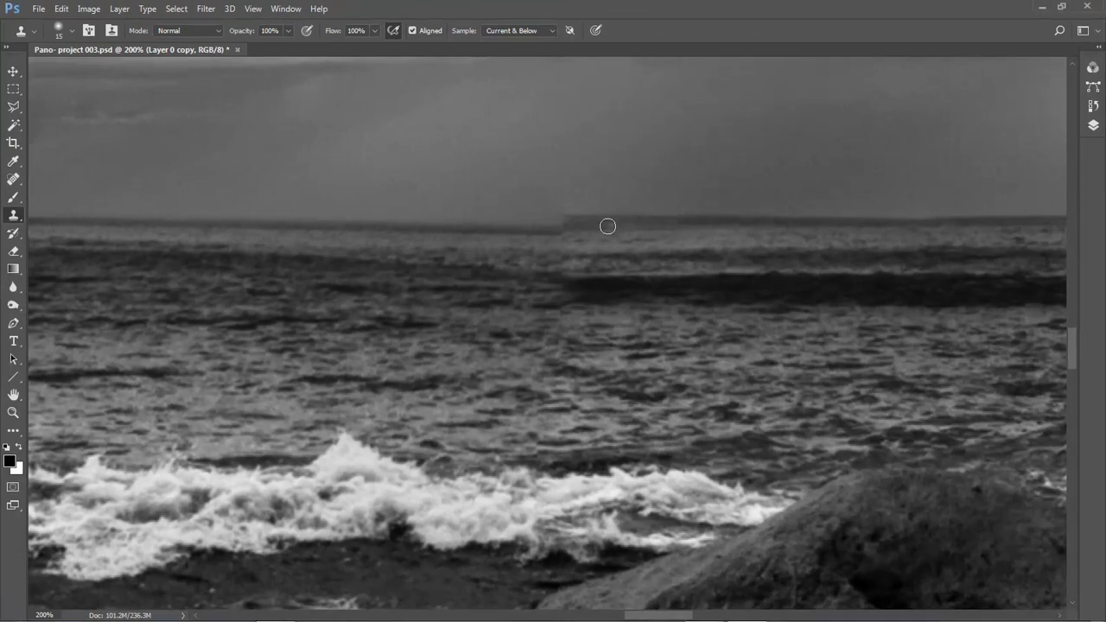
pyautogui.moveTo(612, 221)
pyautogui.mouseDown()
pyautogui.moveTo(297, 214)
pyautogui.moveTo(955, 214)
pyautogui.moveTo(89, 207)
pyautogui.mouseUp()
pyautogui.moveTo(264, 257); pyautogui.dragTo(580, 251)
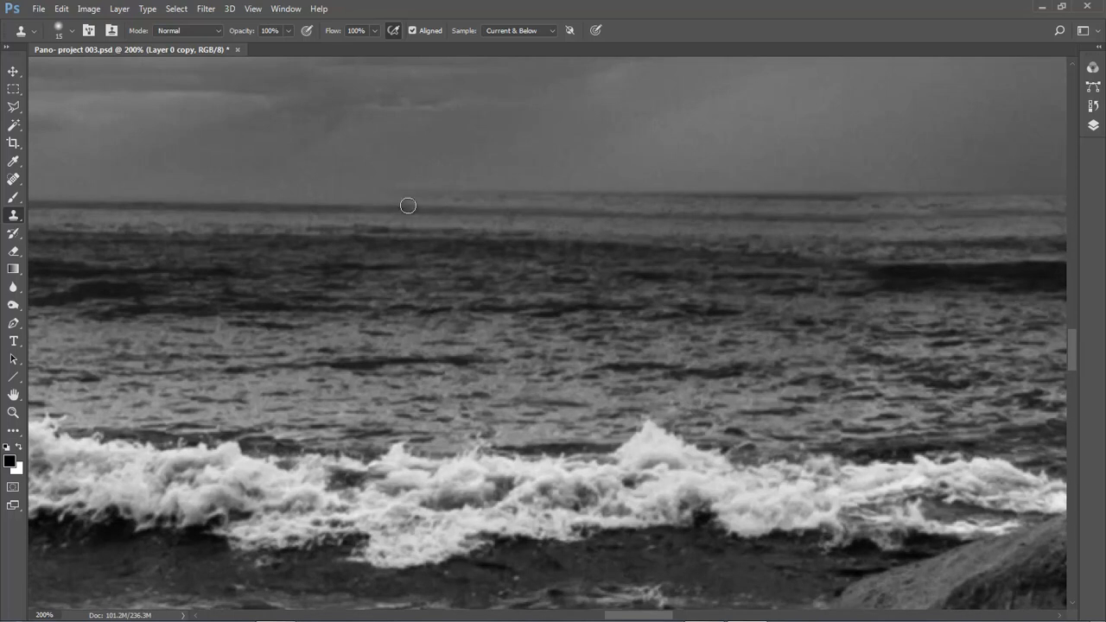
pyautogui.keyDown('alt'); pyautogui.click(404, 221); pyautogui.keyUp('alt')
pyautogui.moveTo(415, 196)
pyautogui.mouseDown()
pyautogui.moveTo(213, 195)
pyautogui.moveTo(455, 197)
pyautogui.mouseUp()
pyautogui.moveTo(259, 214)
pyautogui.mouseDown()
pyautogui.moveTo(509, 230)
pyautogui.moveTo(469, 235)
pyautogui.mouseUp()
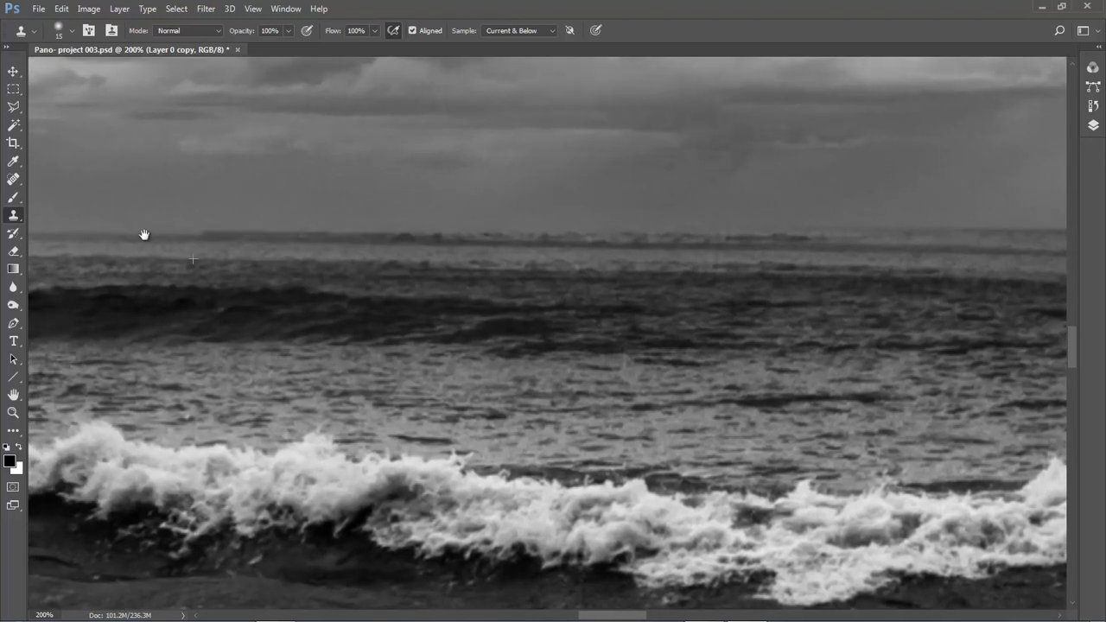
pyautogui.moveTo(165, 247); pyautogui.dragTo(354, 254)
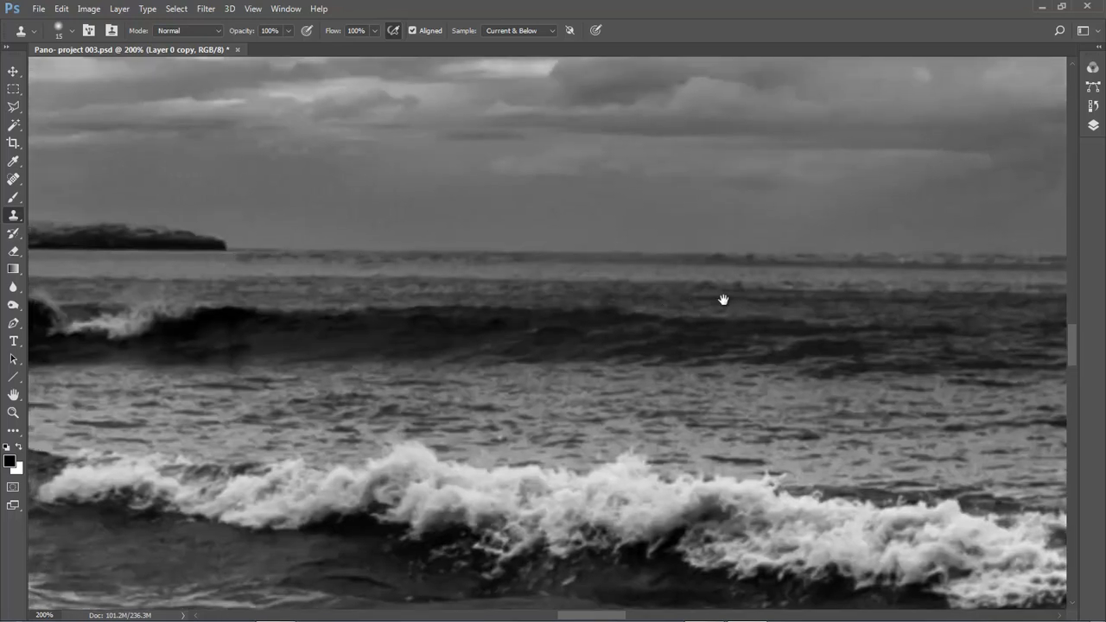
# Clone sea texture along the horizon above the rounded boulder, continuing the raised sea line towards the rocky shore
pyautogui.moveTo(824, 301); pyautogui.dragTo(89, 289)
pyautogui.moveTo(832, 282)
pyautogui.mouseDown()
pyautogui.moveTo(524, 282)
pyautogui.moveTo(267, 242)
pyautogui.mouseUp()
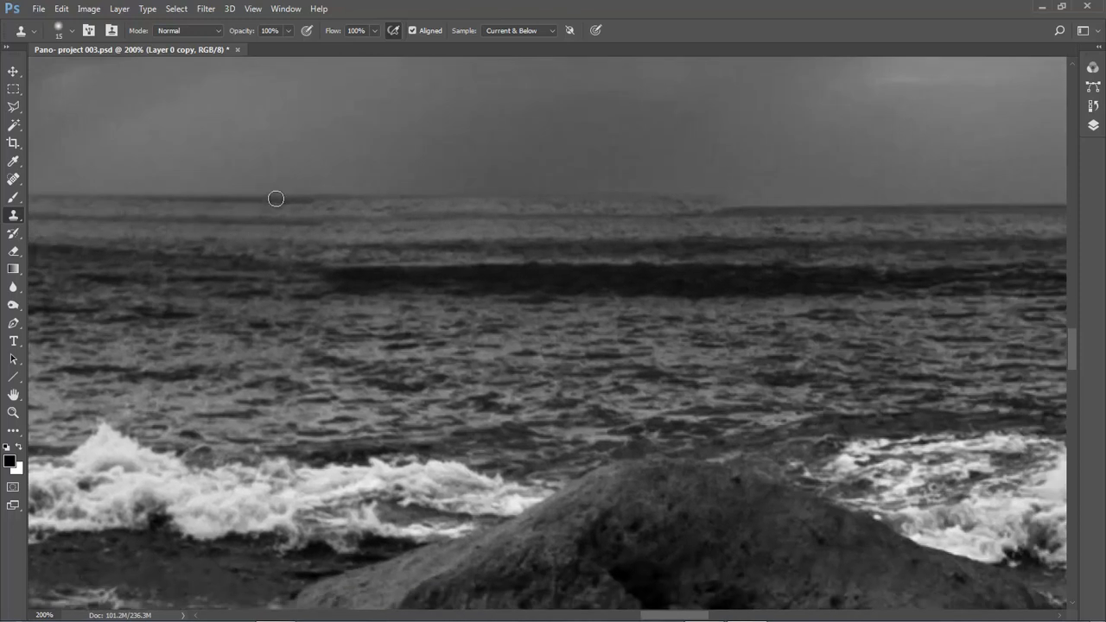
pyautogui.moveTo(354, 202)
pyautogui.mouseDown()
pyautogui.moveTo(133, 209)
pyautogui.moveTo(86, 200)
pyautogui.moveTo(791, 199)
pyautogui.mouseUp()
pyautogui.moveTo(733, 238); pyautogui.dragTo(290, 216)
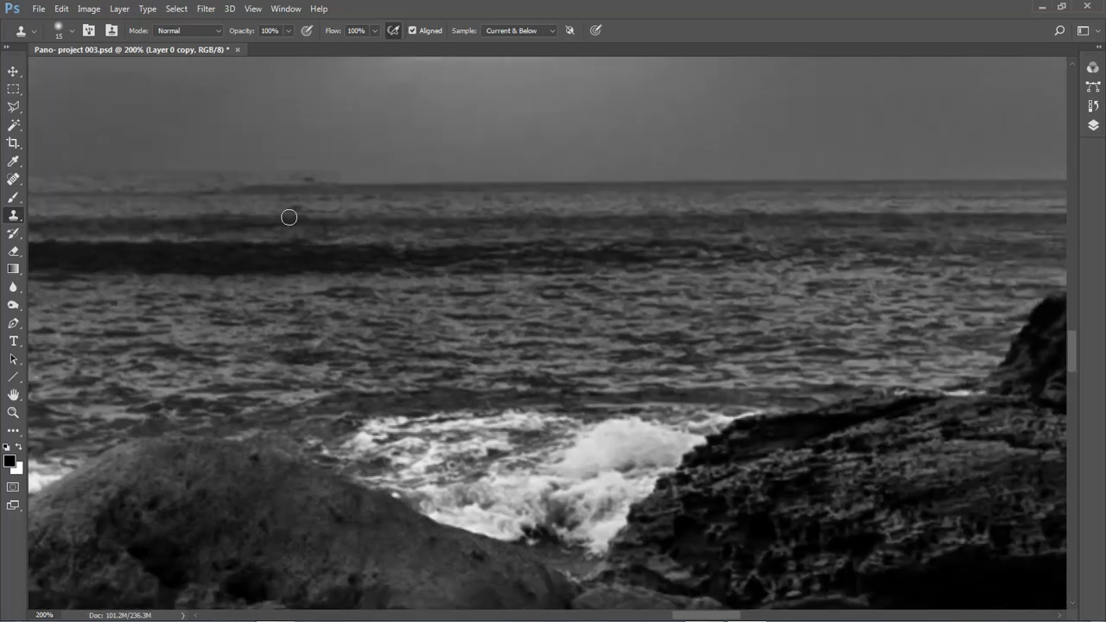
pyautogui.moveTo(334, 175)
pyautogui.mouseDown()
pyautogui.moveTo(622, 178)
pyautogui.moveTo(351, 178)
pyautogui.moveTo(693, 193)
pyautogui.moveTo(610, 176)
pyautogui.moveTo(992, 184)
pyautogui.moveTo(469, 190)
pyautogui.moveTo(851, 177)
pyautogui.moveTo(787, 209)
pyautogui.mouseUp()
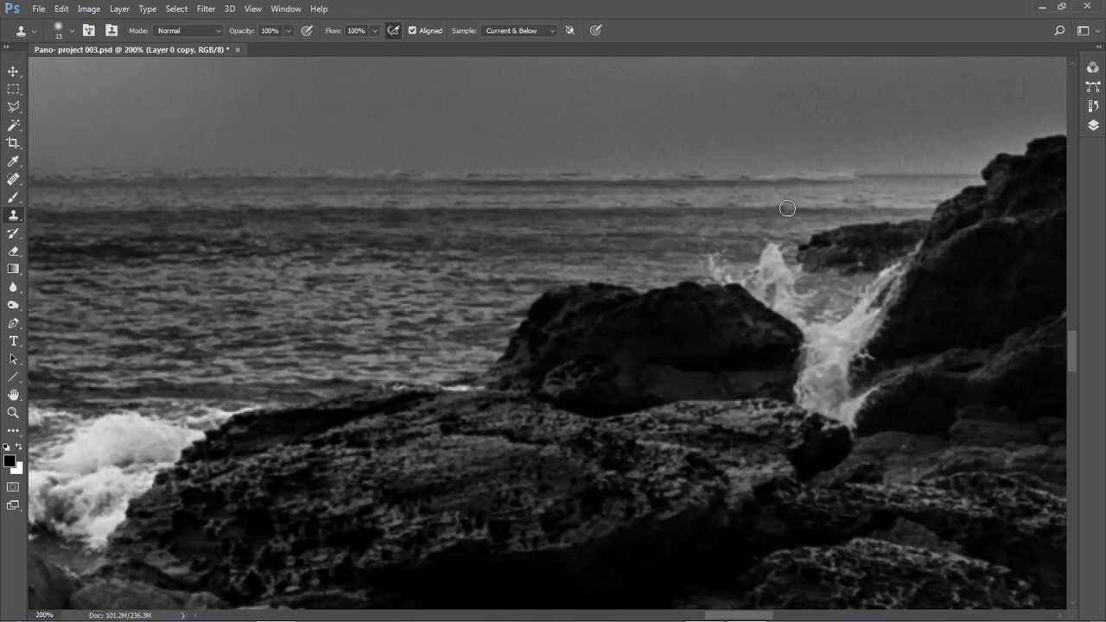
# Extend the cloned horizon behind the splashing wave up to the edge of the dark cliff
pyautogui.press('super')
pyautogui.keyDown('alt'); pyautogui.click(655, 202); pyautogui.keyUp('alt')
pyautogui.moveTo(615, 172); pyautogui.dragTo(959, 173)
pyautogui.keyDown('alt'); pyautogui.click(891, 193); pyautogui.keyUp('alt')
pyautogui.moveTo(944, 178); pyautogui.dragTo(970, 175)
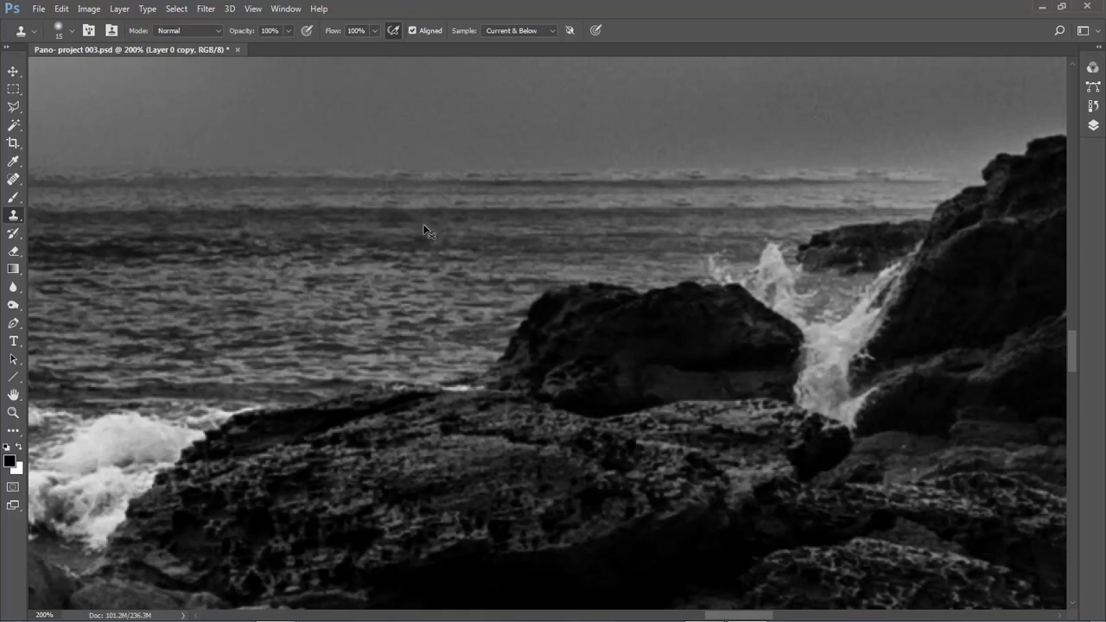
# Heal a repeated dark fleck just below the horizon above the boulder, using the Spot Healing Brush at size 10
pyautogui.hotkey('ctrl', '0')
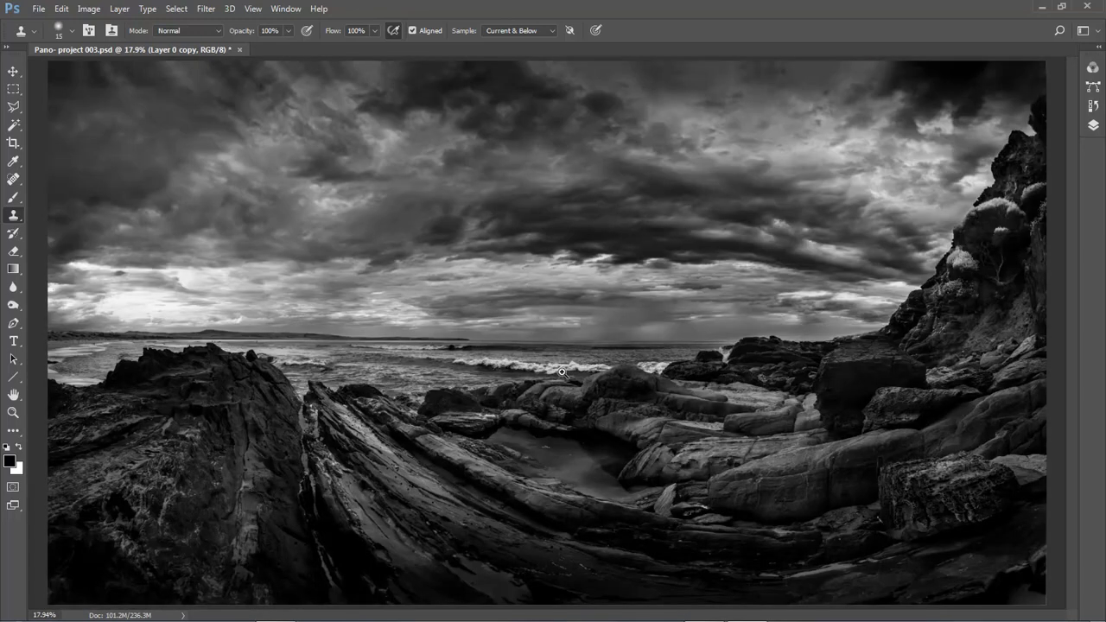
pyautogui.moveTo(424, 266); pyautogui.dragTo(718, 413)
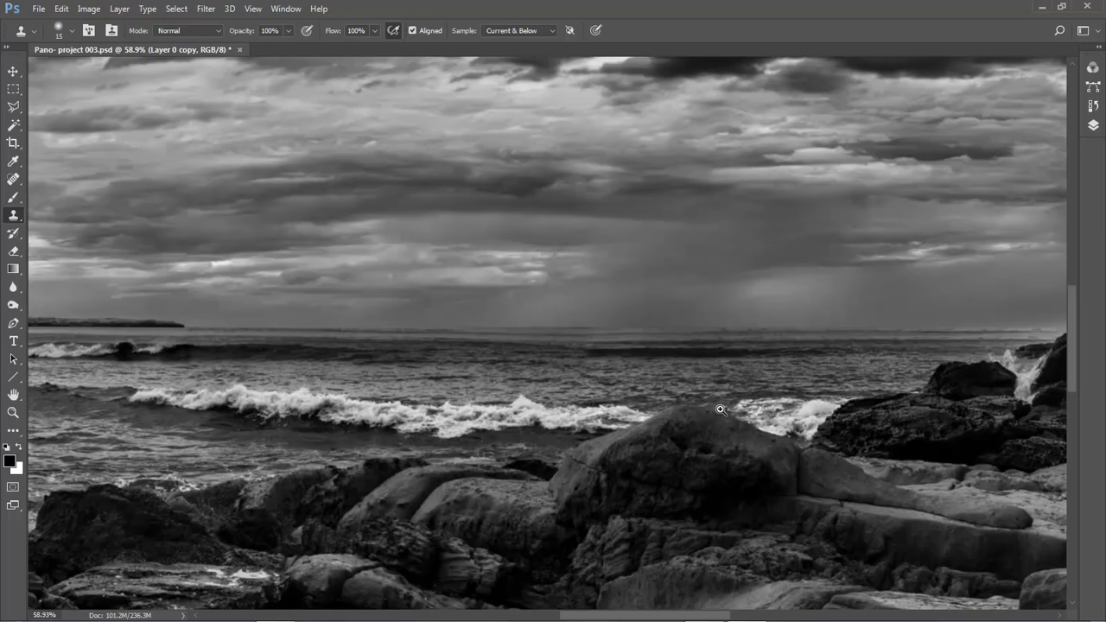
pyautogui.keyDown('ctrl'); pyautogui.click(552, 333); pyautogui.keyUp('ctrl')
pyautogui.keyDown('ctrl'); pyautogui.click(539, 357); pyautogui.keyUp('ctrl')
pyautogui.keyDown('ctrl'); pyautogui.click(532, 366); pyautogui.keyUp('ctrl')
pyautogui.moveTo(526, 370)
pyautogui.mouseDown()
pyautogui.moveTo(374, 320)
pyautogui.moveTo(140, 316)
pyautogui.mouseUp()
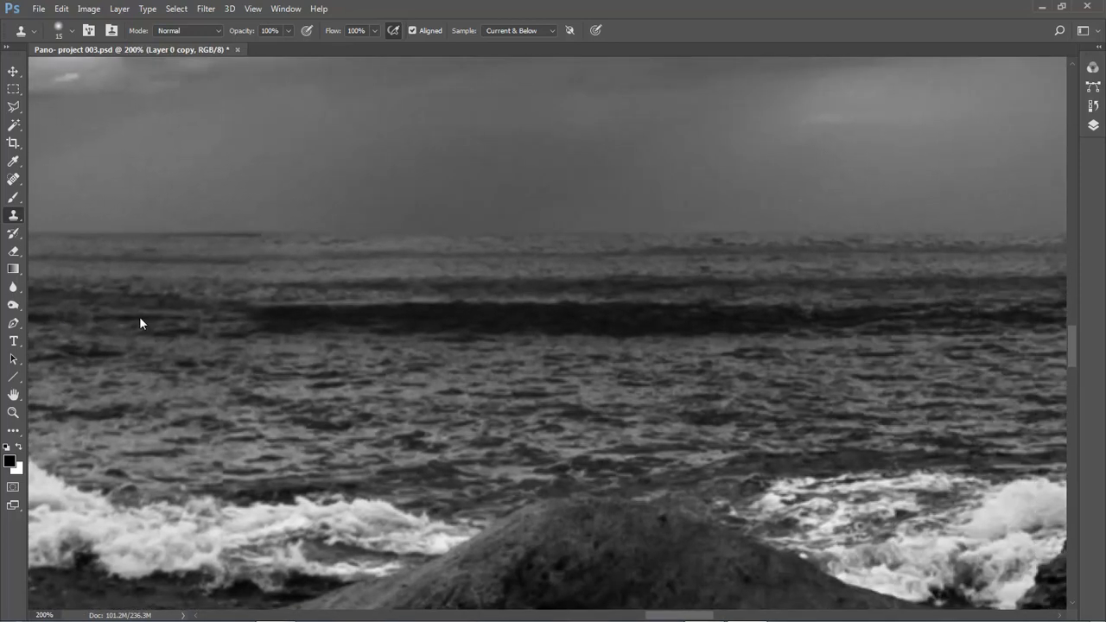
pyautogui.click(13, 179)
pyautogui.click(57, 183)
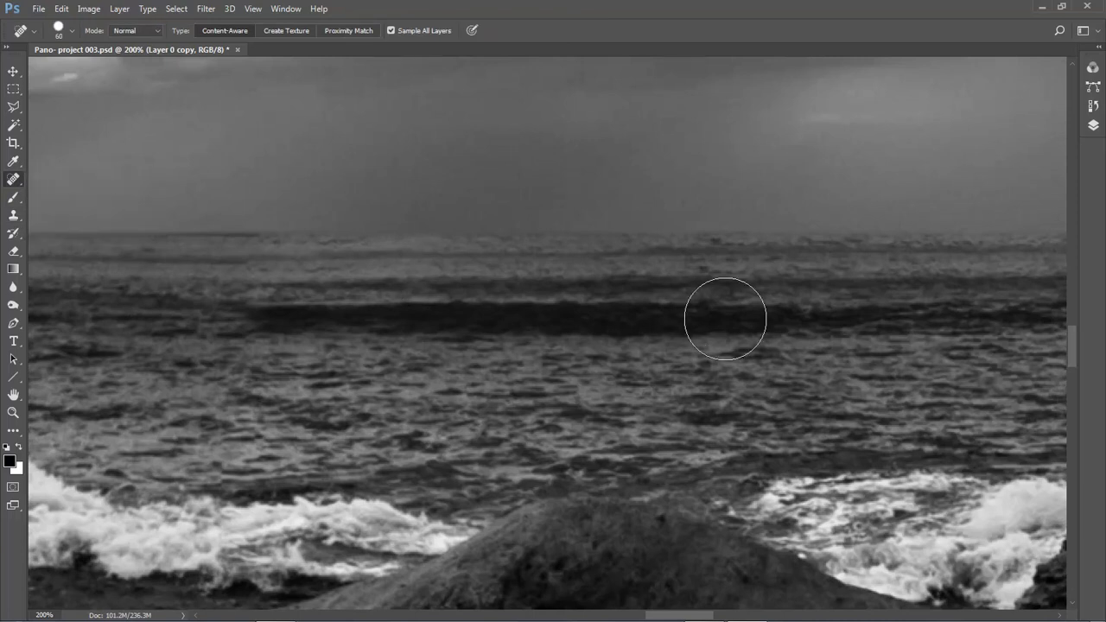
pyautogui.press('p')
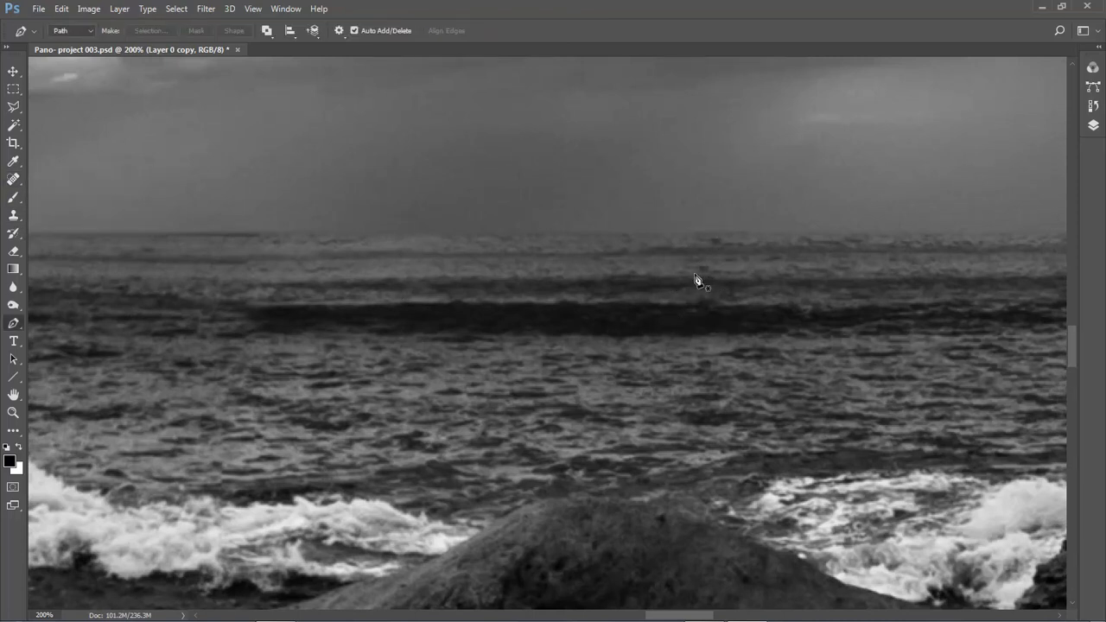
pyautogui.click(12, 181)
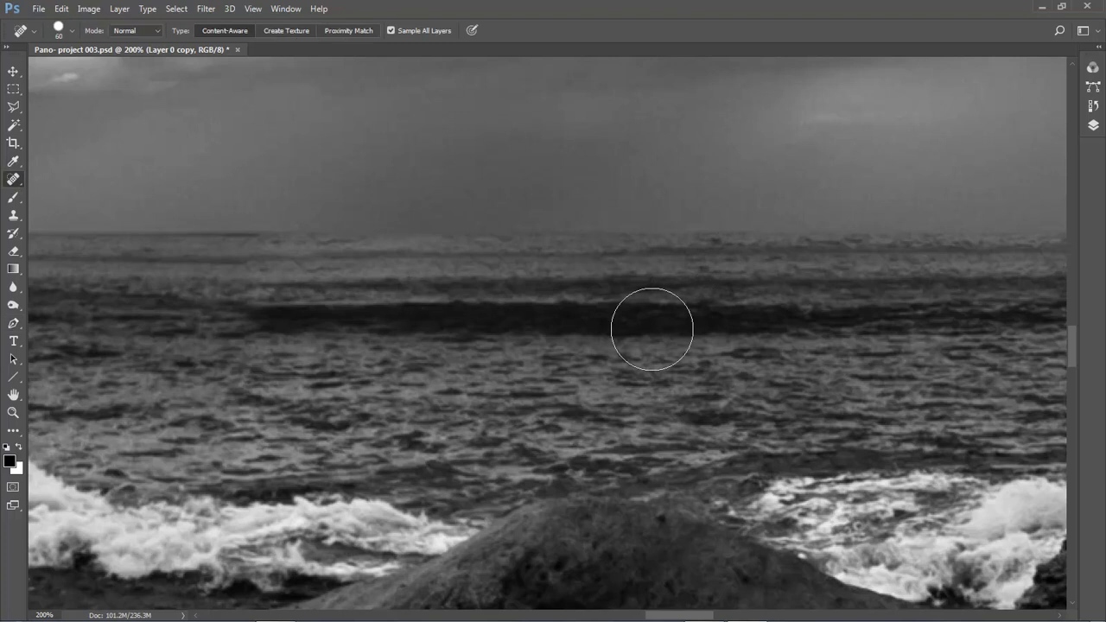
pyautogui.press('[')
pyautogui.press('[')
pyautogui.press('[')
pyautogui.click(703, 268)
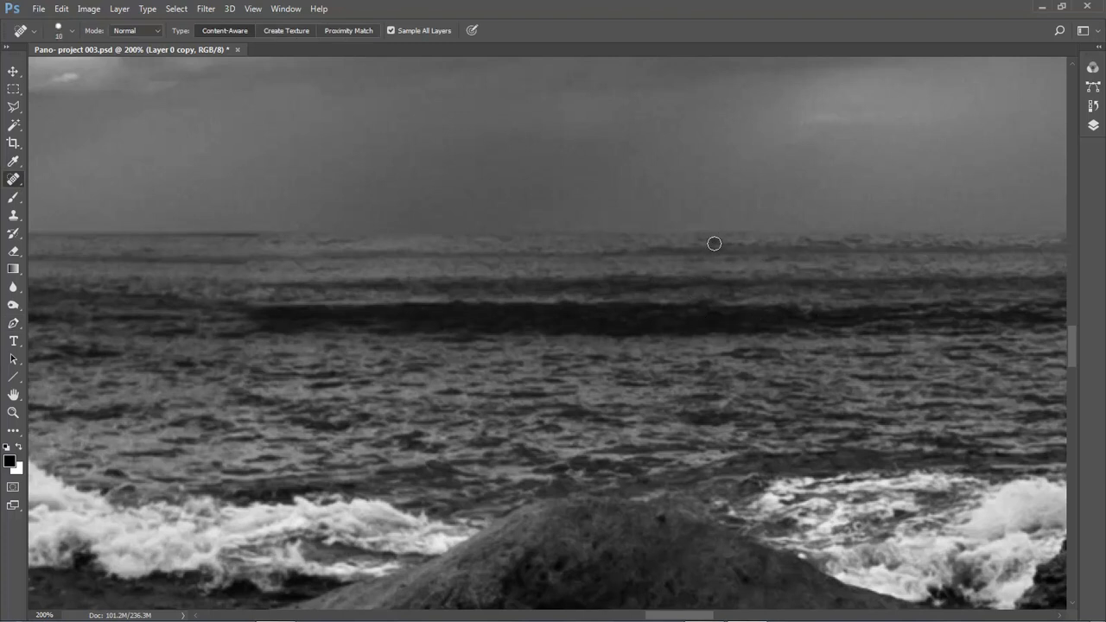
# Heal clone marks along the horizon between the central swell and the tip of the headland
pyautogui.moveTo(336, 295); pyautogui.dragTo(783, 296)
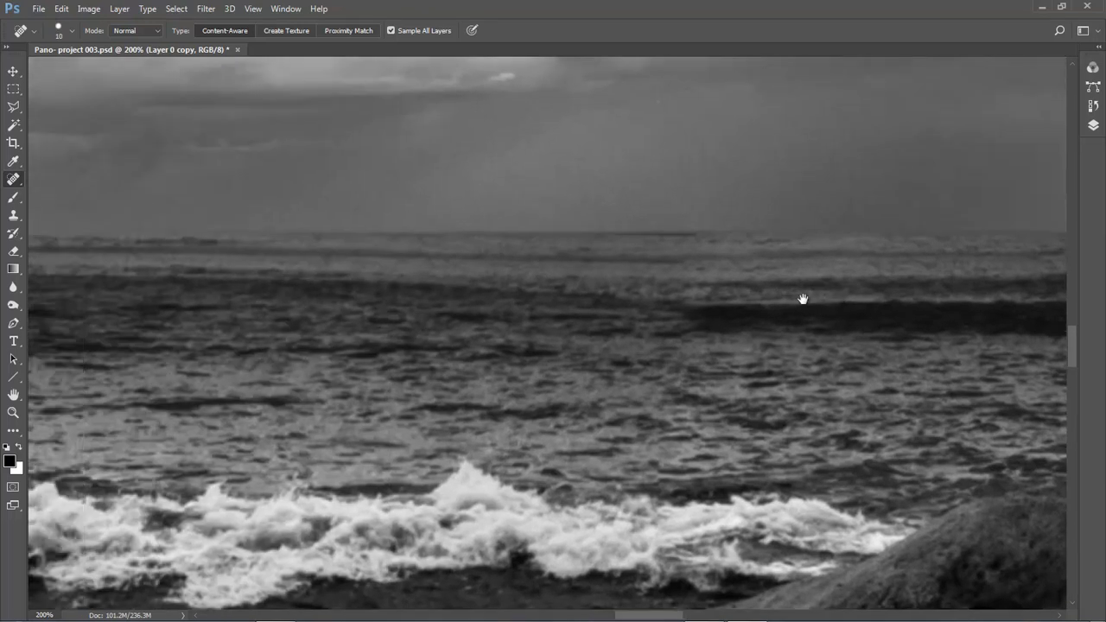
pyautogui.moveTo(368, 278); pyautogui.dragTo(556, 285)
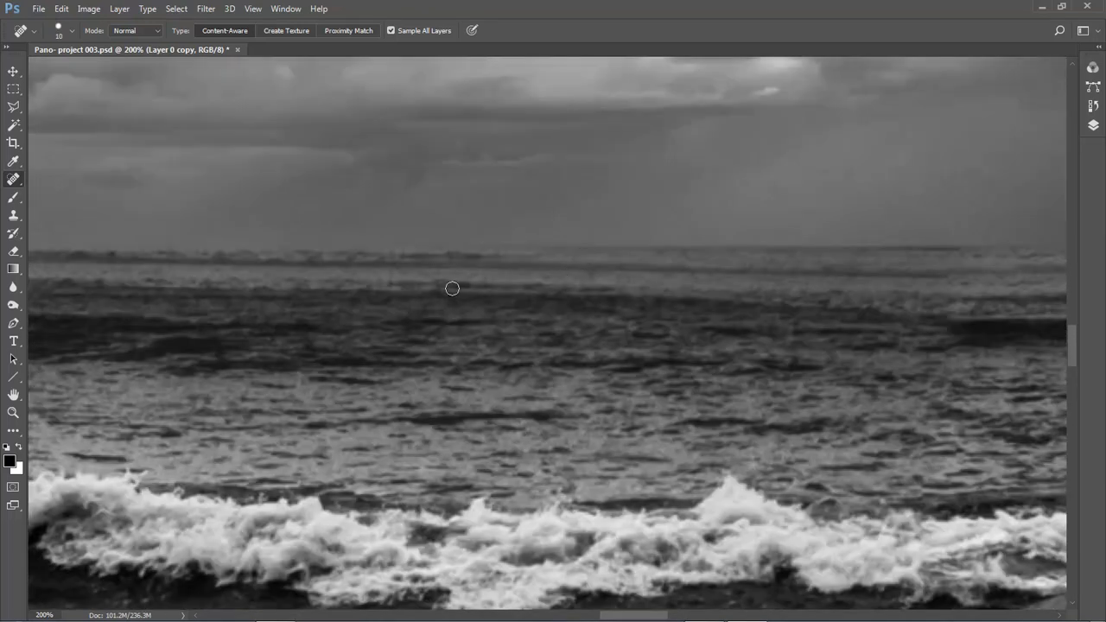
pyautogui.moveTo(384, 286); pyautogui.dragTo(791, 304)
pyautogui.moveTo(290, 302); pyautogui.dragTo(752, 309)
pyautogui.moveTo(441, 289); pyautogui.dragTo(441, 282)
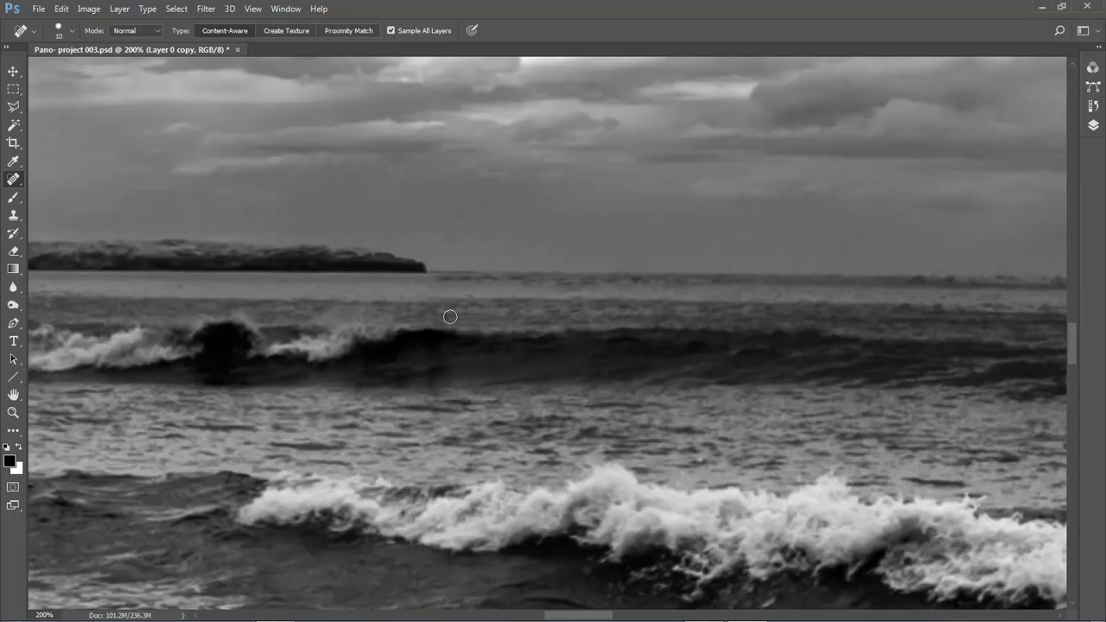
pyautogui.click(480, 284)
# Heal the remaining repeated marks along the horizon from the headland back to the sea above the boulder
pyautogui.moveTo(793, 301); pyautogui.dragTo(375, 292)
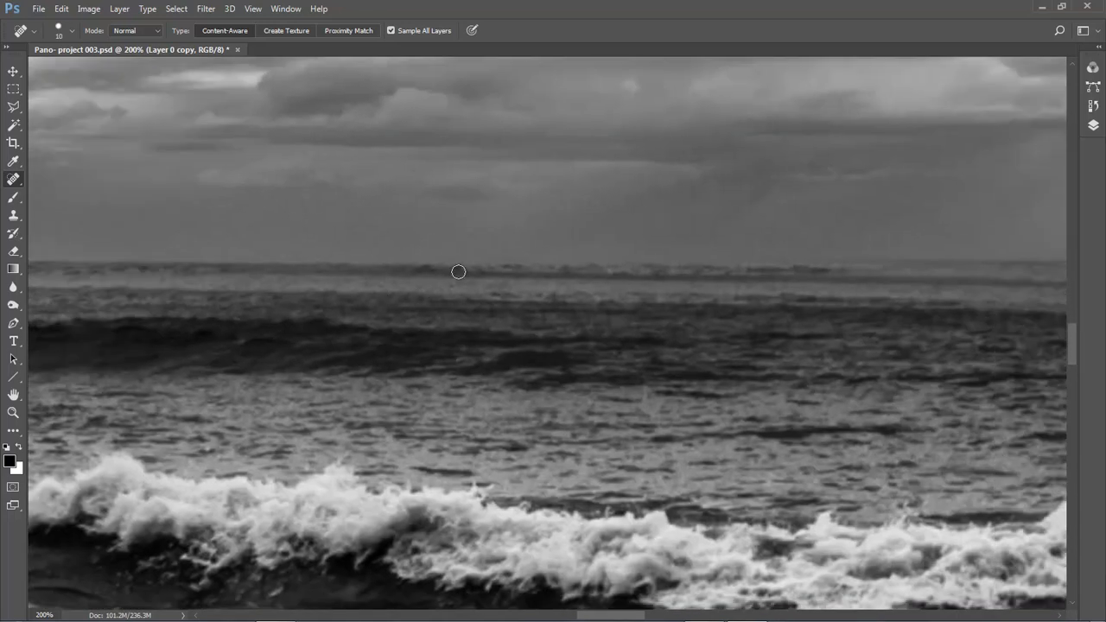
pyautogui.moveTo(874, 299); pyautogui.dragTo(369, 272)
pyautogui.moveTo(839, 292); pyautogui.dragTo(533, 257)
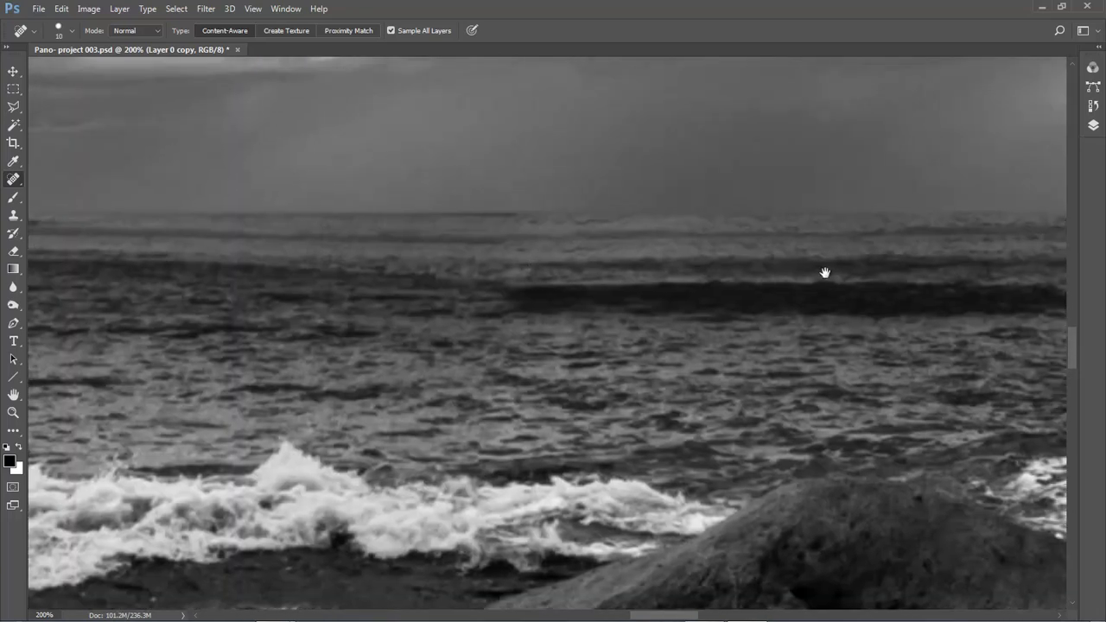
pyautogui.moveTo(822, 276); pyautogui.dragTo(571, 284)
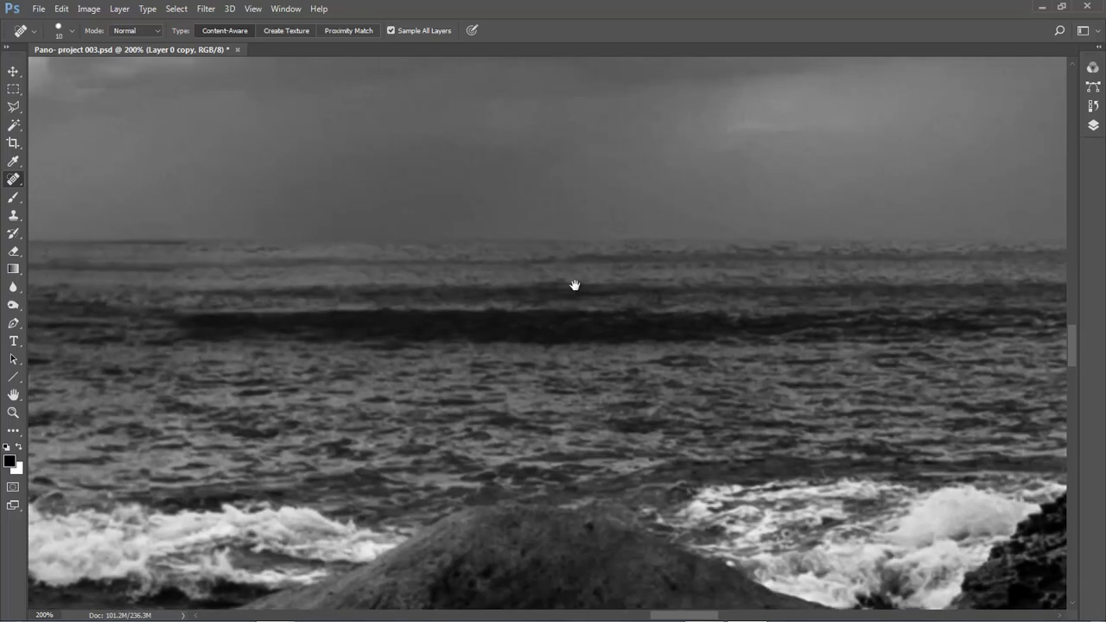
pyautogui.moveTo(826, 281); pyautogui.dragTo(659, 276)
pyautogui.moveTo(942, 282); pyautogui.dragTo(551, 290)
pyautogui.moveTo(785, 303); pyautogui.dragTo(810, 293)
pyautogui.moveTo(134, 303); pyautogui.dragTo(462, 305)
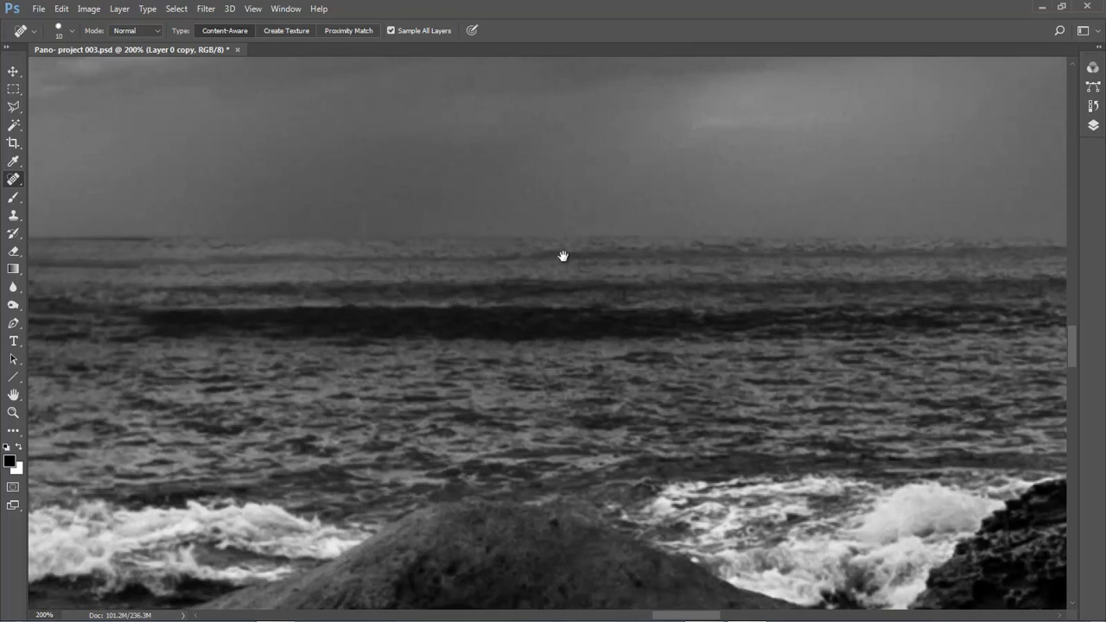
pyautogui.moveTo(281, 296); pyautogui.dragTo(841, 292)
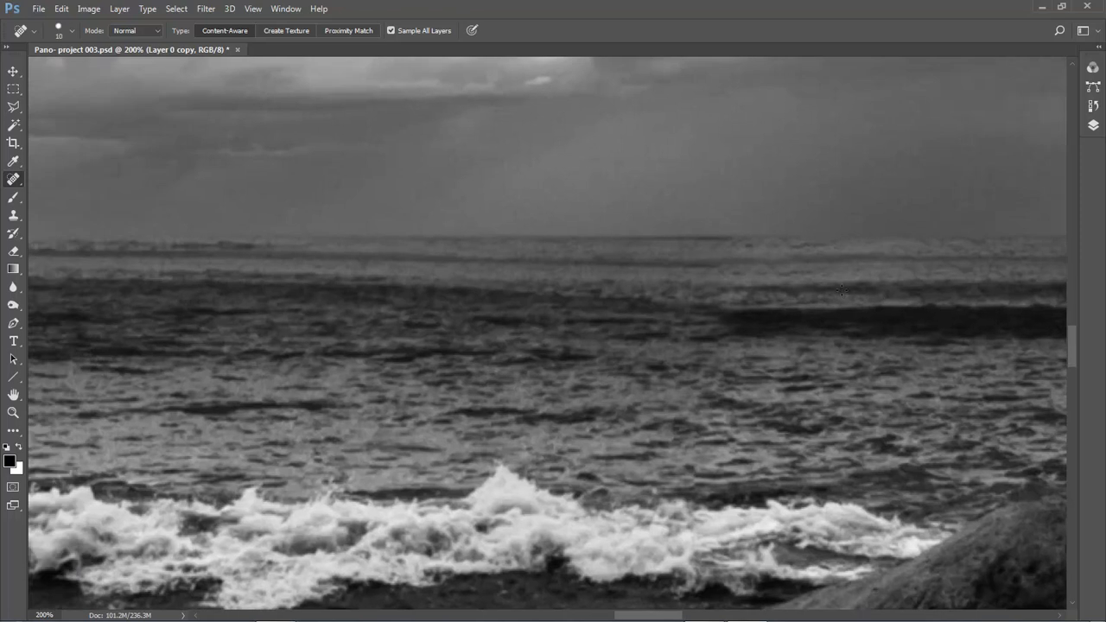
# Blend the abrupt end of the dark swell into the sea with the Clone Stamp, using a larger brush and reduced flow
pyautogui.hotkey('ctrl', '0')
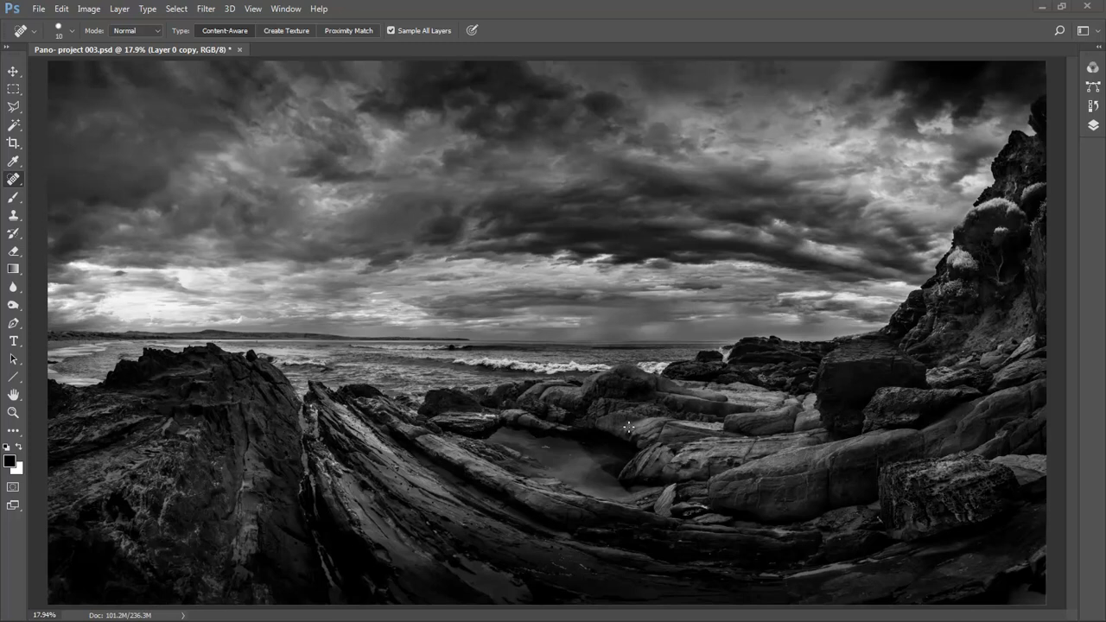
pyautogui.keyDown('ctrl'); pyautogui.click(587, 352); pyautogui.keyUp('ctrl')
pyautogui.keyDown('ctrl'); pyautogui.click(603, 354); pyautogui.keyUp('ctrl')
pyautogui.keyDown('ctrl'); pyautogui.click(603, 351); pyautogui.keyUp('ctrl')
pyautogui.keyDown('ctrl'); pyautogui.click(605, 352); pyautogui.keyUp('ctrl')
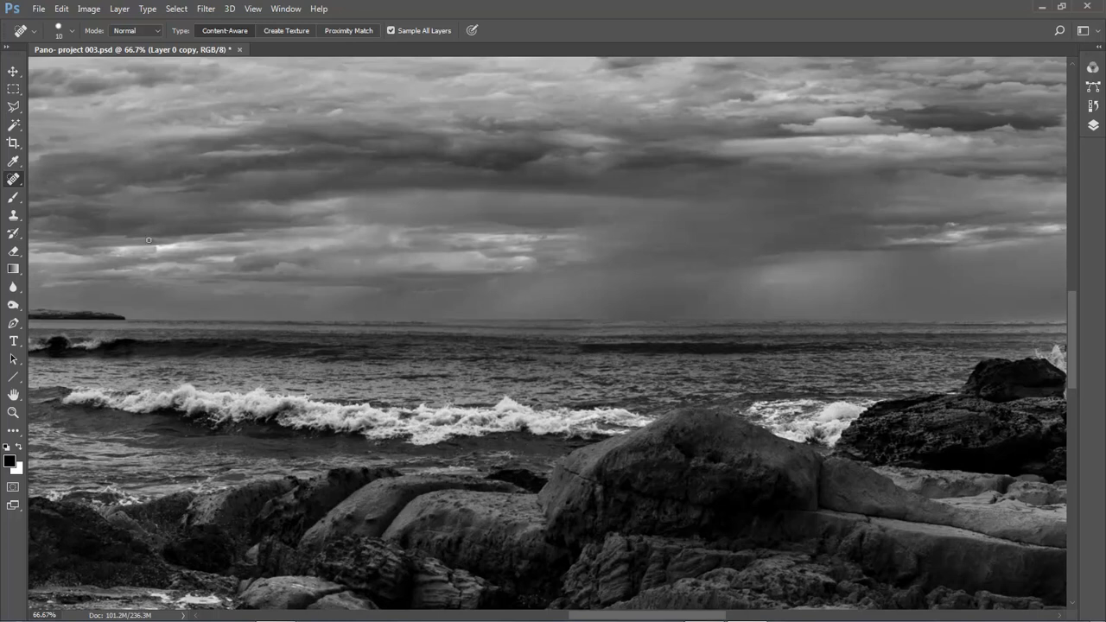
pyautogui.click(13, 215)
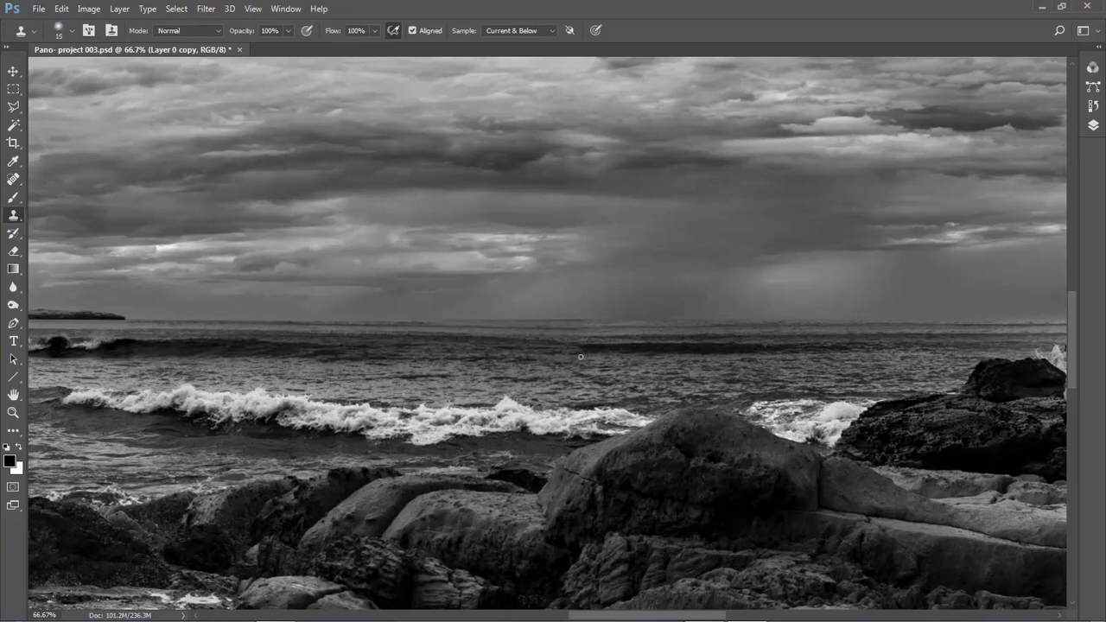
pyautogui.press(']')
pyautogui.press(']')
pyautogui.press(']')
pyautogui.press(']')
pyautogui.keyDown('alt'); pyautogui.click(618, 348); pyautogui.keyUp('alt')
pyautogui.hotkey('shift', '3')
pyautogui.moveTo(577, 348); pyautogui.dragTo(512, 356)
# Set the Burn tool to the Midtones range with a brush size of 25
pyautogui.click(15, 305)
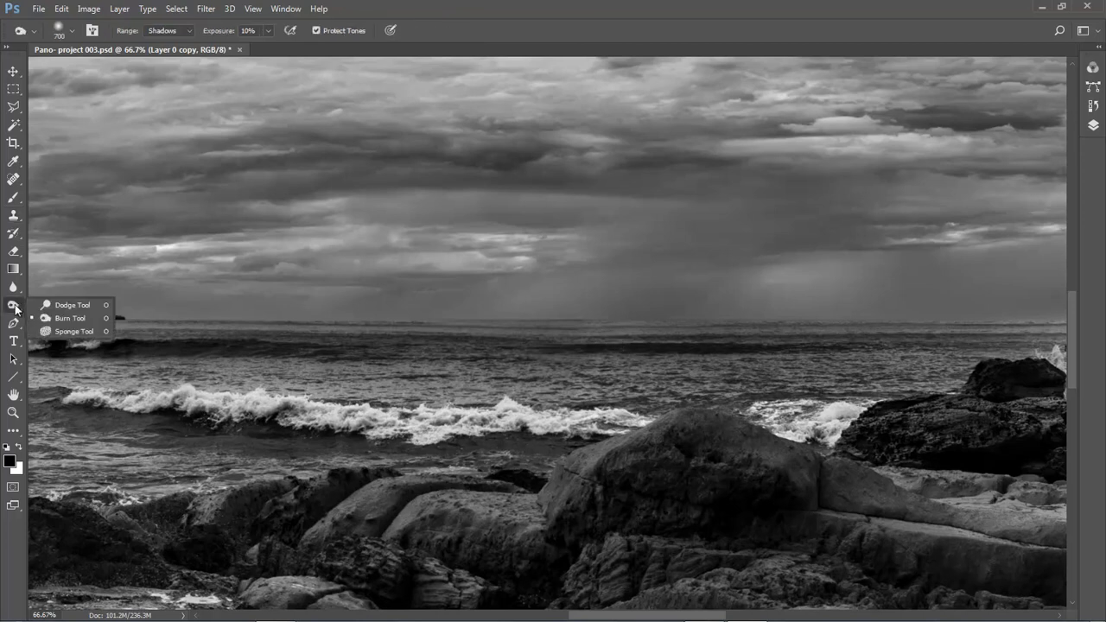
pyautogui.click(65, 318)
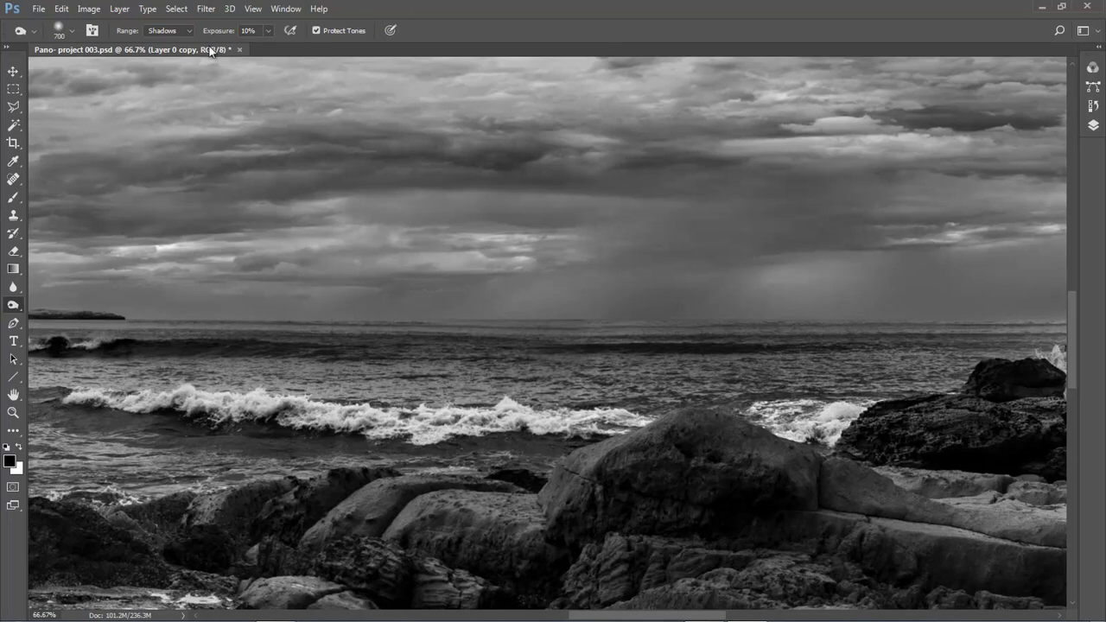
pyautogui.click(189, 31)
pyautogui.click(165, 48)
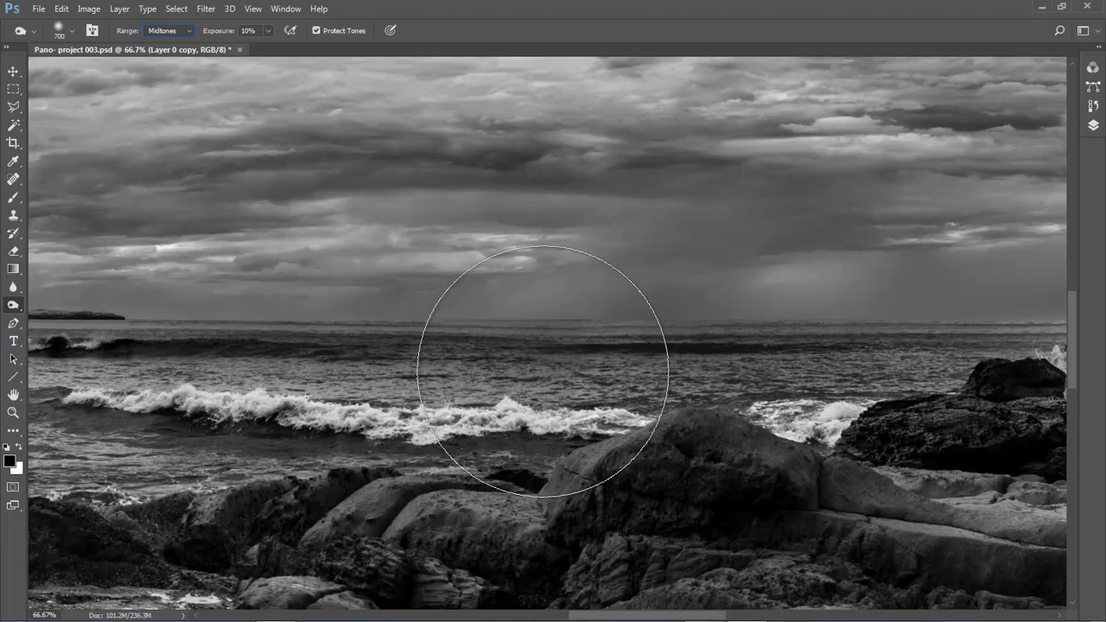
pyautogui.press('[')
pyautogui.press('[')
pyautogui.press('[')
pyautogui.press('[')
pyautogui.press('[')
pyautogui.press('[')
pyautogui.press('[')
pyautogui.press('[')
pyautogui.press('[')
pyautogui.press('[')
pyautogui.press('[')
pyautogui.press('[')
pyautogui.press('[')
pyautogui.press('[')
pyautogui.press('[')
pyautogui.press('[')
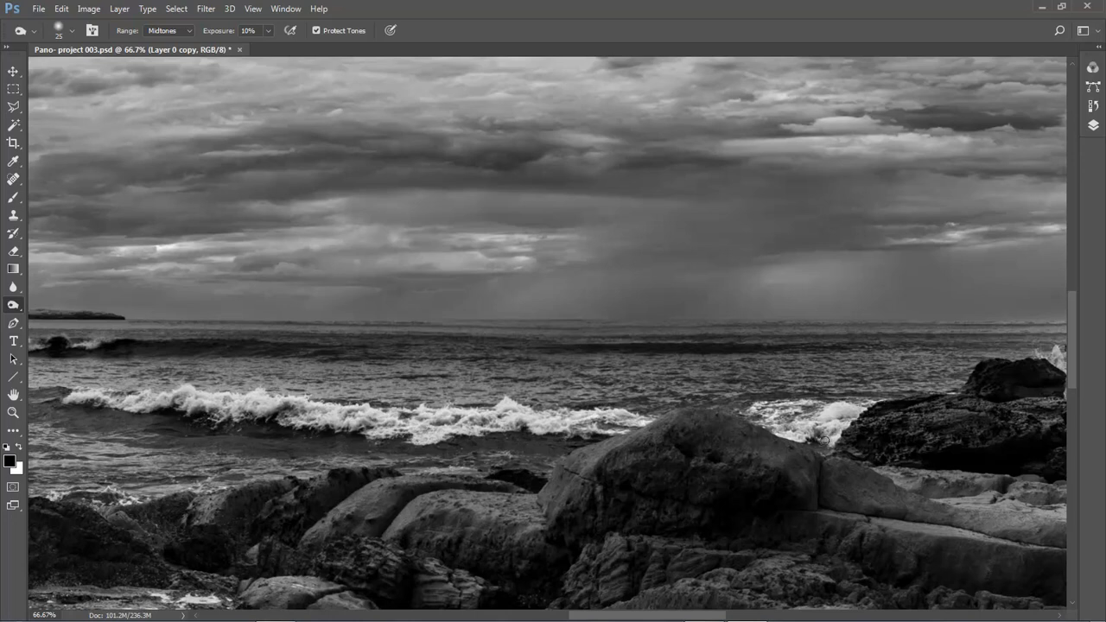
pyautogui.hotkey('ctrl', '0')
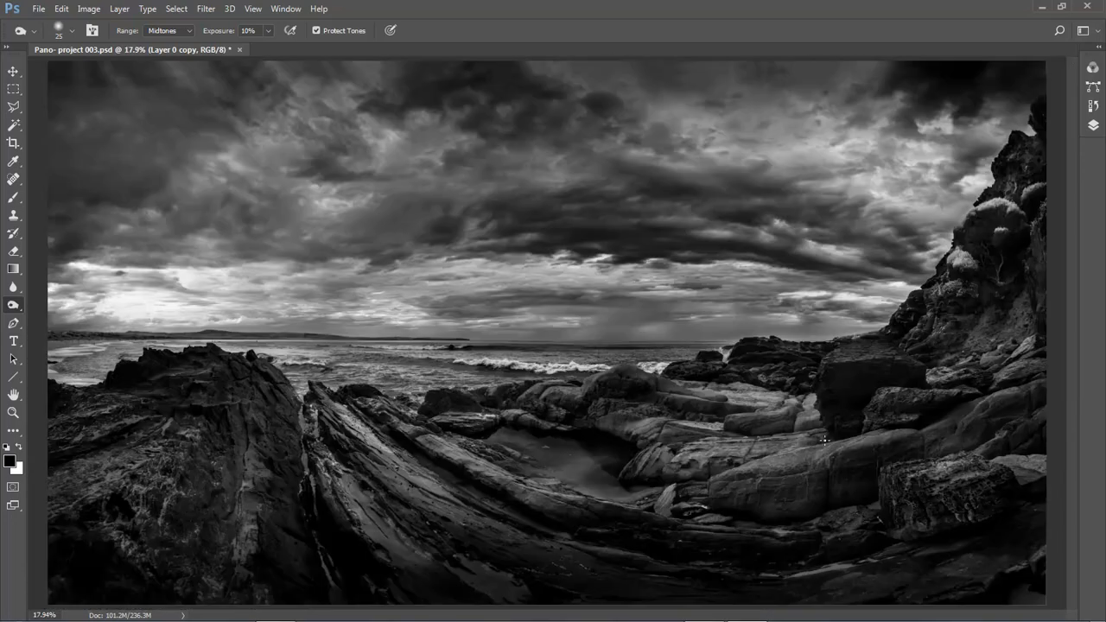
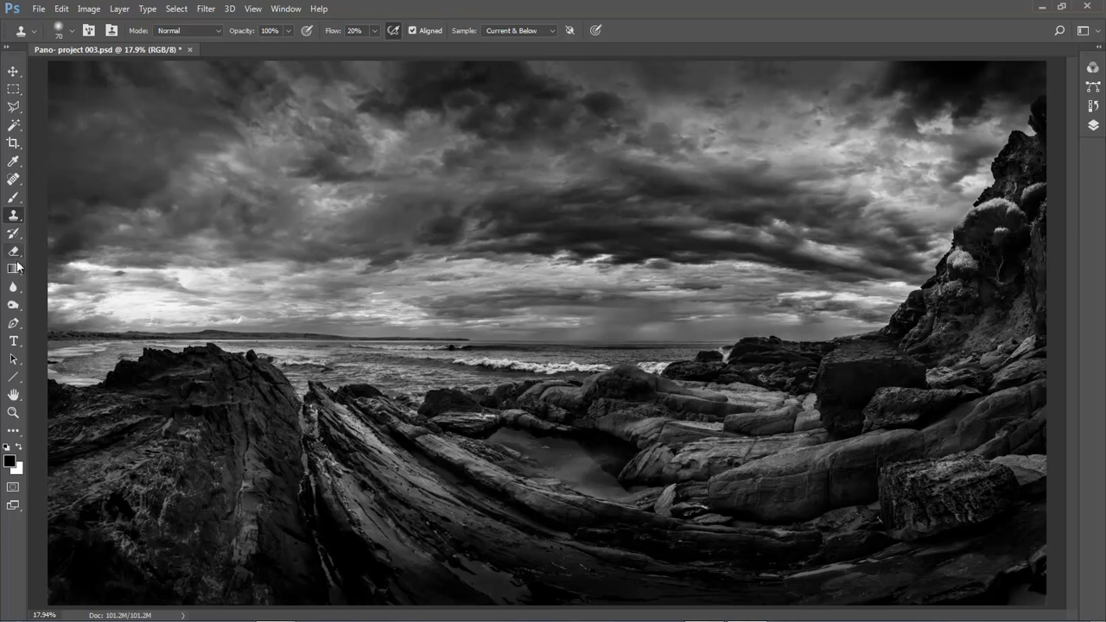
# Burn the midtones of the foreground rocks across the panorama with a much larger brush at 10% exposure
pyautogui.click(17, 305)
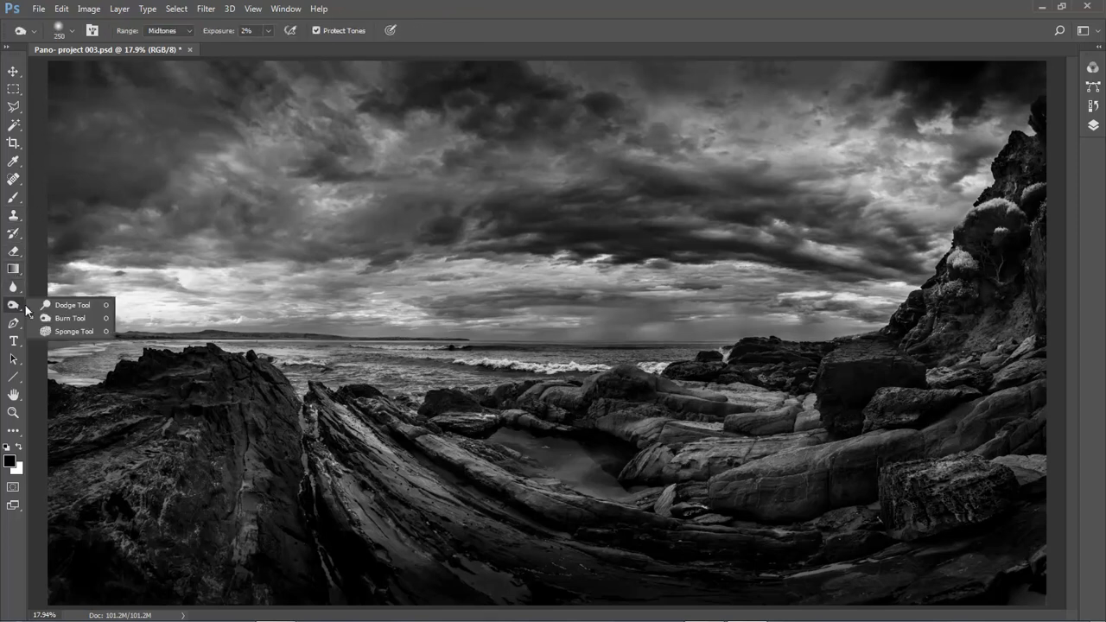
pyautogui.click(49, 318)
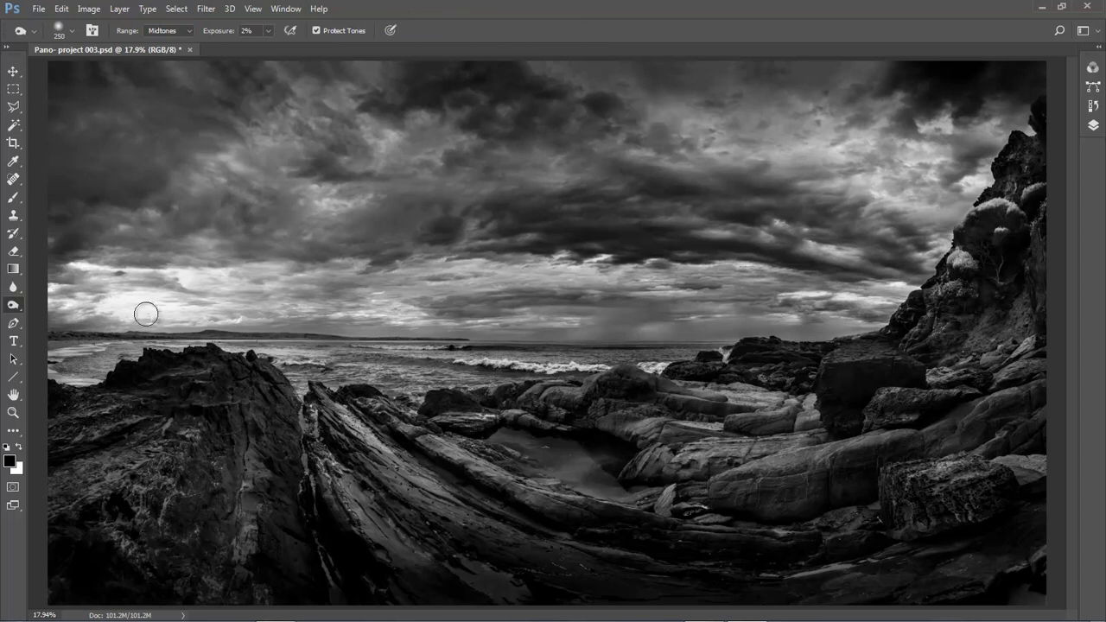
pyautogui.press(']')
pyautogui.press(']')
pyautogui.press(']')
pyautogui.press(']')
pyautogui.press(']')
pyautogui.press(']')
pyautogui.press(']')
pyautogui.press(']')
pyautogui.press('1')
pyautogui.moveTo(110, 471)
pyautogui.mouseDown()
pyautogui.moveTo(137, 429)
pyautogui.moveTo(79, 459)
pyautogui.moveTo(102, 433)
pyautogui.moveTo(20, 505)
pyautogui.moveTo(155, 456)
pyautogui.moveTo(162, 521)
pyautogui.moveTo(198, 516)
pyautogui.moveTo(196, 435)
pyautogui.moveTo(201, 457)
pyautogui.moveTo(116, 567)
pyautogui.moveTo(96, 564)
pyautogui.moveTo(152, 472)
pyautogui.moveTo(79, 464)
pyautogui.moveTo(158, 418)
pyautogui.moveTo(23, 466)
pyautogui.moveTo(133, 426)
pyautogui.moveTo(29, 472)
pyautogui.moveTo(33, 460)
pyautogui.moveTo(104, 452)
pyautogui.moveTo(99, 511)
pyautogui.moveTo(182, 469)
pyautogui.moveTo(195, 487)
pyautogui.moveTo(142, 576)
pyautogui.moveTo(126, 567)
pyautogui.moveTo(130, 534)
pyautogui.moveTo(154, 529)
pyautogui.moveTo(89, 599)
pyautogui.moveTo(134, 577)
pyautogui.moveTo(345, 581)
pyautogui.moveTo(553, 560)
pyautogui.moveTo(174, 588)
pyautogui.moveTo(945, 591)
pyautogui.moveTo(959, 547)
pyautogui.moveTo(994, 526)
pyautogui.moveTo(997, 505)
pyautogui.moveTo(961, 461)
pyautogui.moveTo(988, 468)
pyautogui.mouseUp()
# Burn the midtones of the large dark rocks in the left foreground at 10% exposure with the brush reduced to 200 px
pyautogui.press('[')
pyautogui.press('[')
pyautogui.press('[')
pyautogui.press('[')
pyautogui.press('[')
pyautogui.press('[')
pyautogui.press('[')
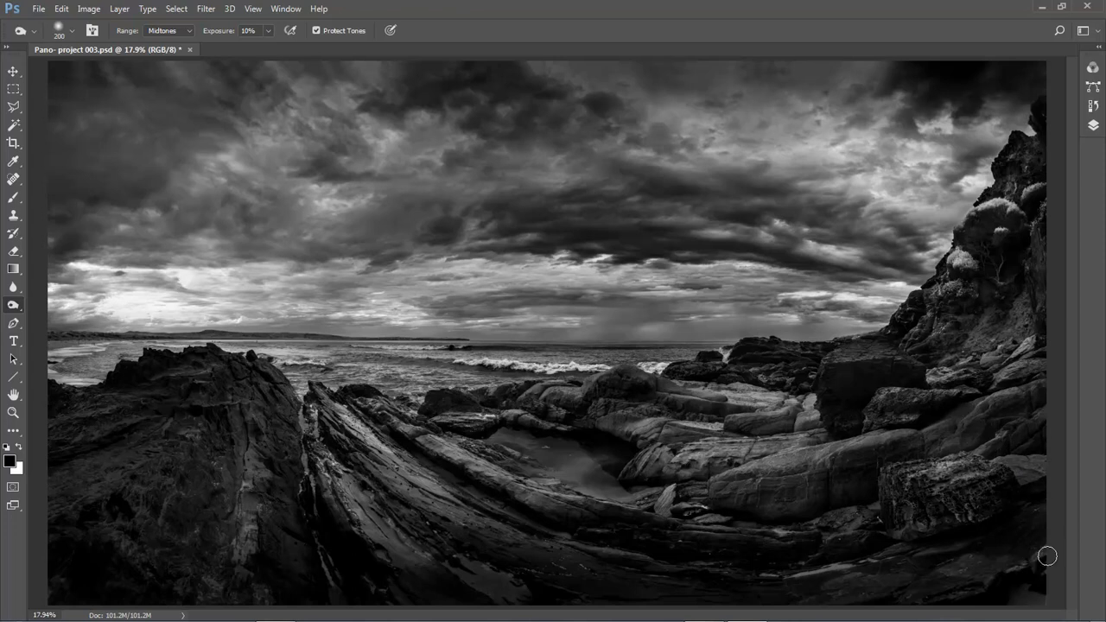
pyautogui.rightClick(1013, 604)
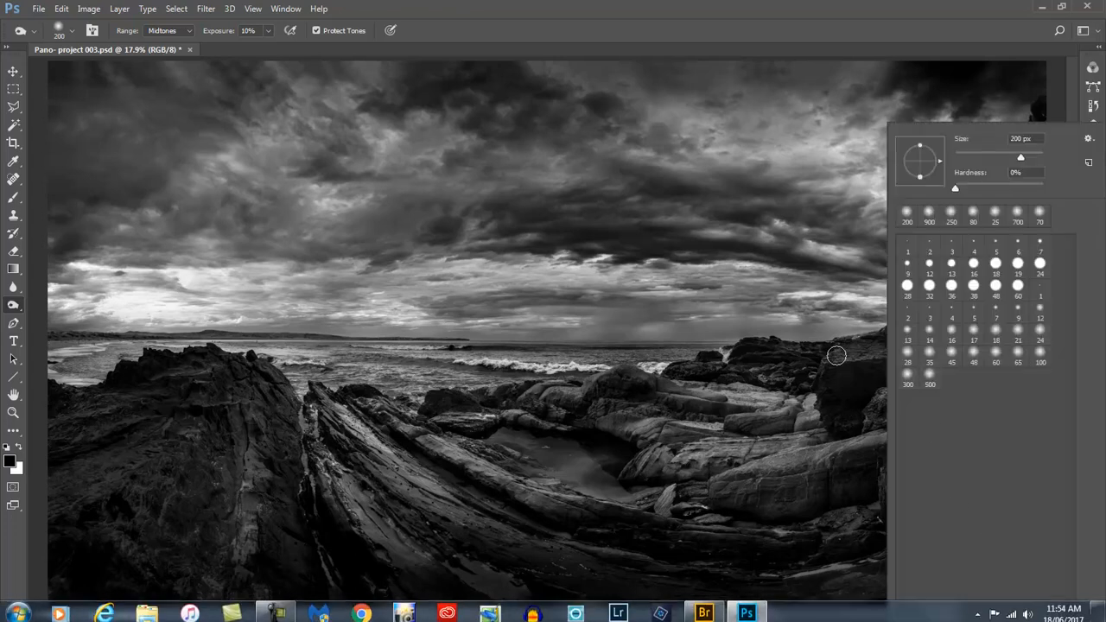
pyautogui.click(942, 32)
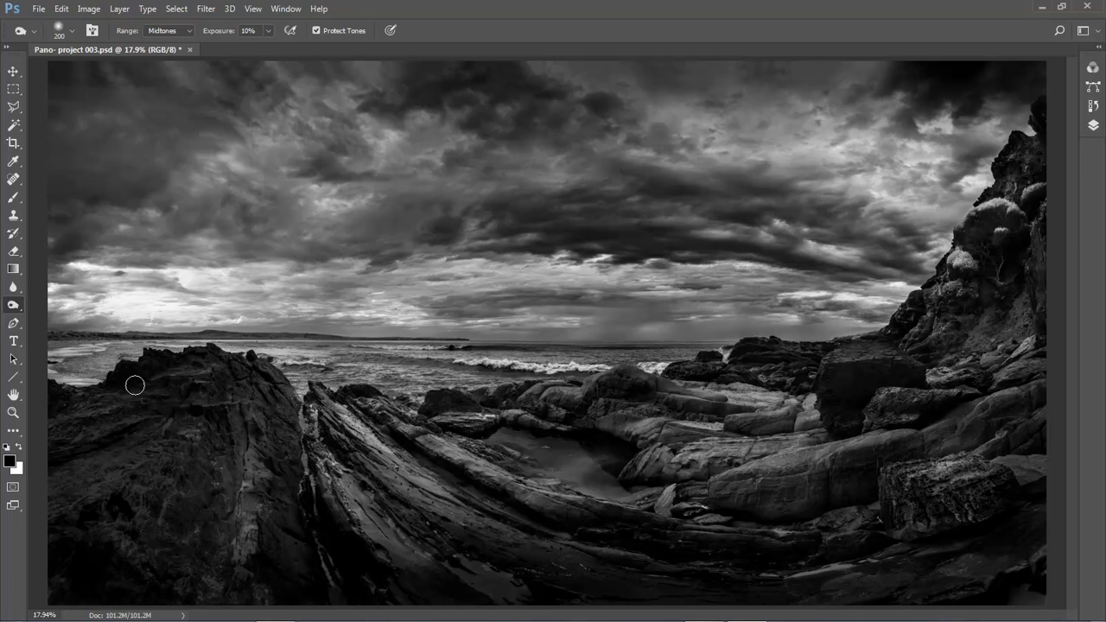
# Burn the highlights of the bright sky above the distant headland at 10% exposure, enlarging the brush from 500 to 700 px
pyautogui.rightClick(17, 310)
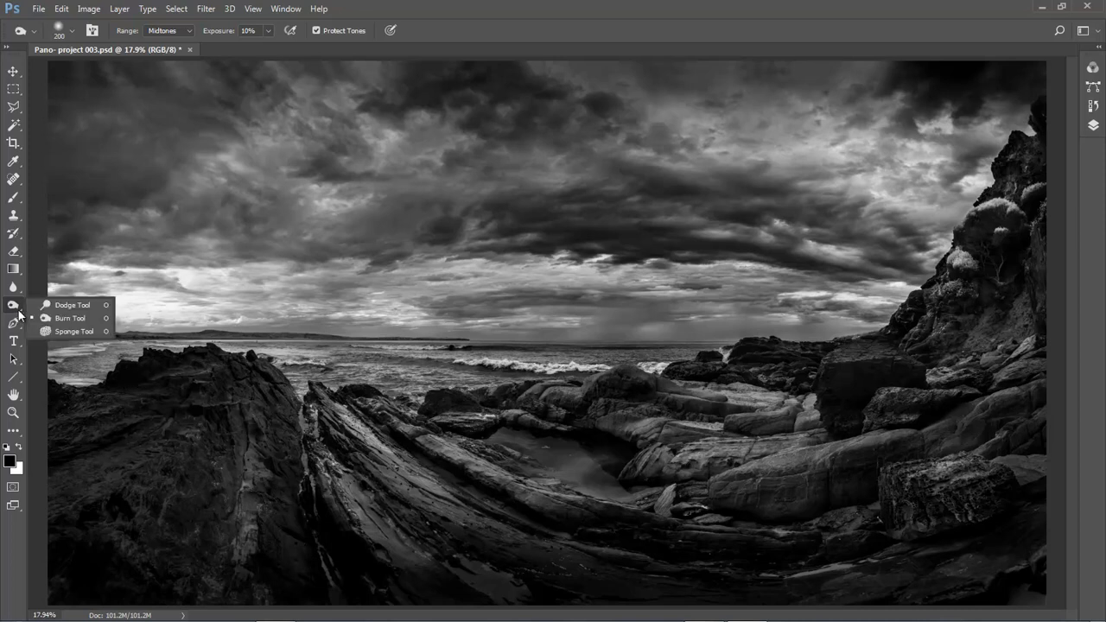
pyautogui.click(51, 323)
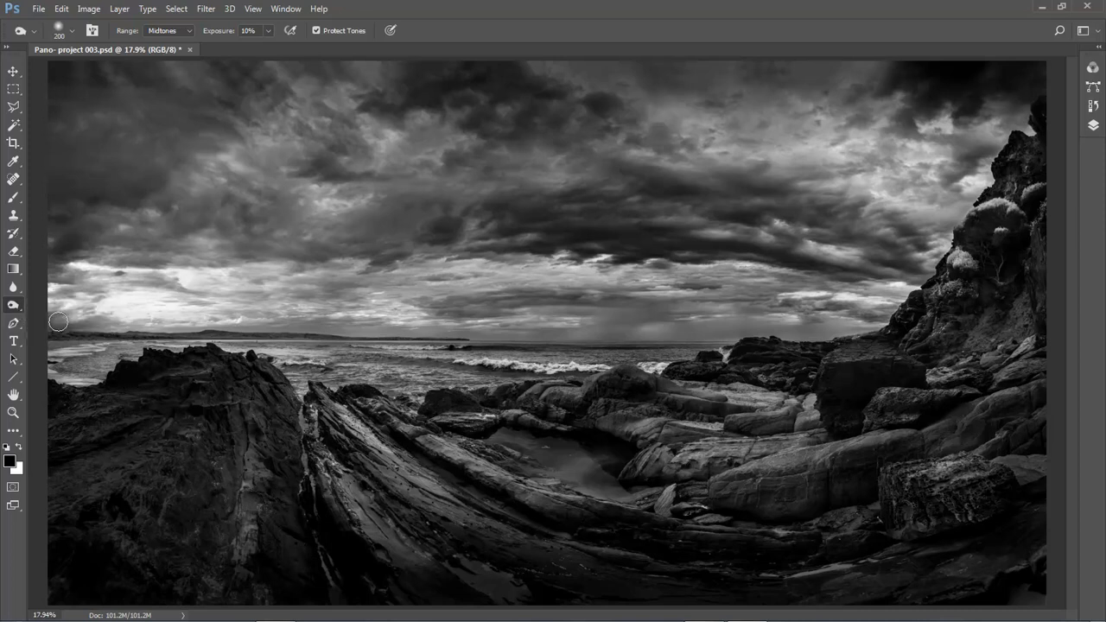
pyautogui.click(189, 31)
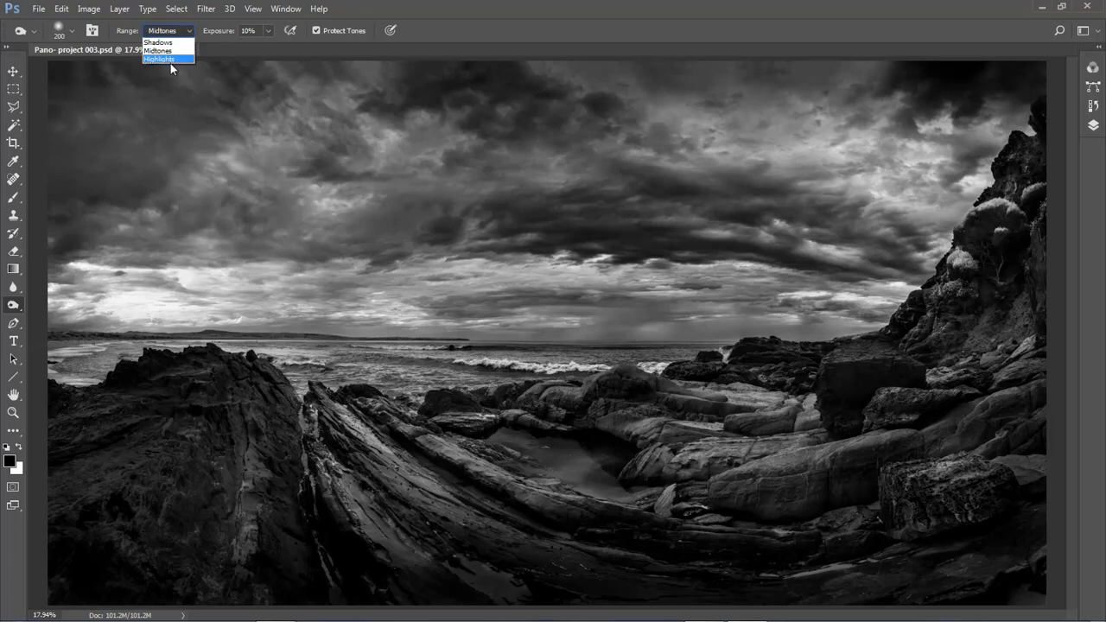
pyautogui.click(168, 60)
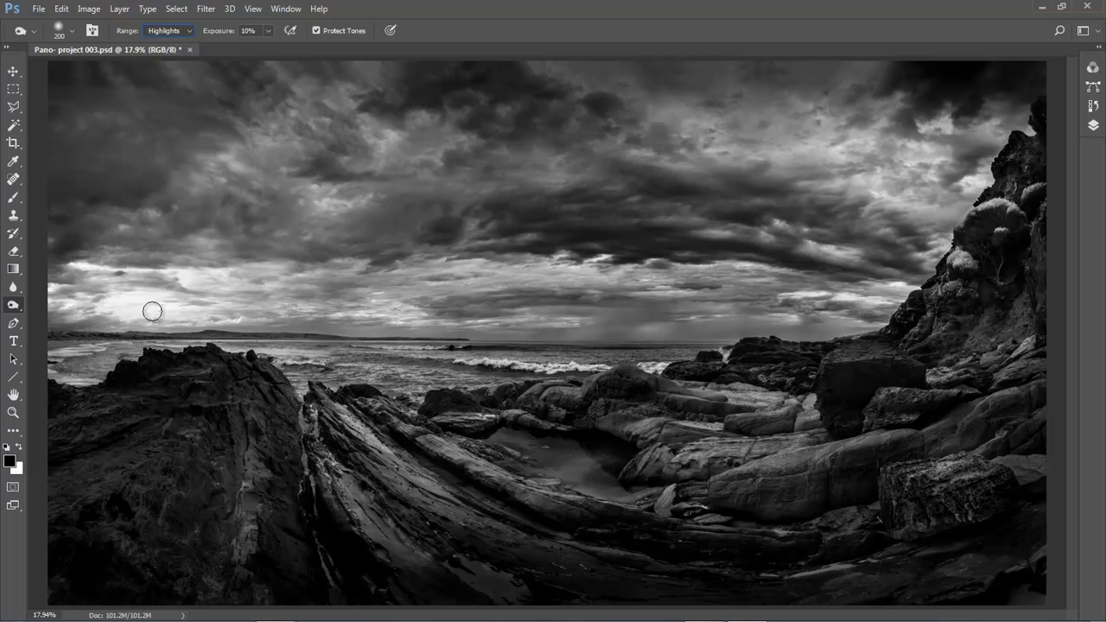
pyautogui.press(']')
pyautogui.press(']')
pyautogui.press(']')
pyautogui.press(']')
pyautogui.press(']')
pyautogui.press(']')
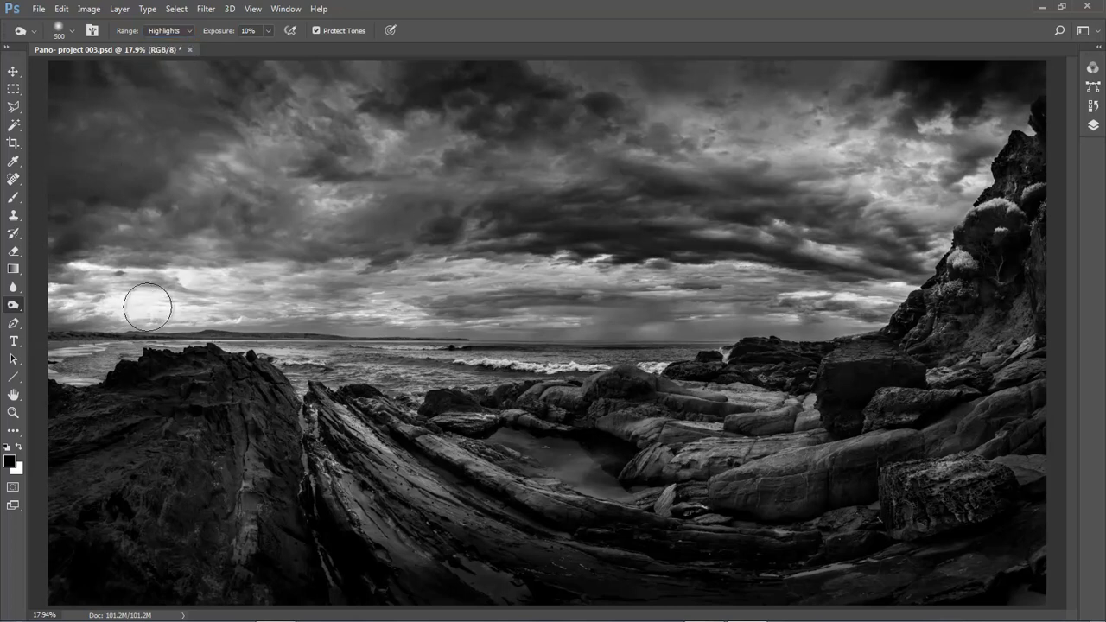
pyautogui.moveTo(150, 305)
pyautogui.mouseDown()
pyautogui.moveTo(65, 297)
pyautogui.moveTo(203, 298)
pyautogui.moveTo(41, 296)
pyautogui.moveTo(275, 305)
pyautogui.moveTo(42, 299)
pyautogui.moveTo(162, 299)
pyautogui.moveTo(40, 291)
pyautogui.mouseUp()
pyautogui.moveTo(289, 261)
pyautogui.mouseDown()
pyautogui.moveTo(193, 302)
pyautogui.moveTo(349, 308)
pyautogui.moveTo(367, 338)
pyautogui.moveTo(303, 422)
pyautogui.moveTo(355, 422)
pyautogui.moveTo(588, 479)
pyautogui.moveTo(284, 386)
pyautogui.mouseUp()
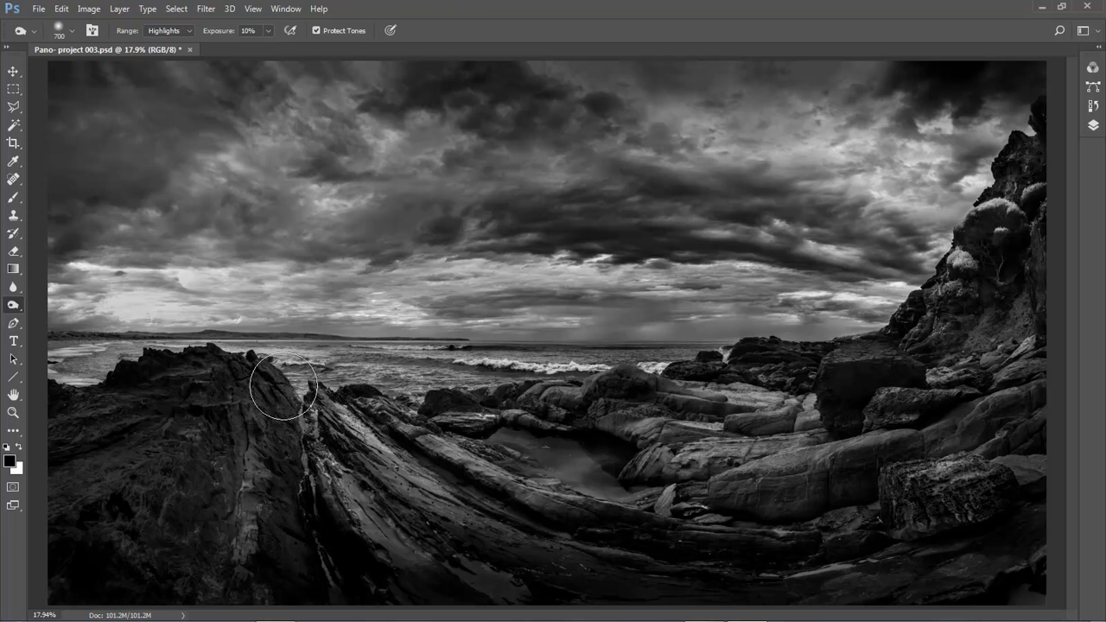
# Dodge the midtones of the lighter foreground rocks around the tide pool at 10% exposure, starting with a 250 px brush
pyautogui.rightClick(17, 308)
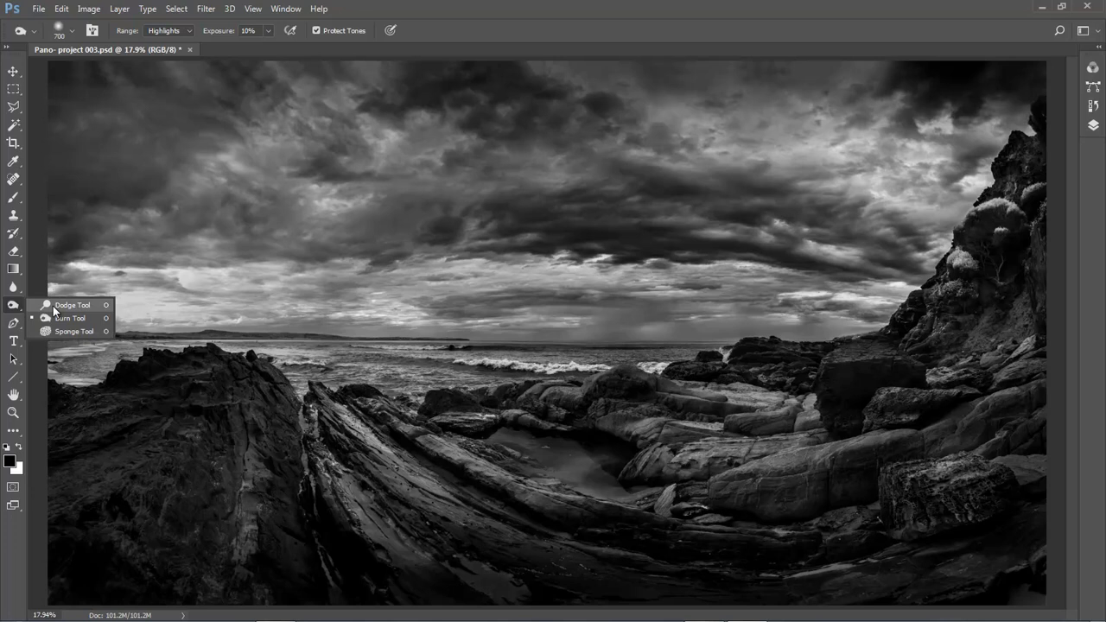
pyautogui.click(53, 306)
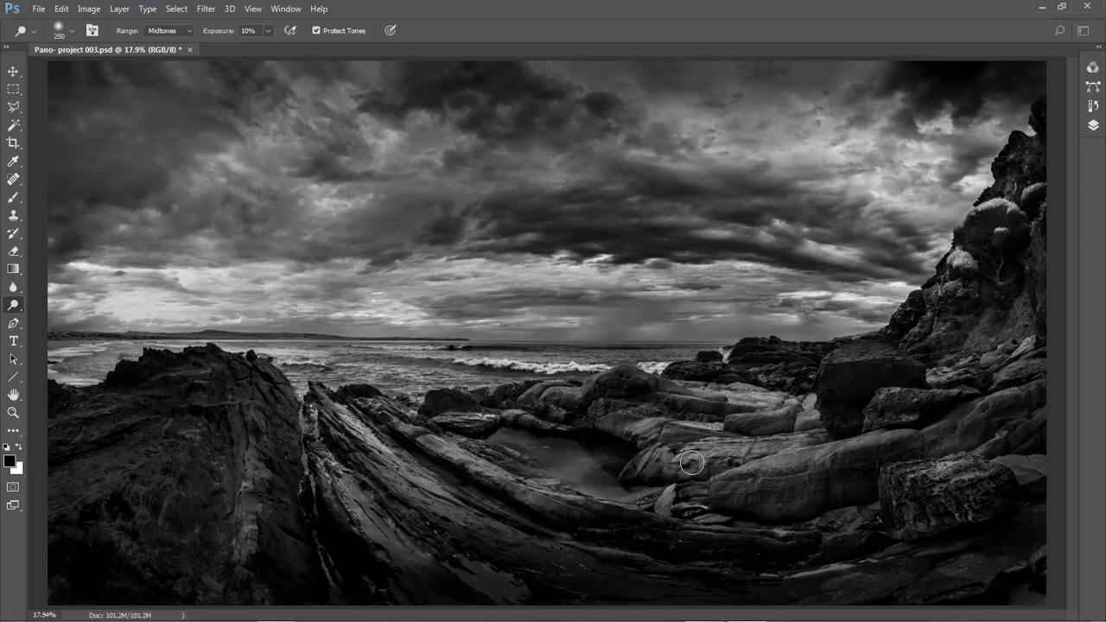
pyautogui.press(']')
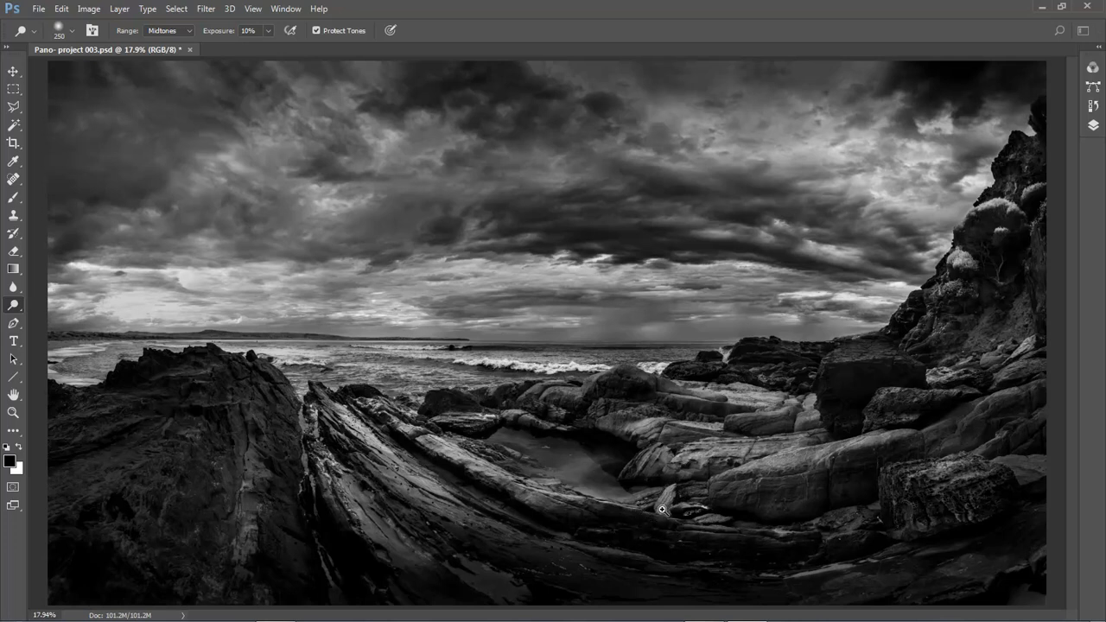
pyautogui.keyDown('ctrl'); pyautogui.click(624, 469); pyautogui.keyUp('ctrl')
pyautogui.keyDown('ctrl'); pyautogui.click(694, 562); pyautogui.keyUp('ctrl')
pyautogui.keyDown('ctrl'); pyautogui.click(695, 570); pyautogui.keyUp('ctrl')
pyautogui.keyDown('ctrl'); pyautogui.click(698, 570); pyautogui.keyUp('ctrl')
pyautogui.keyDown('ctrl'); pyautogui.click(699, 571); pyautogui.keyUp('ctrl')
pyautogui.moveTo(701, 571); pyautogui.dragTo(526, 174)
pyautogui.moveTo(505, 227); pyautogui.dragTo(462, 320)
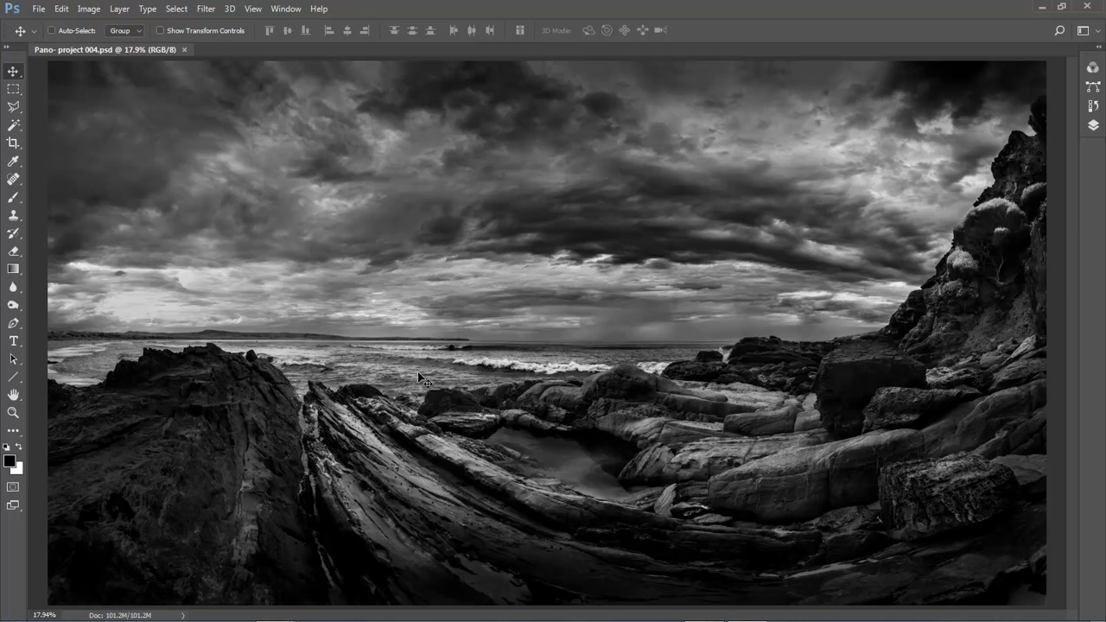
# Open the panorama in the Silver Efex Pro 2 filter and apply the 005 High Structure (harsh) preset
pyautogui.click(206, 8)
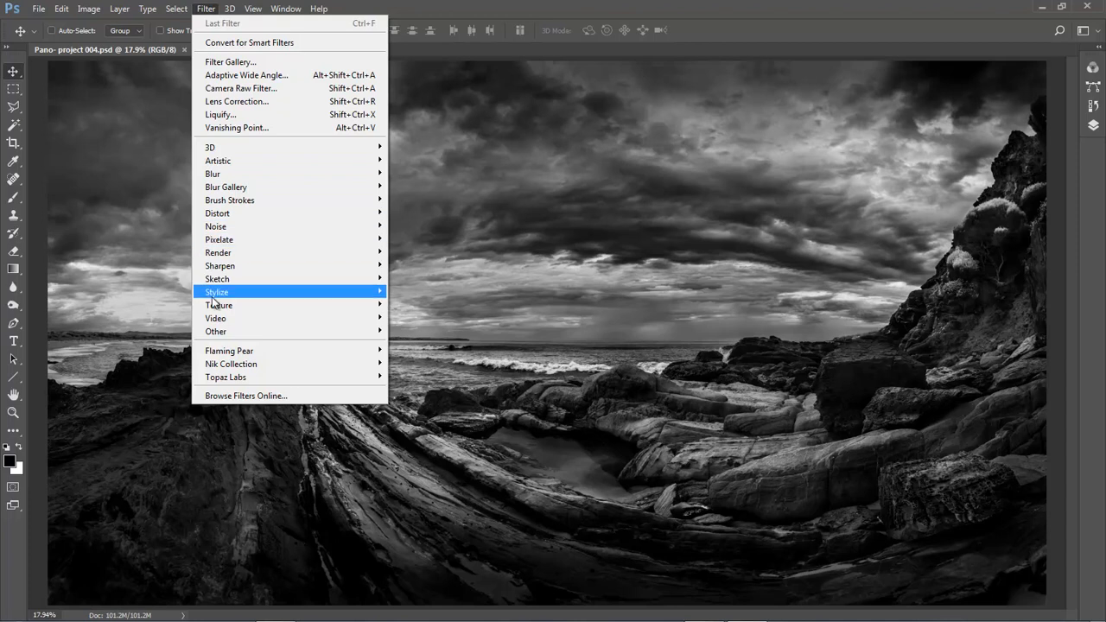
pyautogui.moveTo(241, 368)
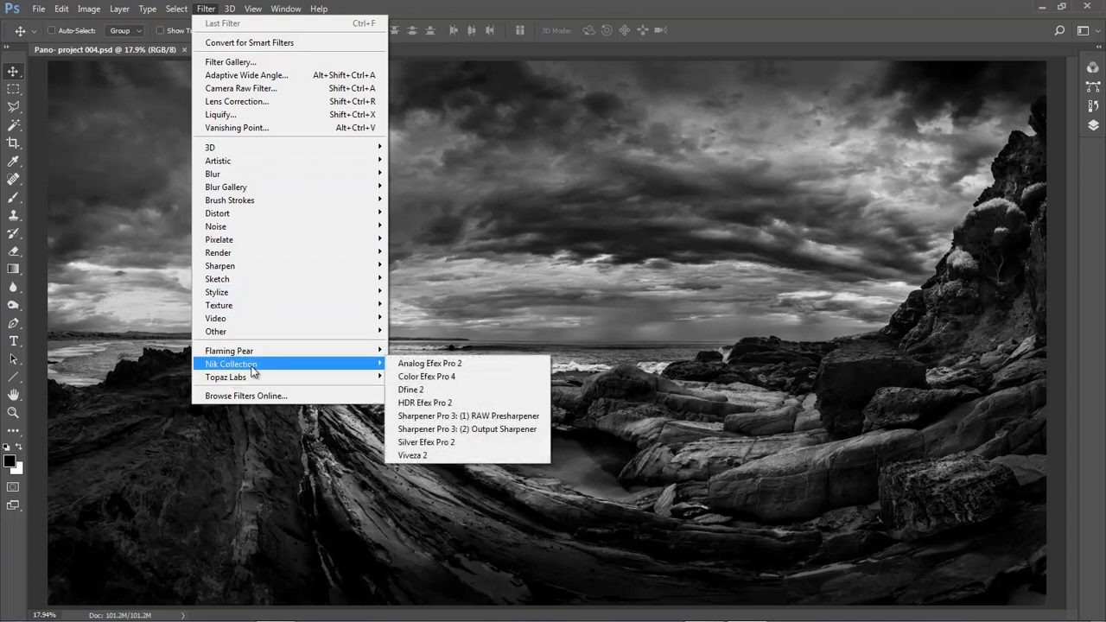
pyautogui.click(430, 444)
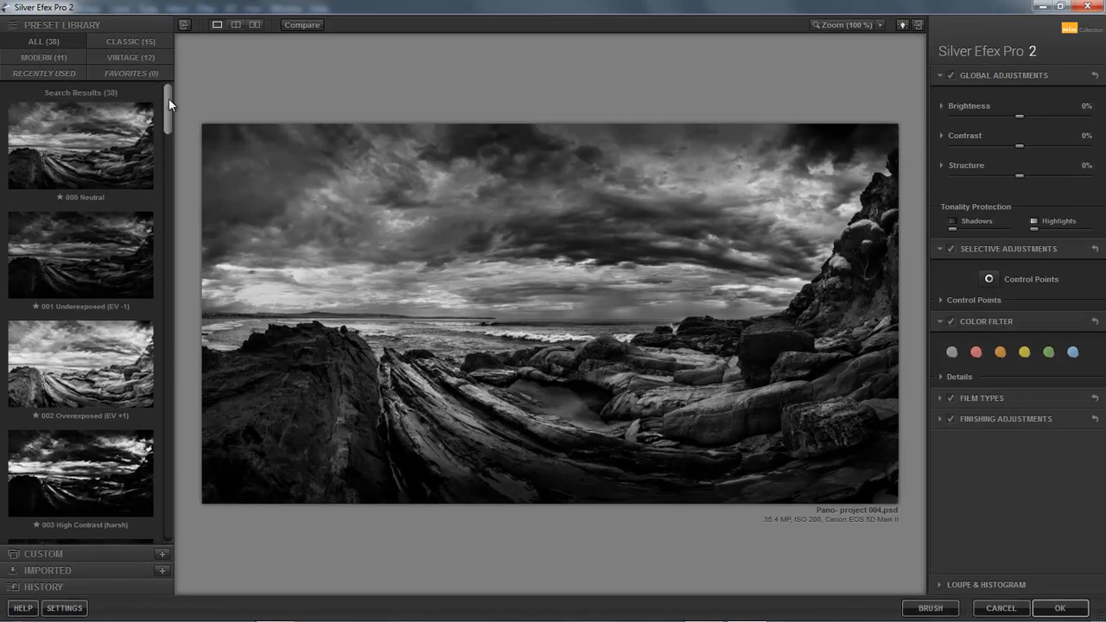
pyautogui.moveTo(168, 102); pyautogui.dragTo(159, 156)
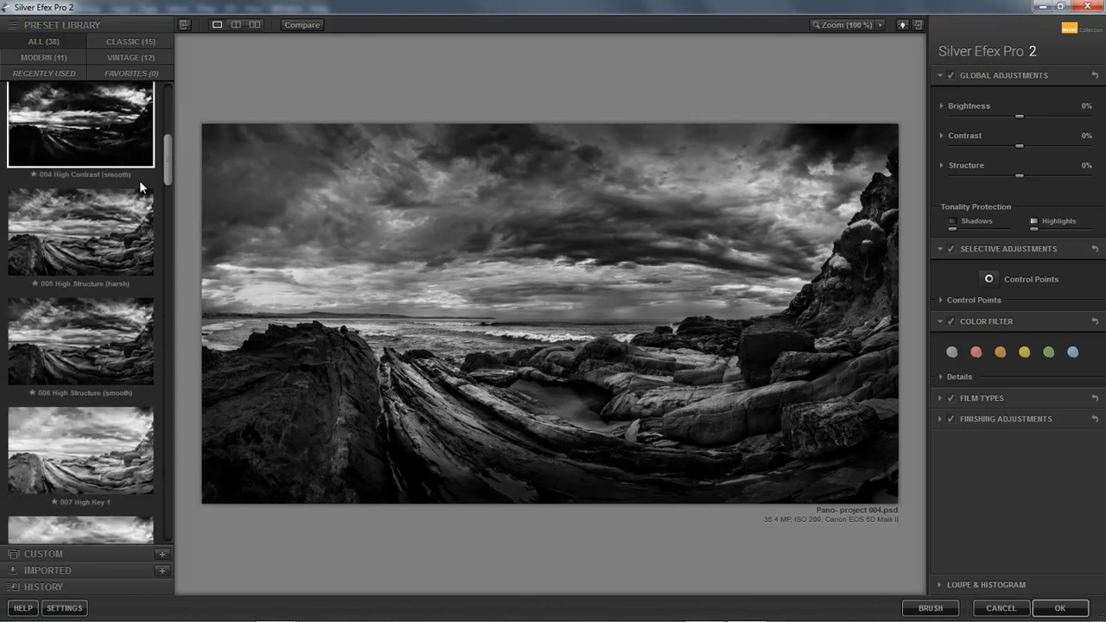
pyautogui.click(79, 226)
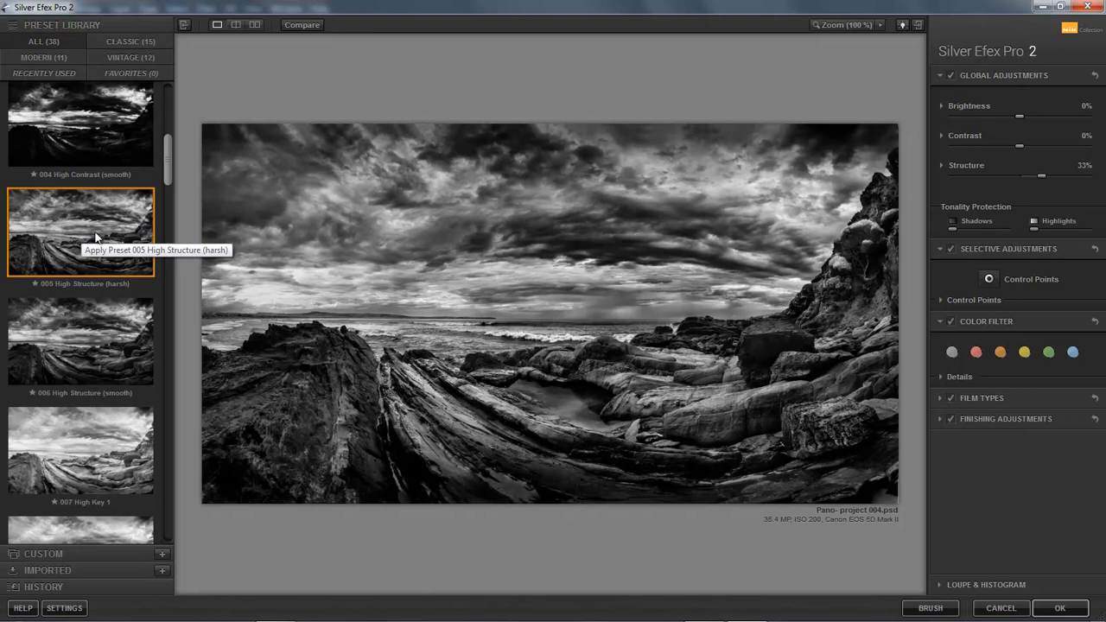
# Compare the High Structure (harsh) preview with the original image
pyautogui.click(302, 25)
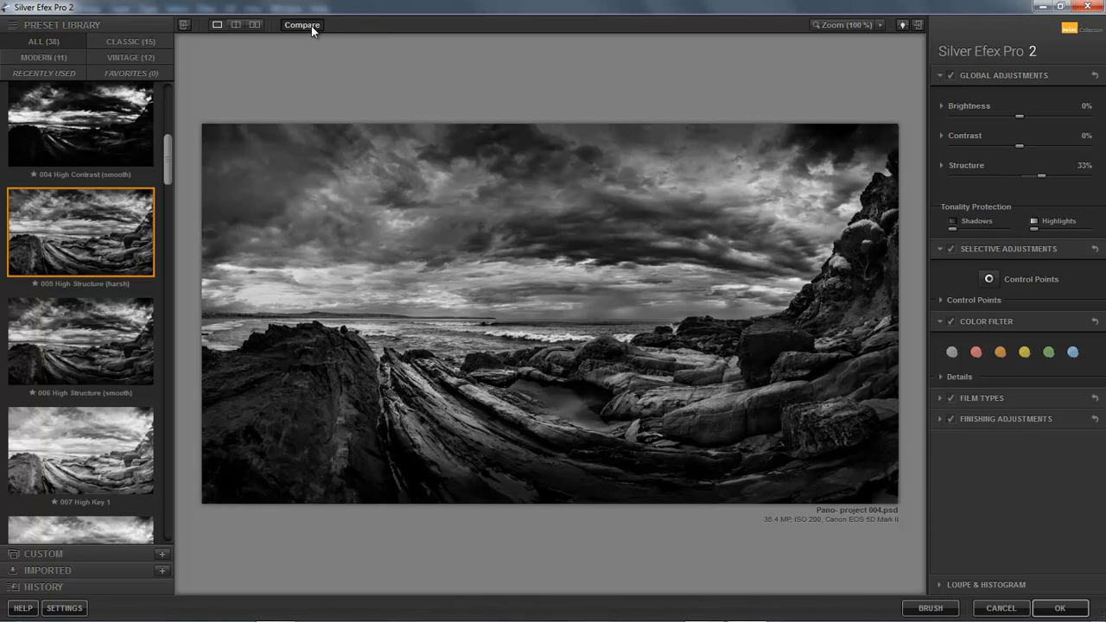
pyautogui.click(311, 25)
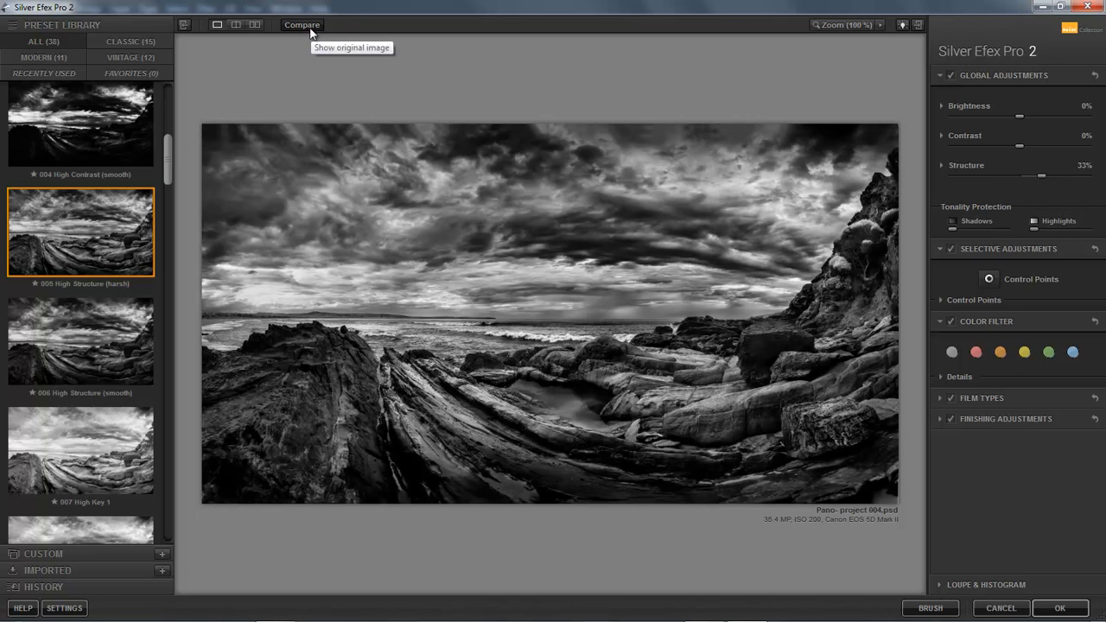
pyautogui.click(309, 27)
pyautogui.click(308, 27)
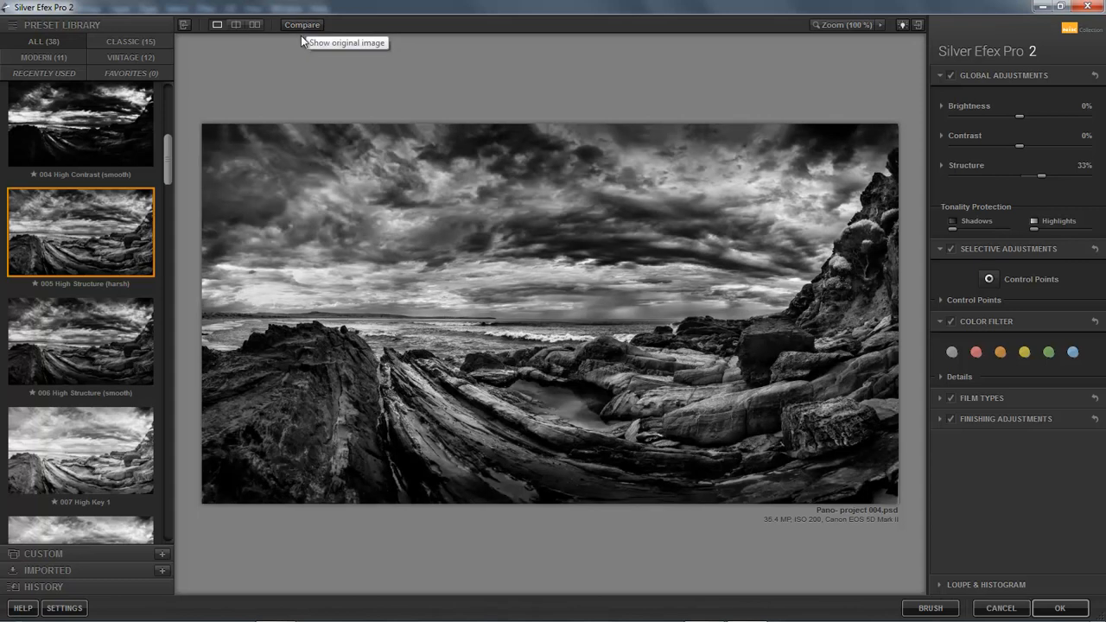
# Try the 006 High Structure (smooth) preset and compare its preview with the original image
pyautogui.click(84, 326)
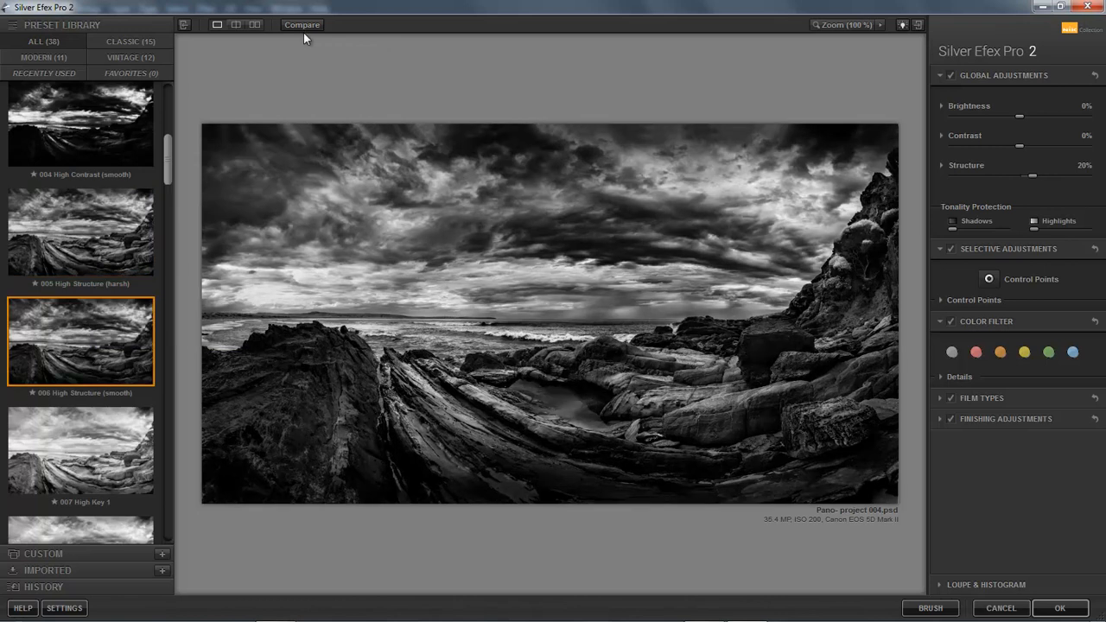
pyautogui.click(303, 23)
pyautogui.click(303, 23)
pyautogui.click(302, 29)
# Alternate between the two High Structure presets, choose 005 High Structure (harsh), and apply the filter to the panorama
pyautogui.click(75, 269)
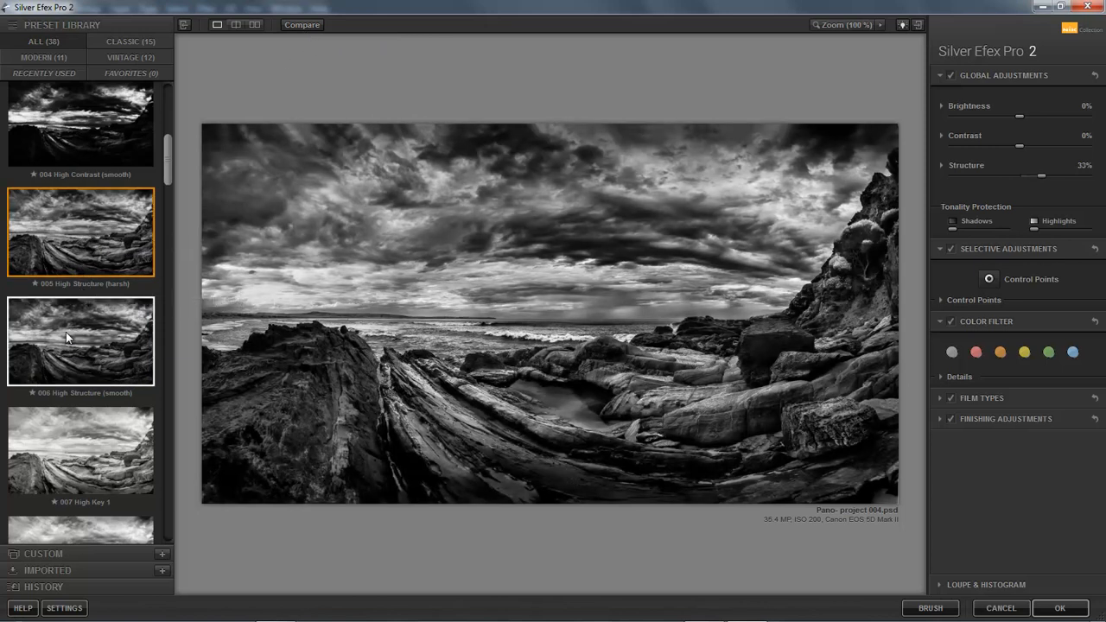
pyautogui.click(82, 381)
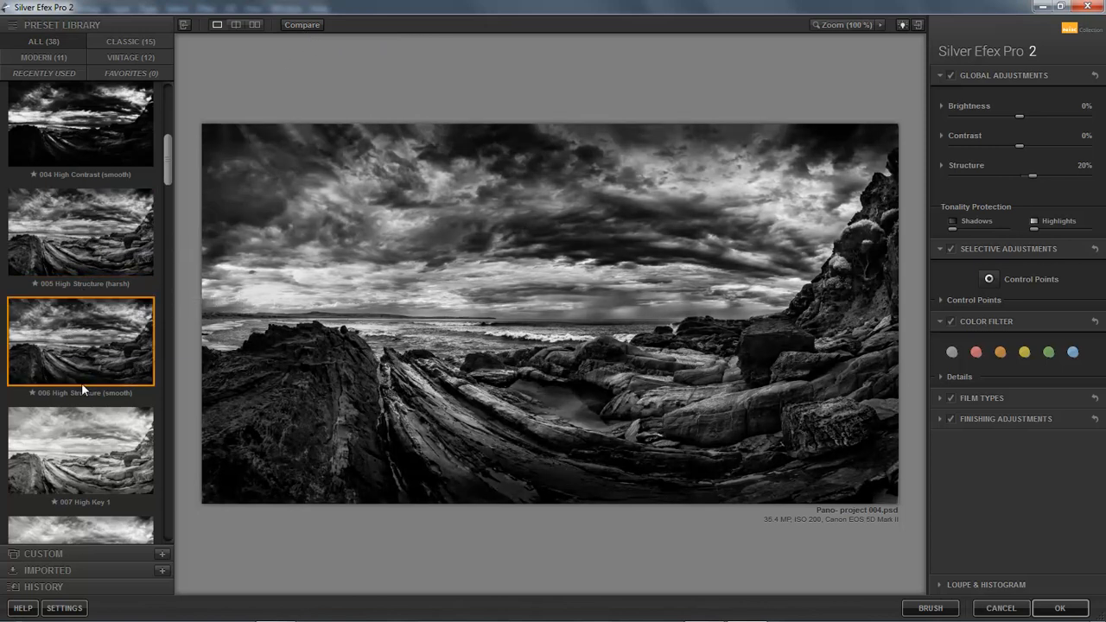
pyautogui.click(92, 232)
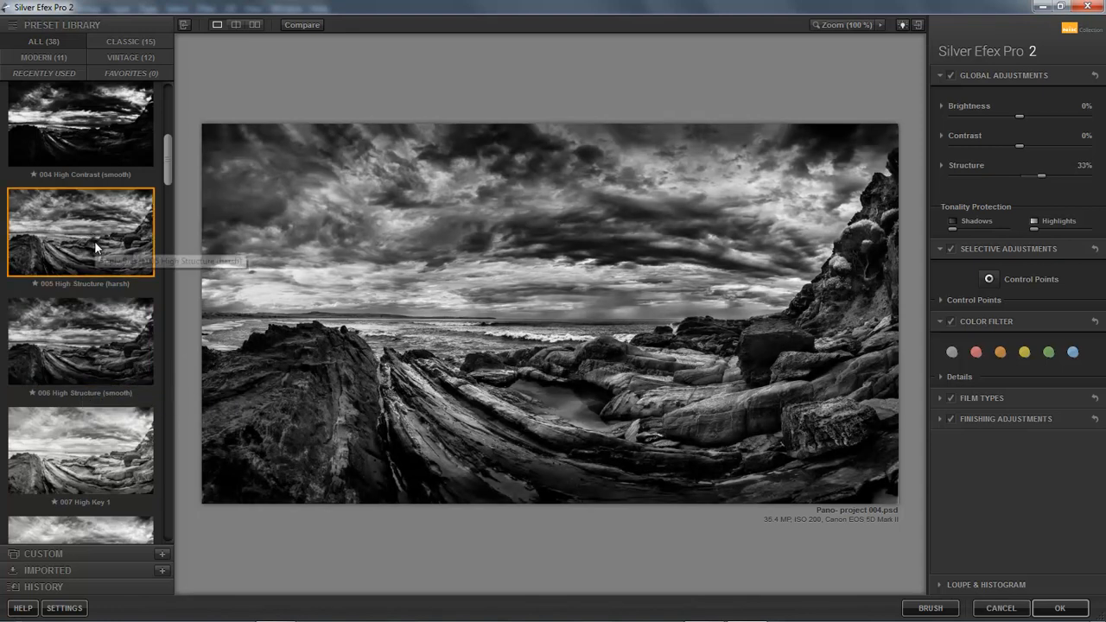
pyautogui.click(1058, 609)
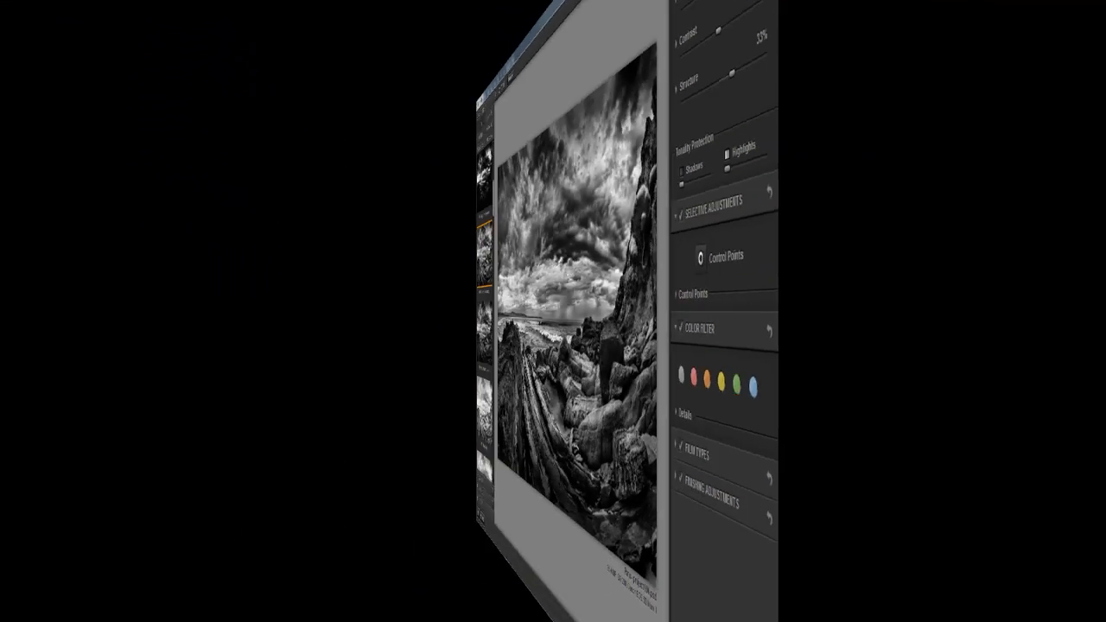